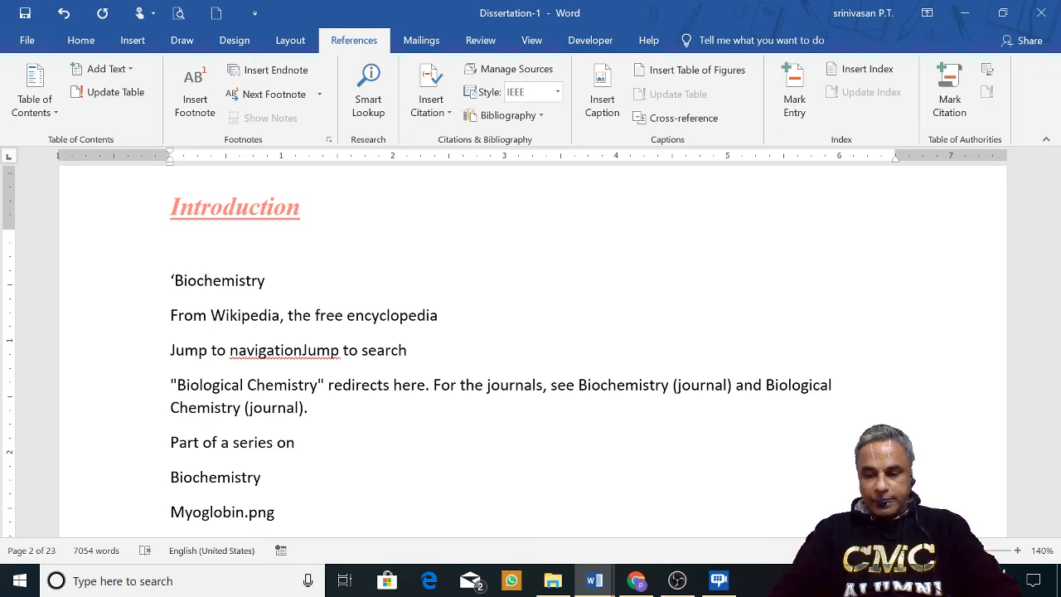
Copy the 1984 "Principles of Nucleic Acid Structure" entry from the reference list at the end of the dissertation
key("ctrl+End")
scroll(348, 210, "up", 10)
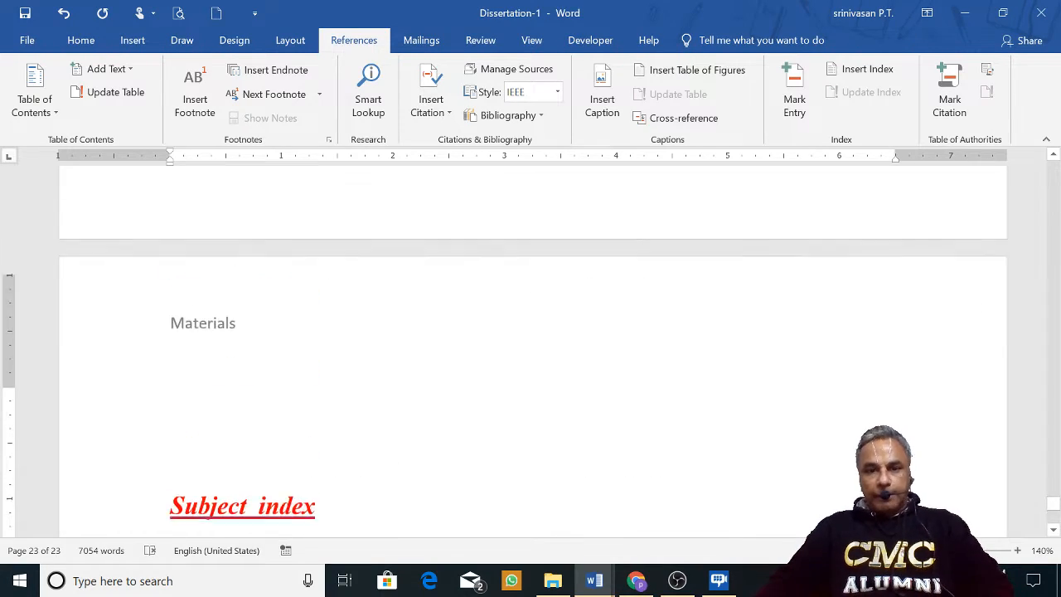
scroll(531, 348, "up", 5)
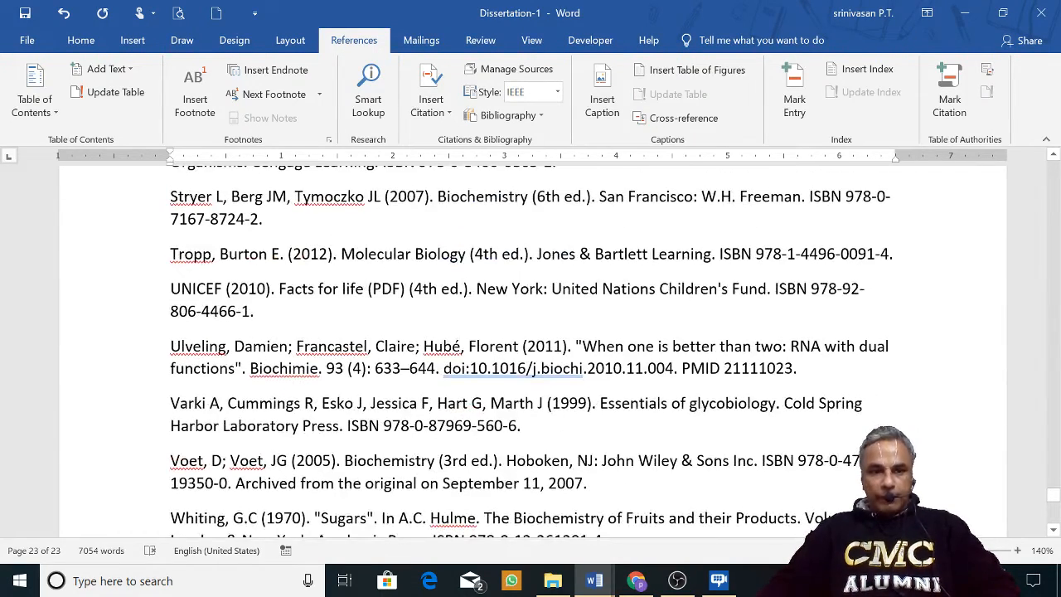
scroll(530, 348, "up", 4)
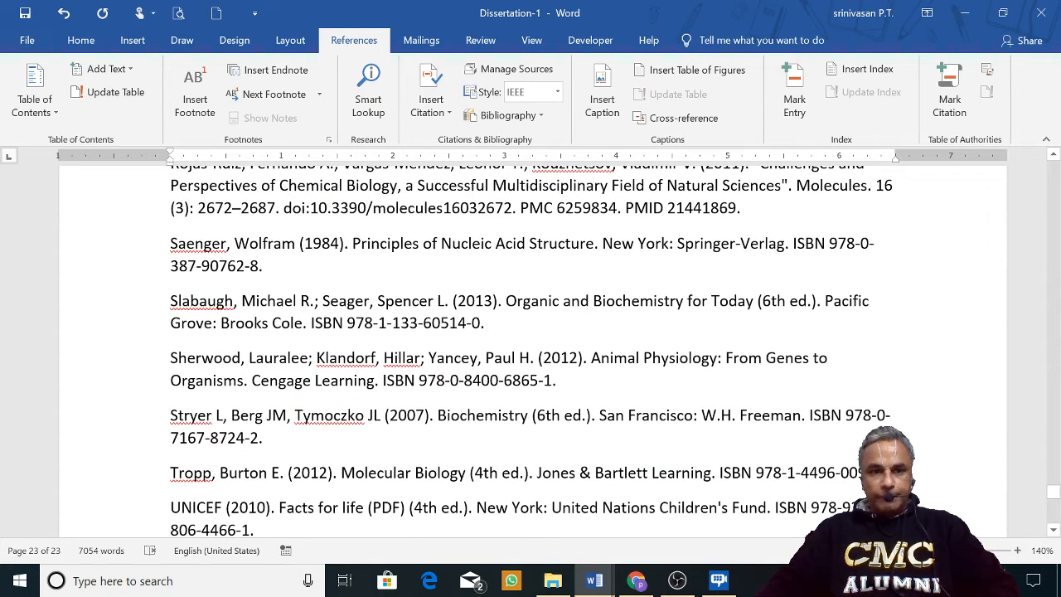
left_click_drag(171, 244, 243, 274)
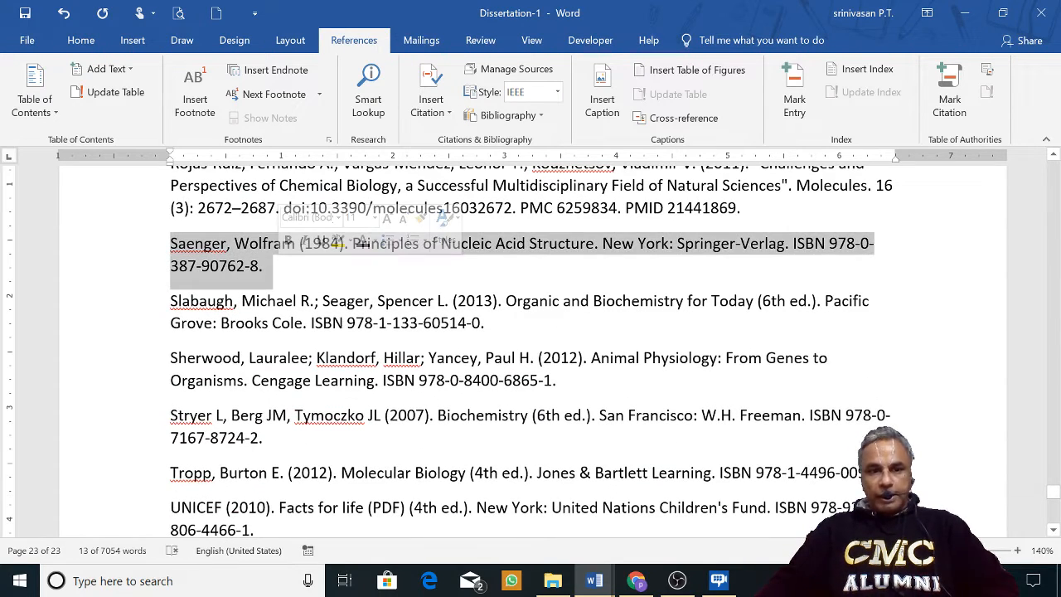
right_click(243, 267)
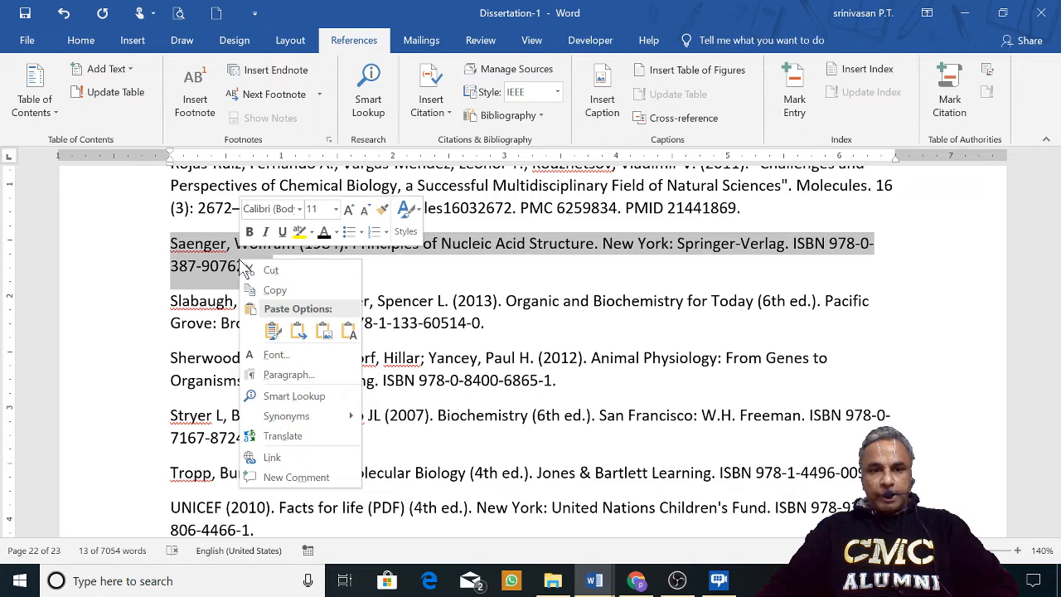
left_click(275, 291)
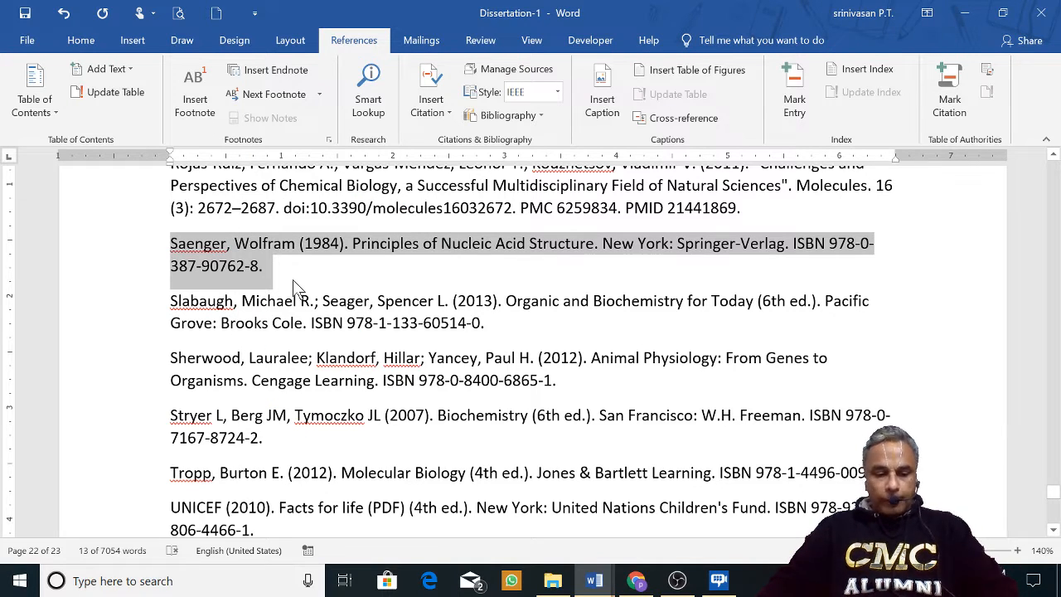
Look through the dissertation from the table of contents down to the Lipids section for a passage that needs a citation
key("ctrl+Home")
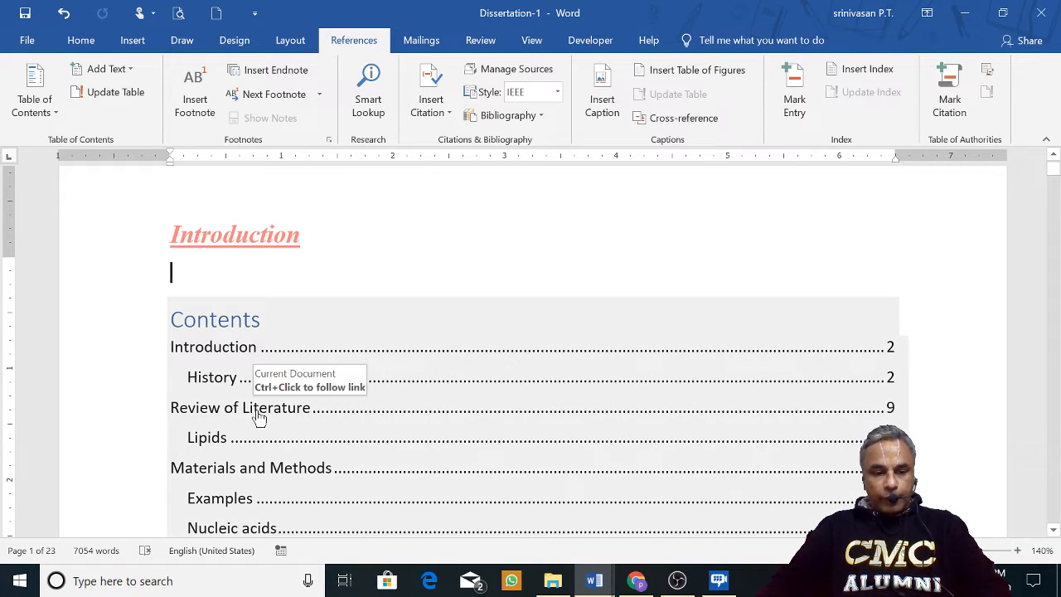
scroll(257, 408, "down", 1)
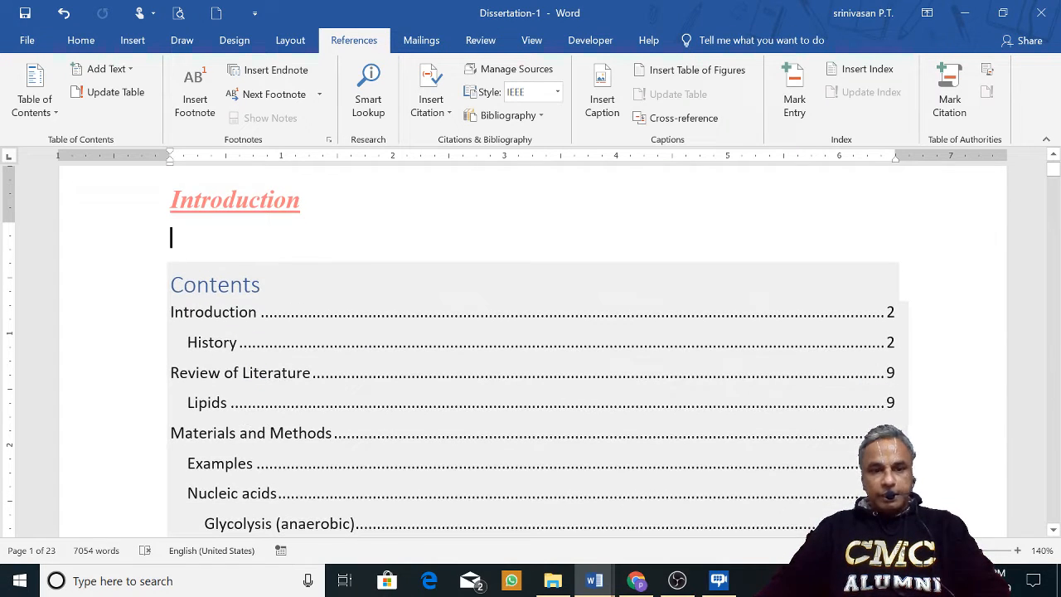
left_click(273, 370, "ctrl")
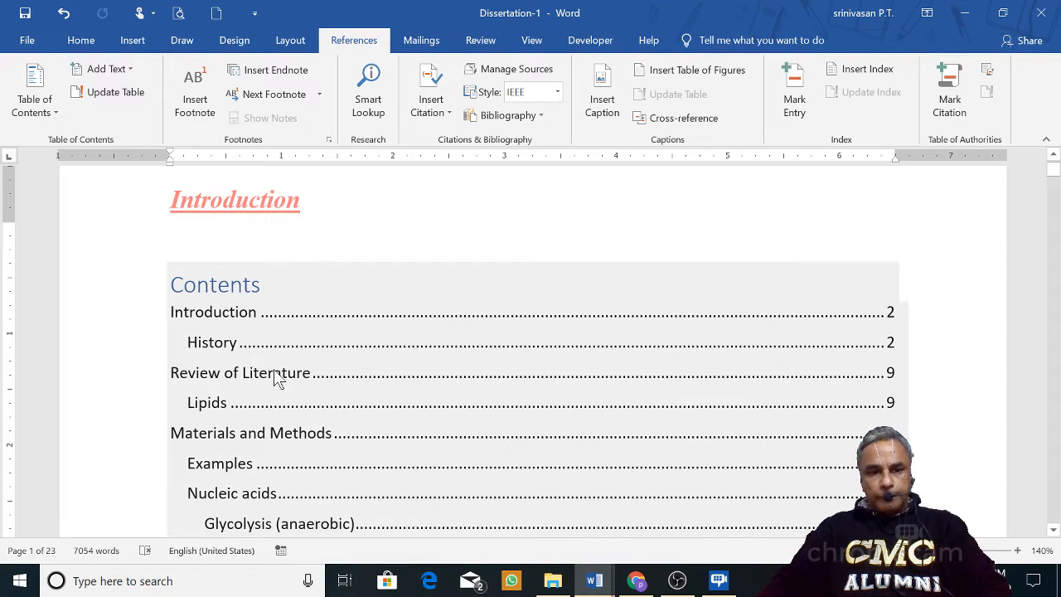
scroll(276, 380, "down", 15)
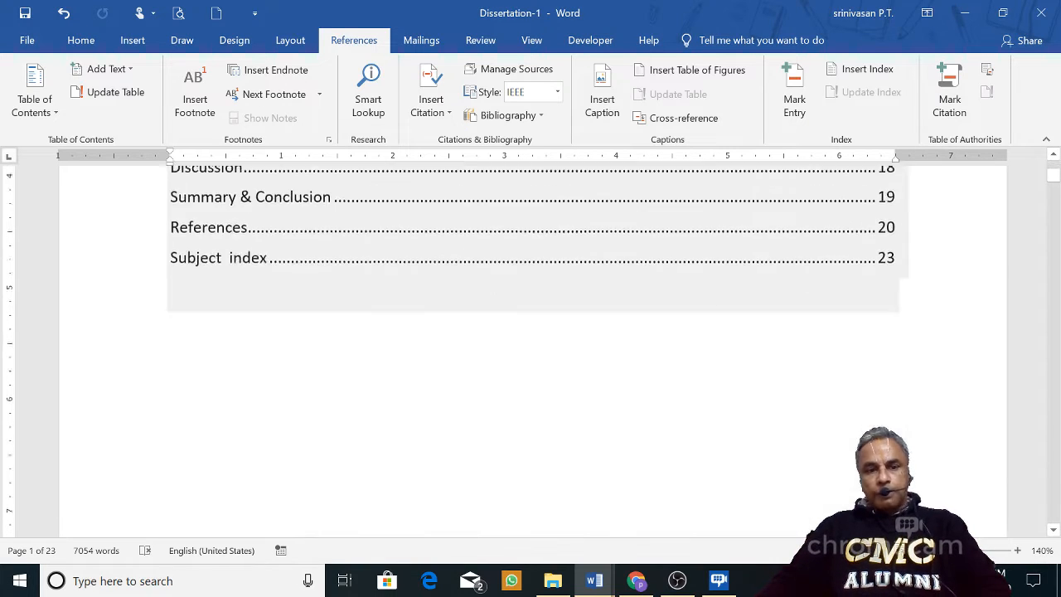
scroll(530, 348, "down", 15)
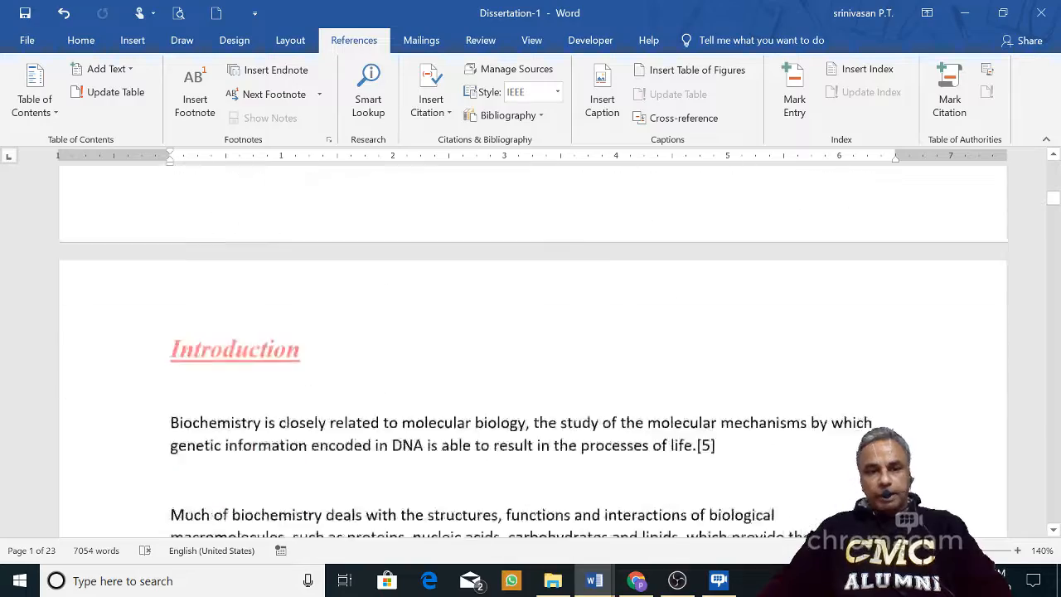
scroll(313, 370, "down", 10)
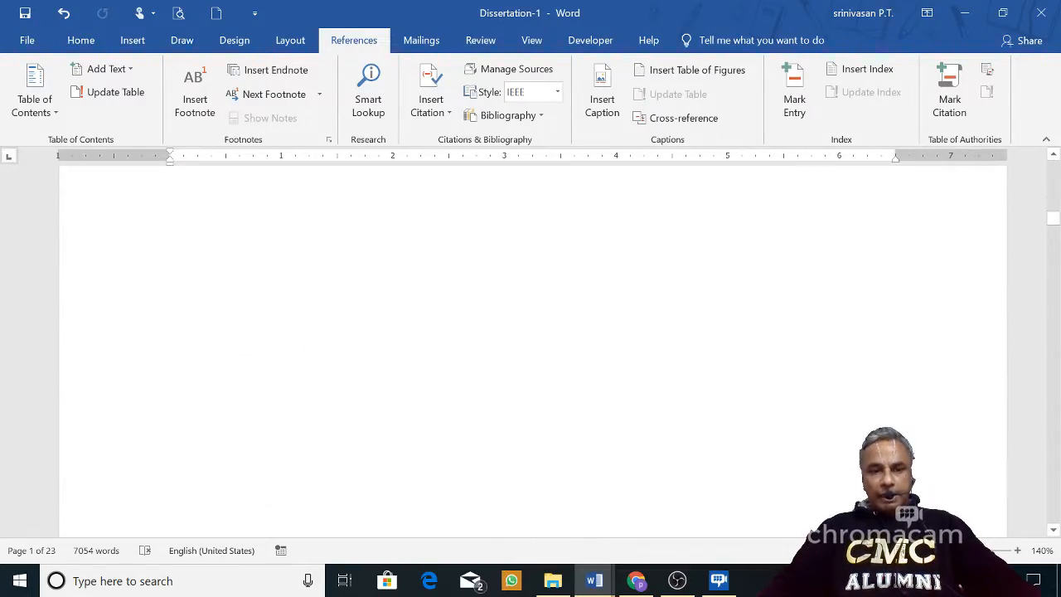
scroll(313, 371, "down", 15)
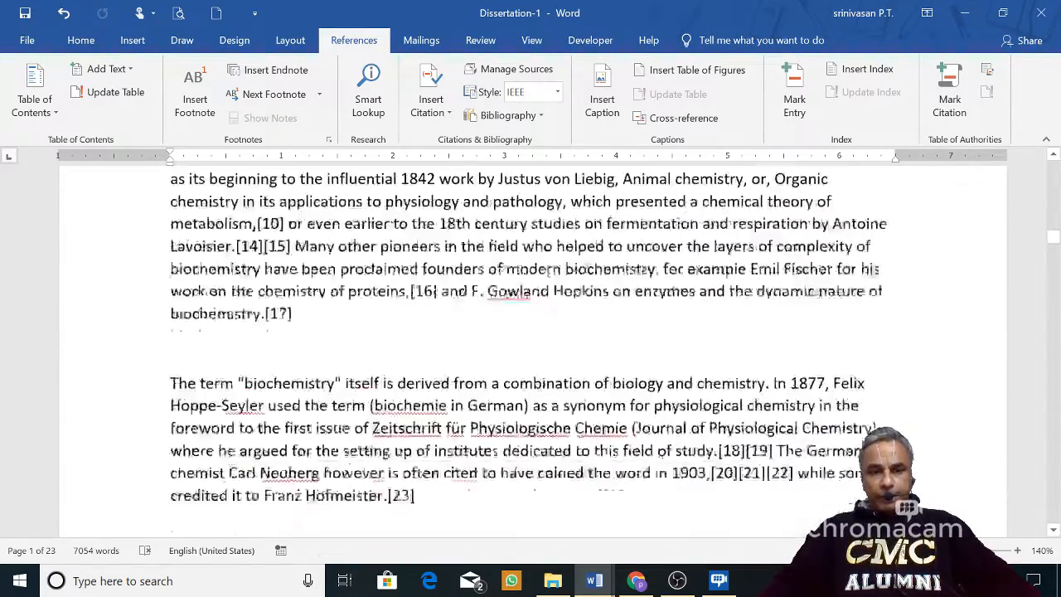
scroll(308, 373, "down", 15)
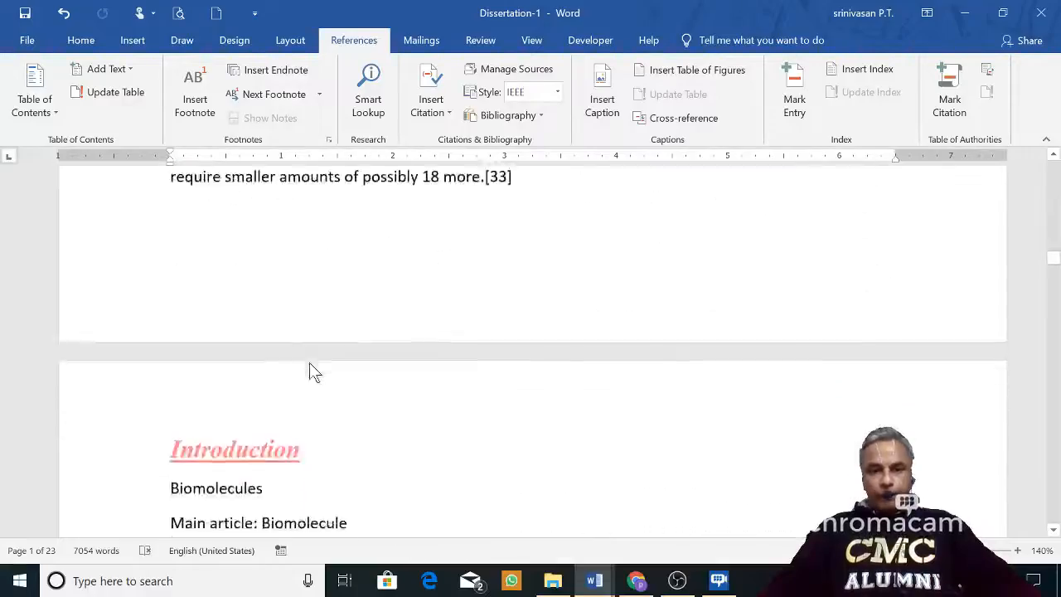
scroll(308, 372, "down", 15)
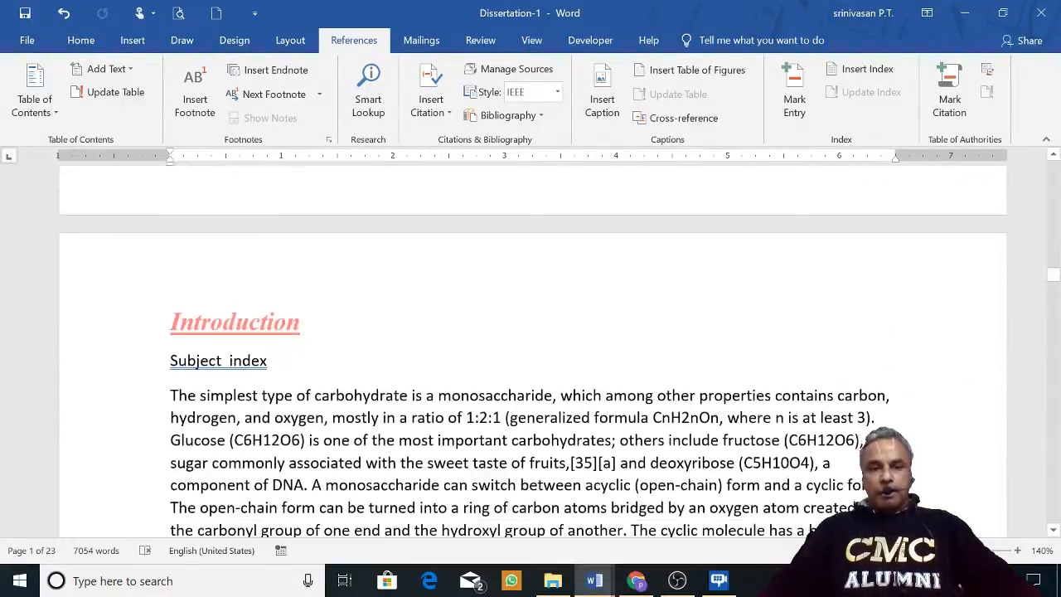
scroll(307, 372, "down", 3)
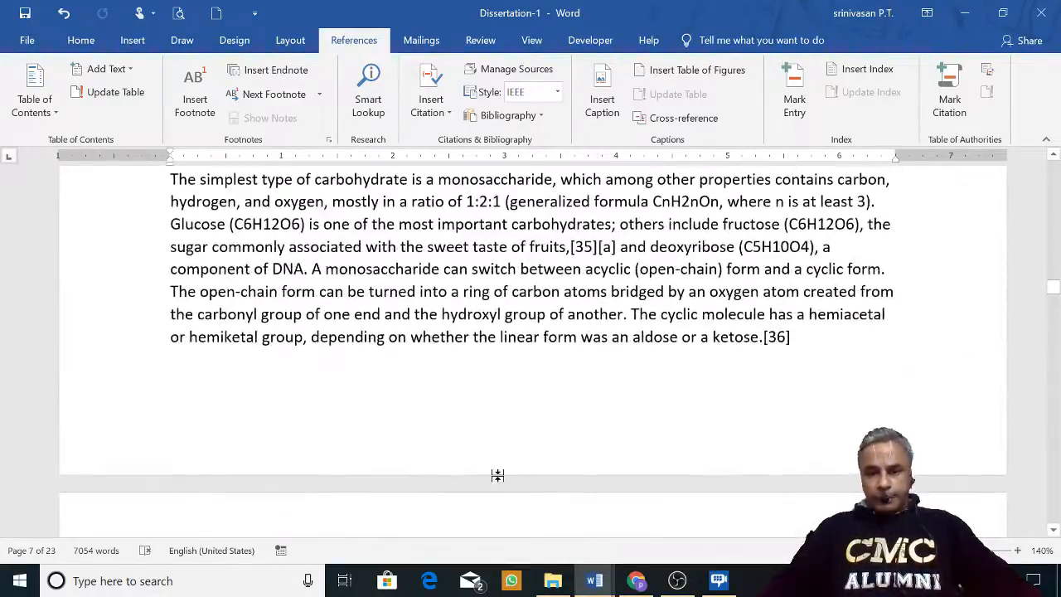
left_click(597, 582)
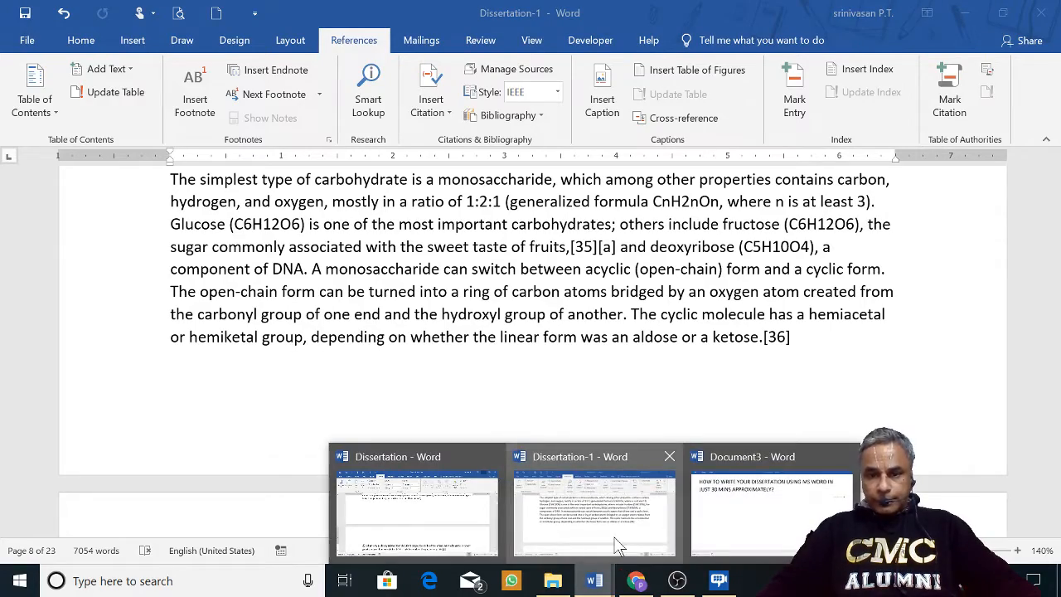
left_click(618, 543)
scroll(531, 348, "up", 10)
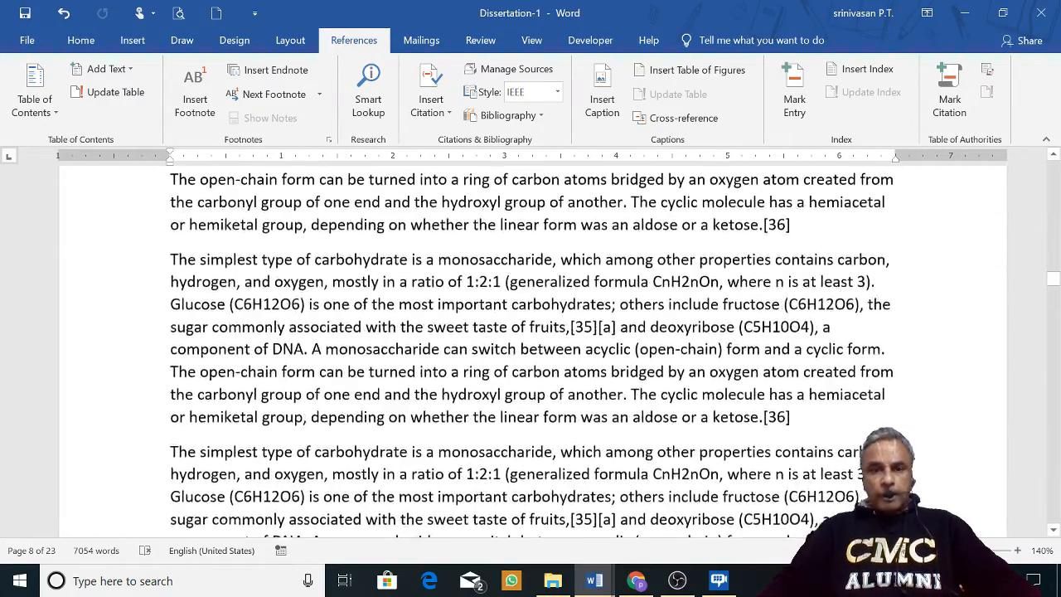
scroll(542, 426, "down", 15)
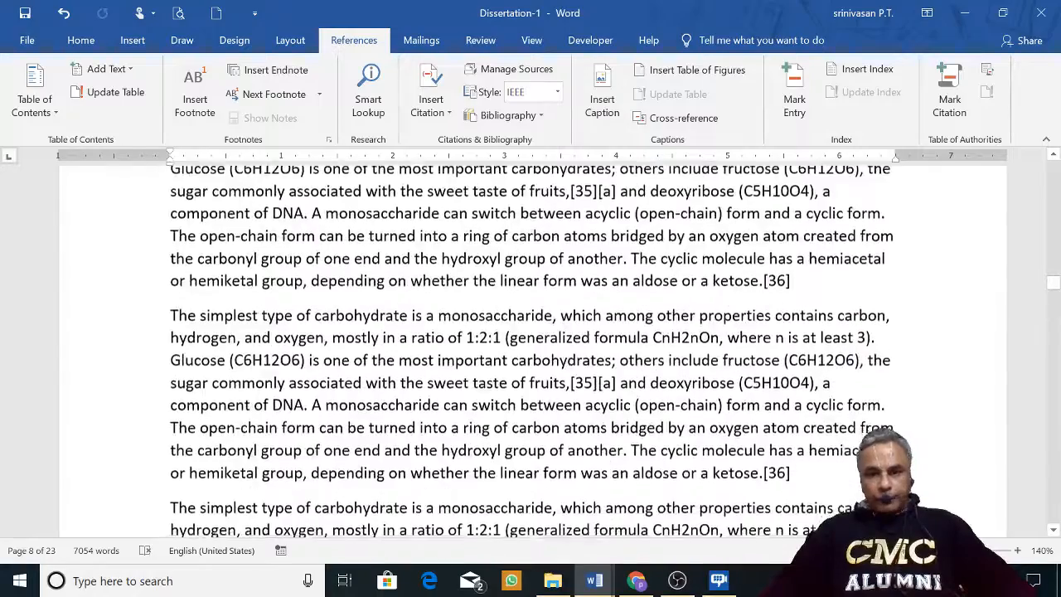
scroll(530, 348, "down", 5)
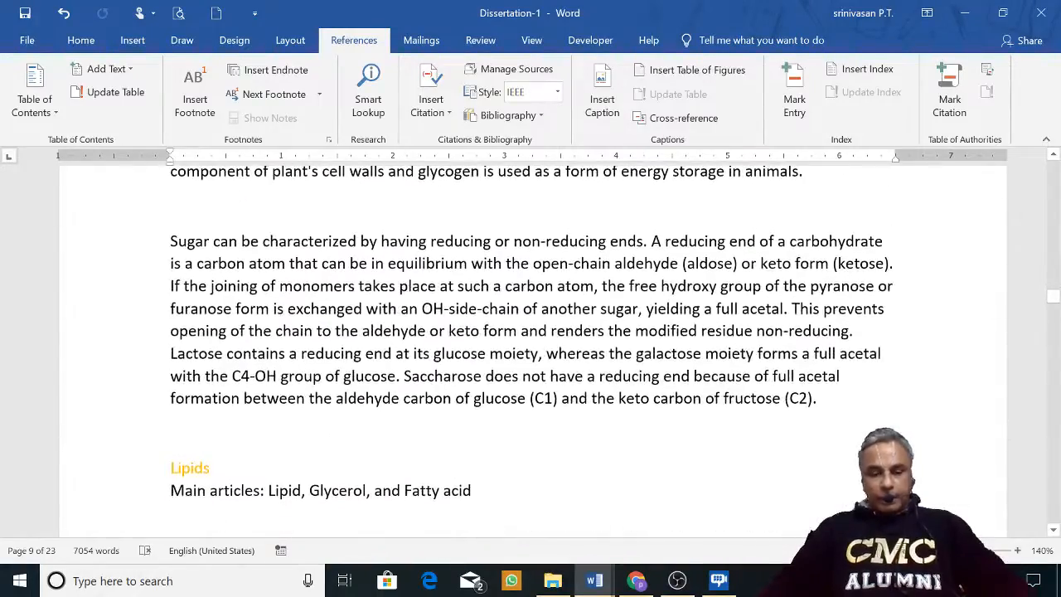
Return to the table of contents and review the chapters down to the start of Review of Literature
key("ctrl+Home")
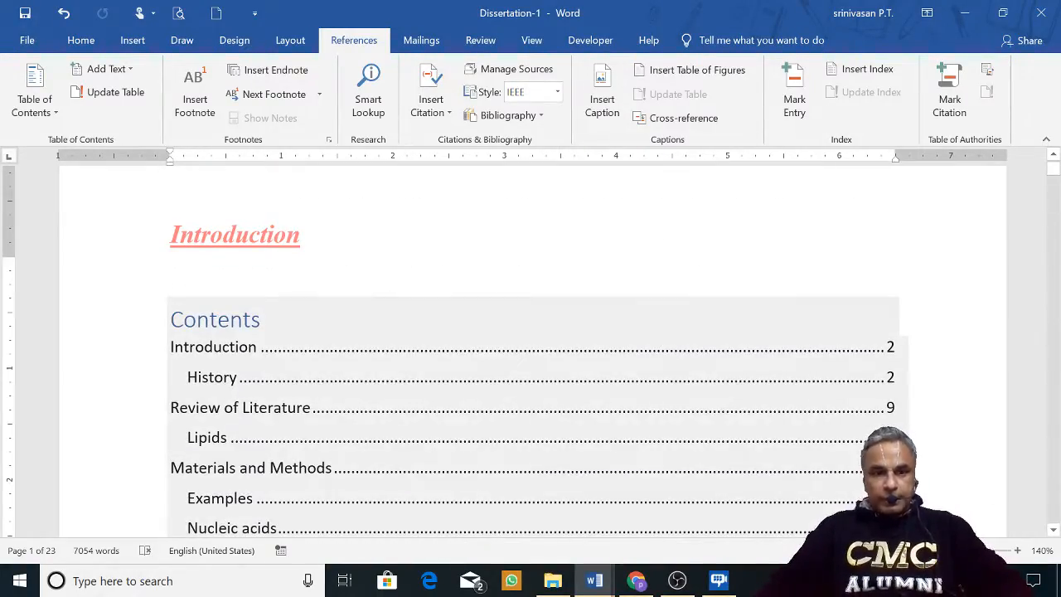
scroll(272, 417, "down", 1)
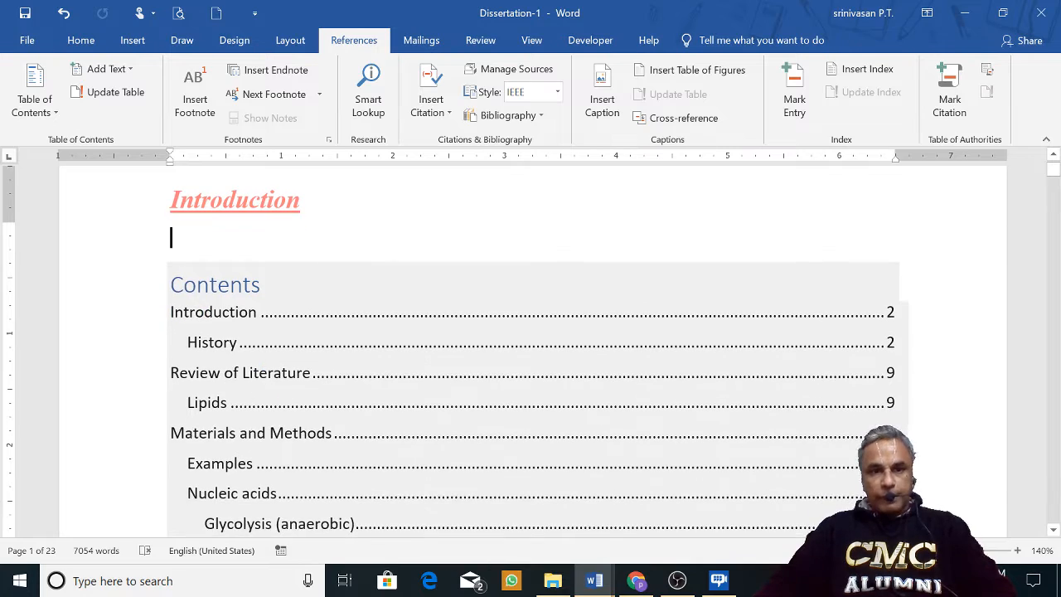
scroll(249, 365, "down", 15)
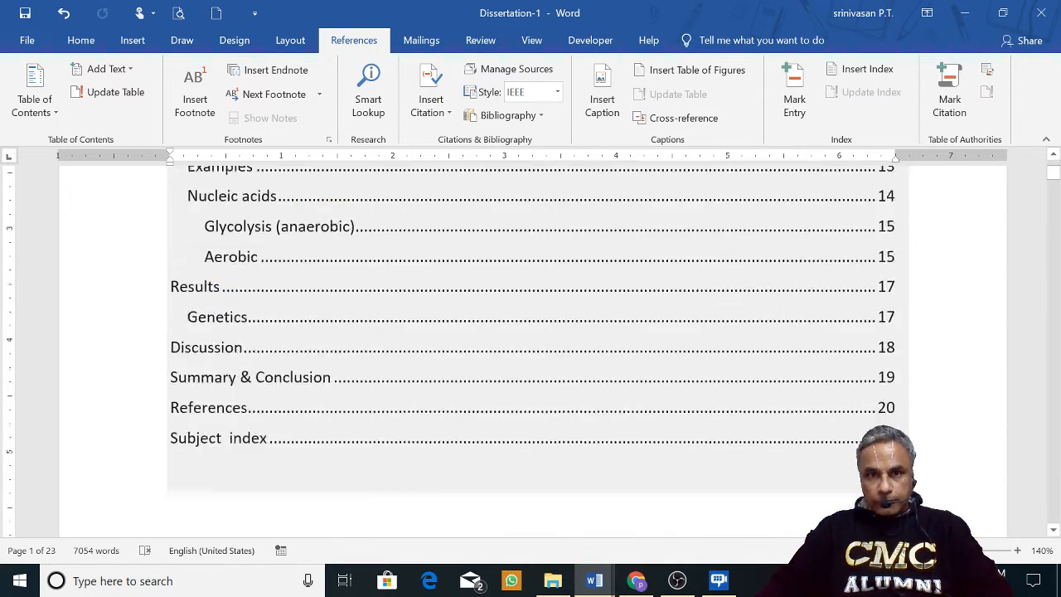
scroll(464, 485, "down", 15)
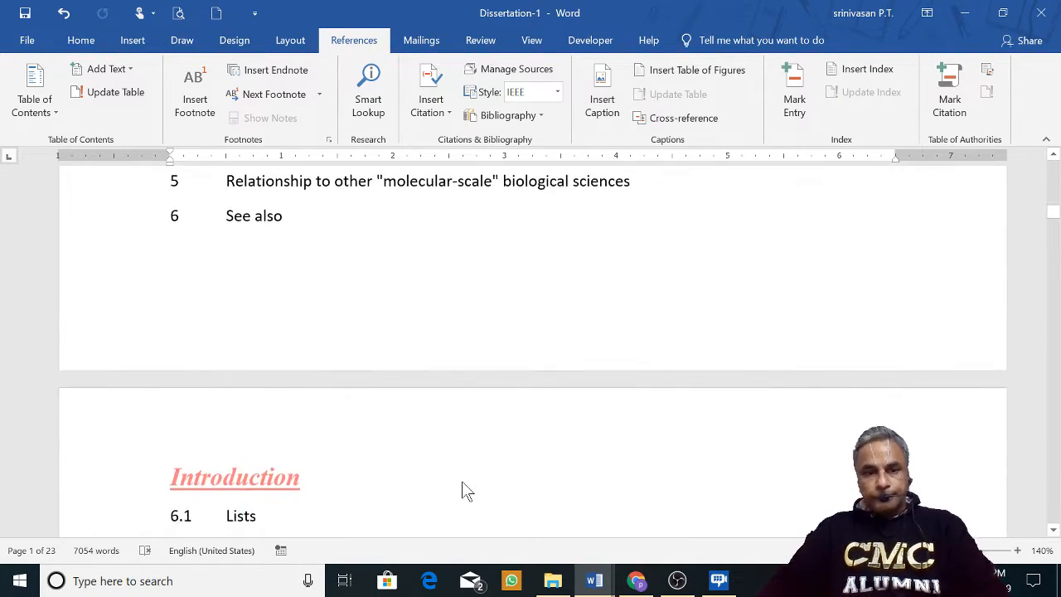
scroll(465, 485, "down", 20)
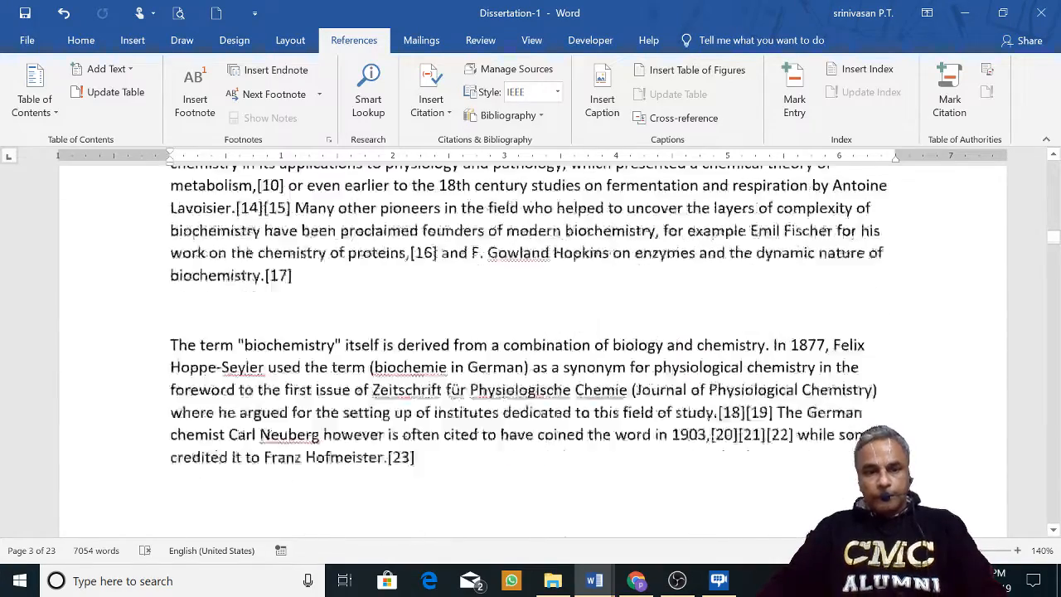
scroll(533, 348, "down", 20)
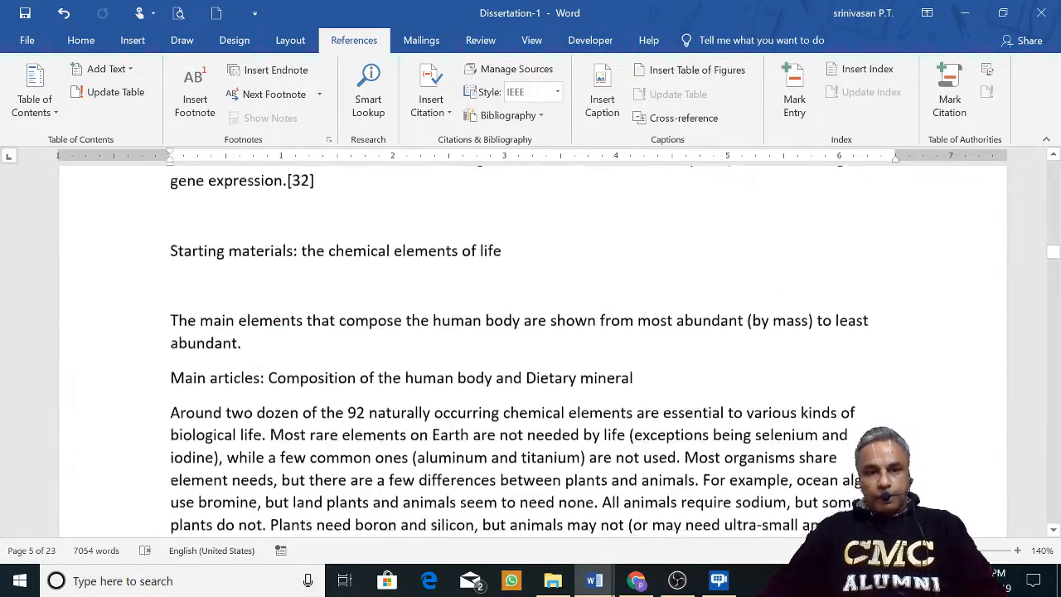
scroll(533, 348, "down", 20)
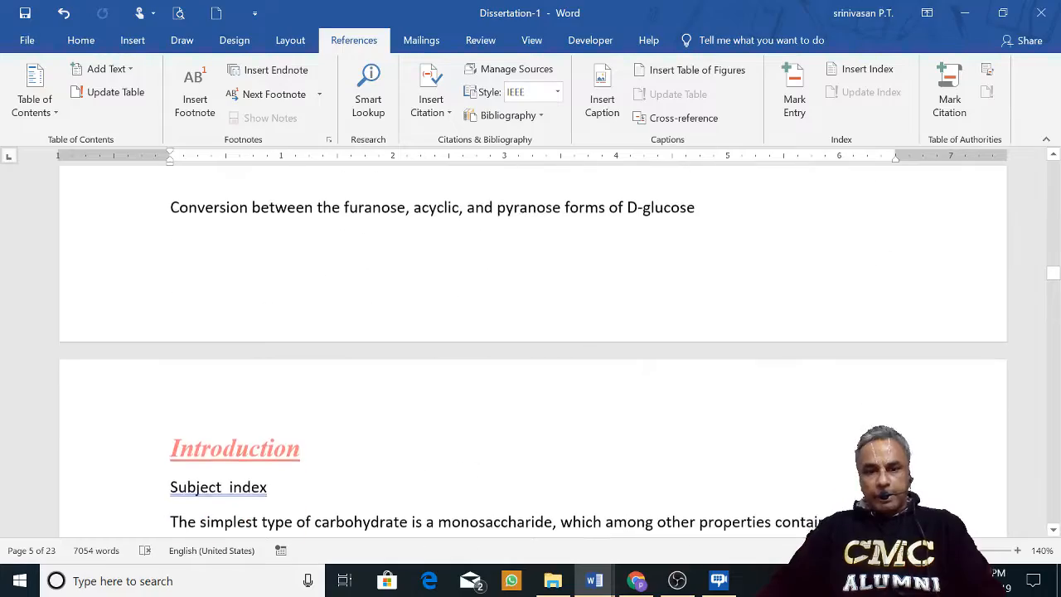
scroll(533, 348, "down", 4)
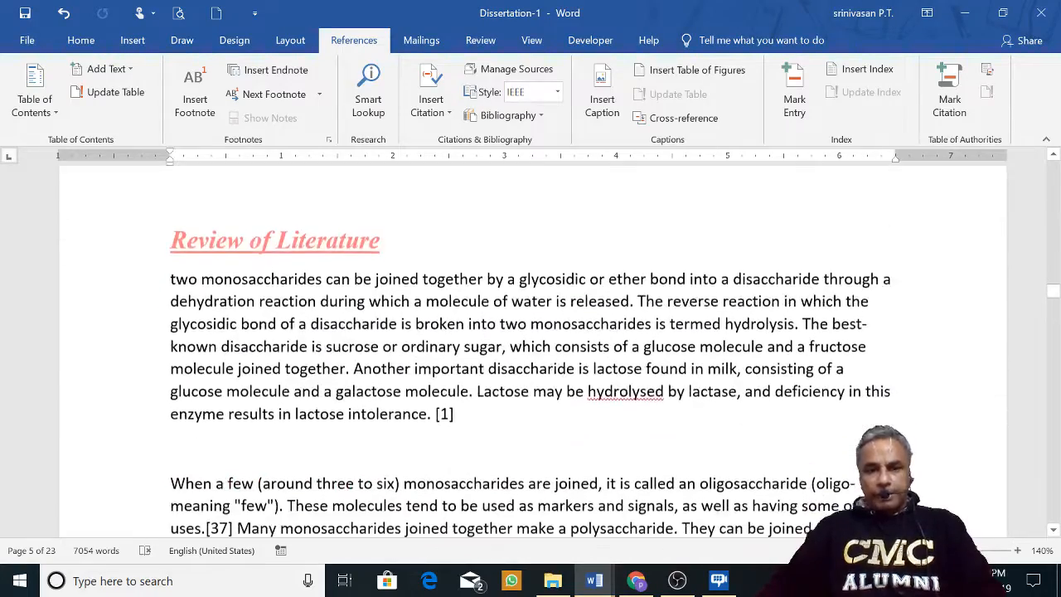
Delete the typed reference number [36] at the end of one of the repeated monosaccharide paragraphs on page 8
scroll(533, 348, "up", 8)
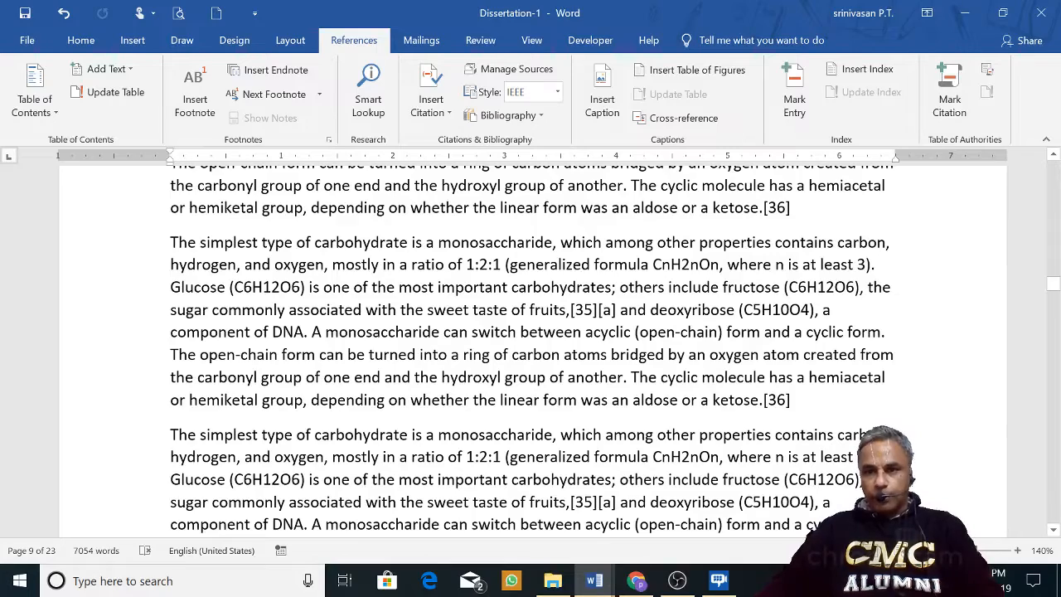
left_click(792, 207)
key("BackSpace")
key("BackSpace")
key("BackSpace")
key("BackSpace")
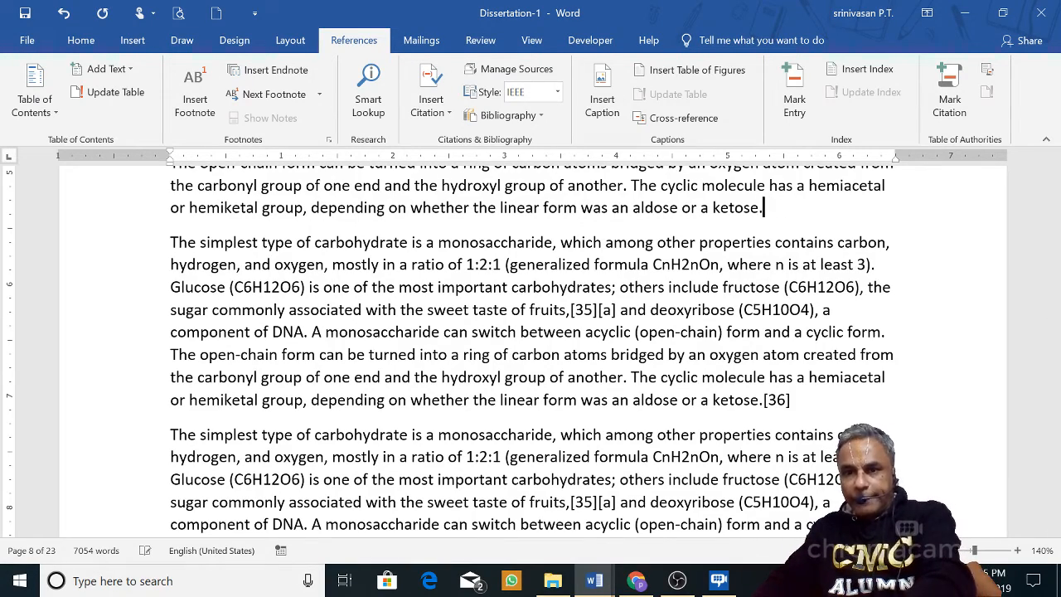
Start a new source for a citation at the end of the monosaccharide paragraph whose closing reference number was removed
scroll(533, 348, "down", 2)
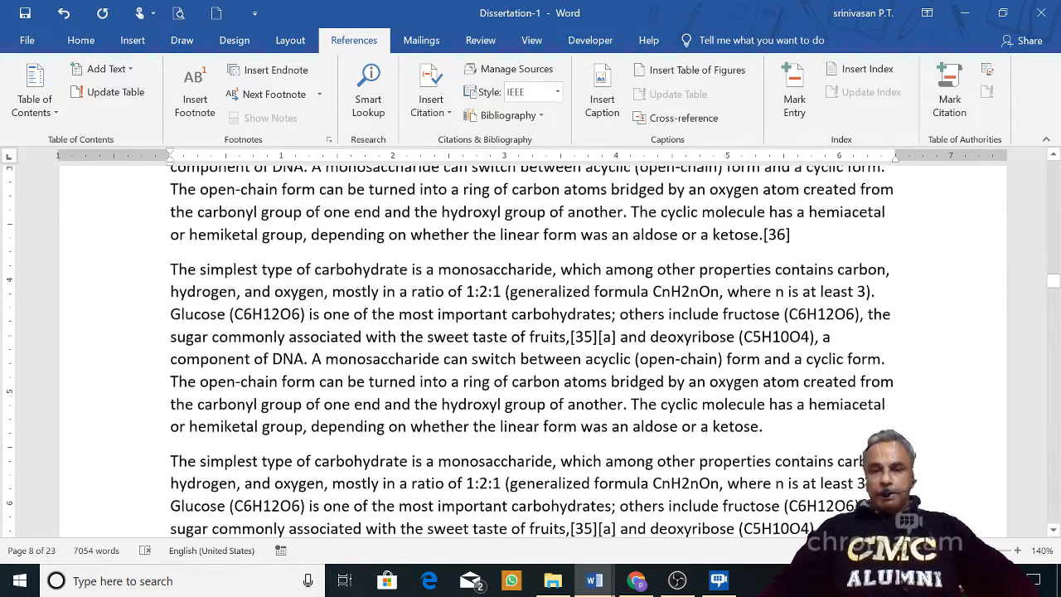
left_click_drag(171, 270, 770, 427)
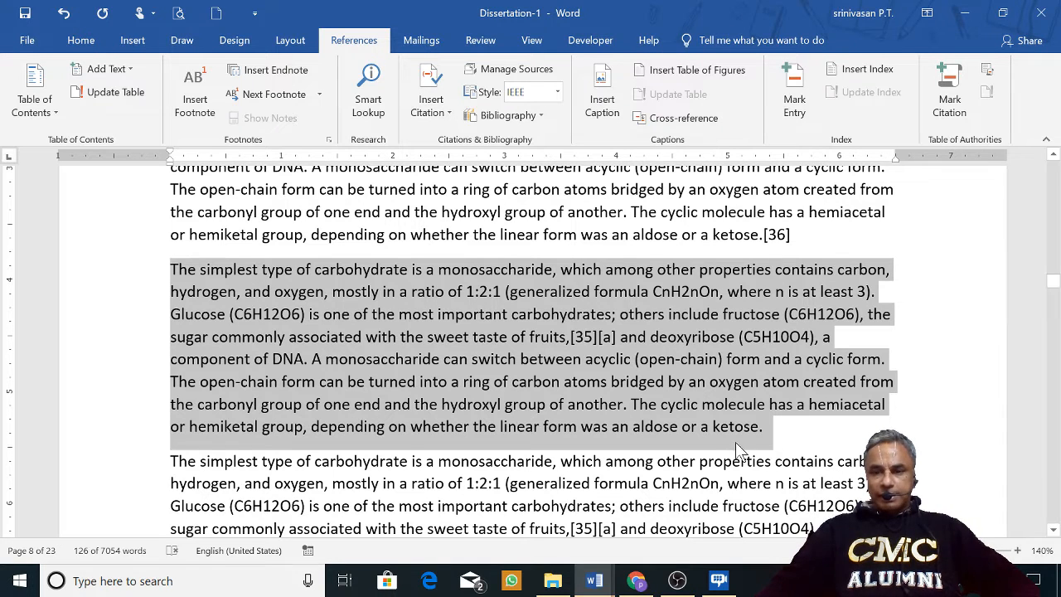
left_click(774, 438)
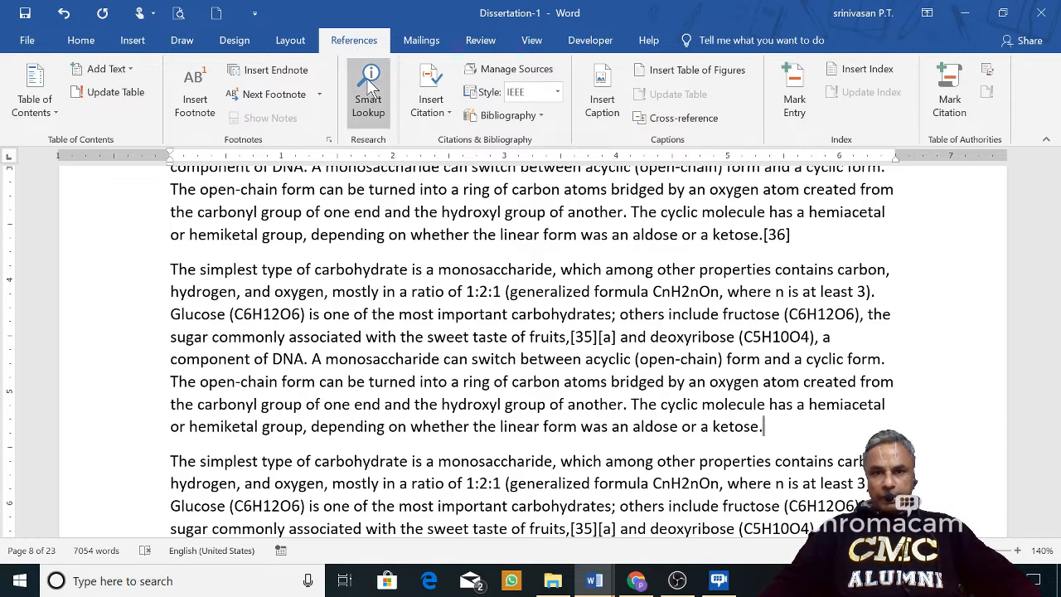
left_click(448, 112)
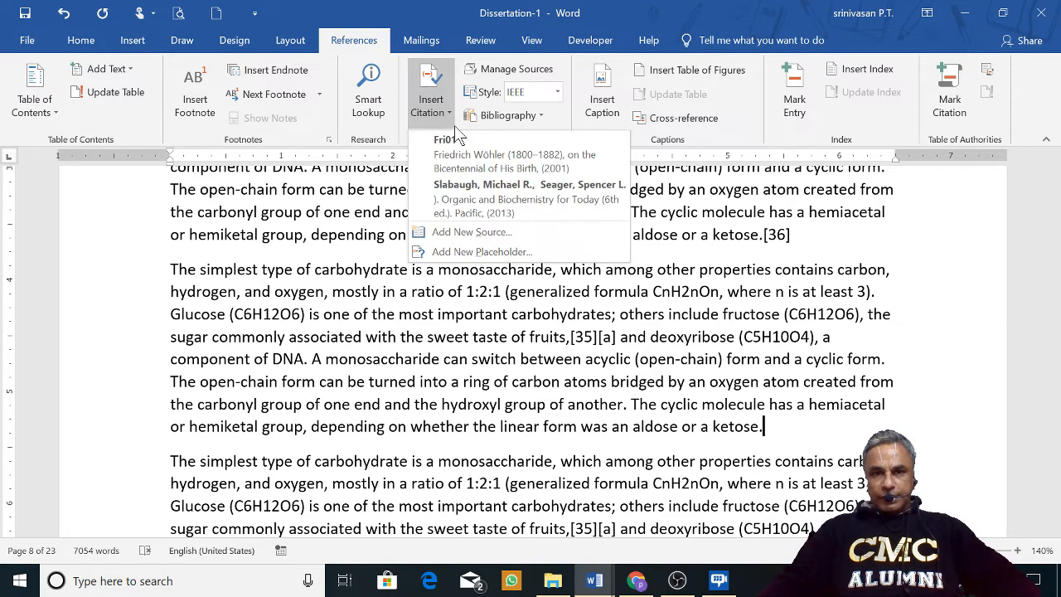
left_click(474, 233)
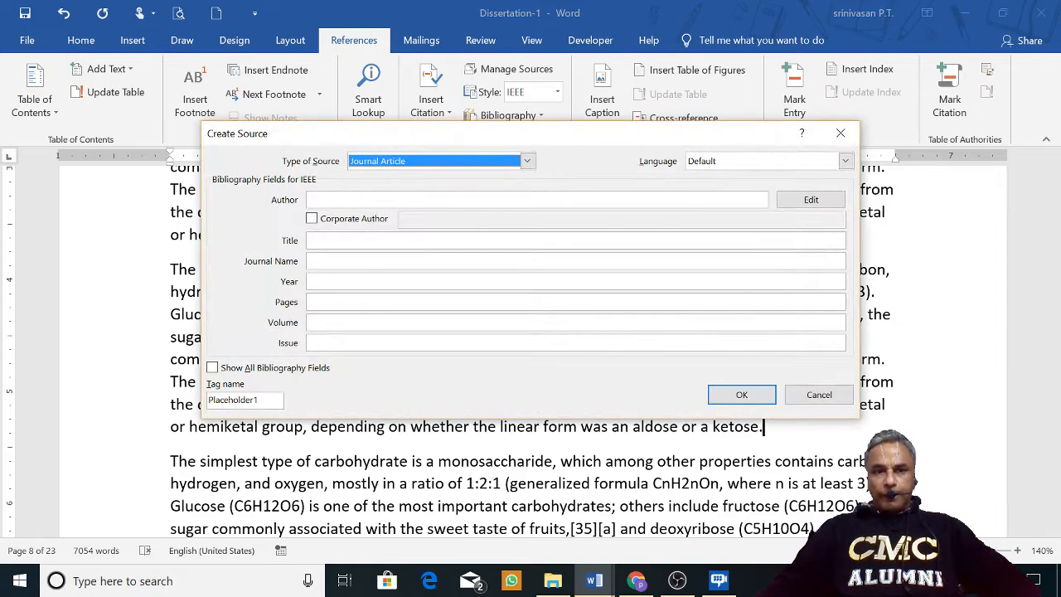
Paste the copied entry into the source, keeping only the author's name under Author and moving the remaining text to Title
left_click(431, 200)
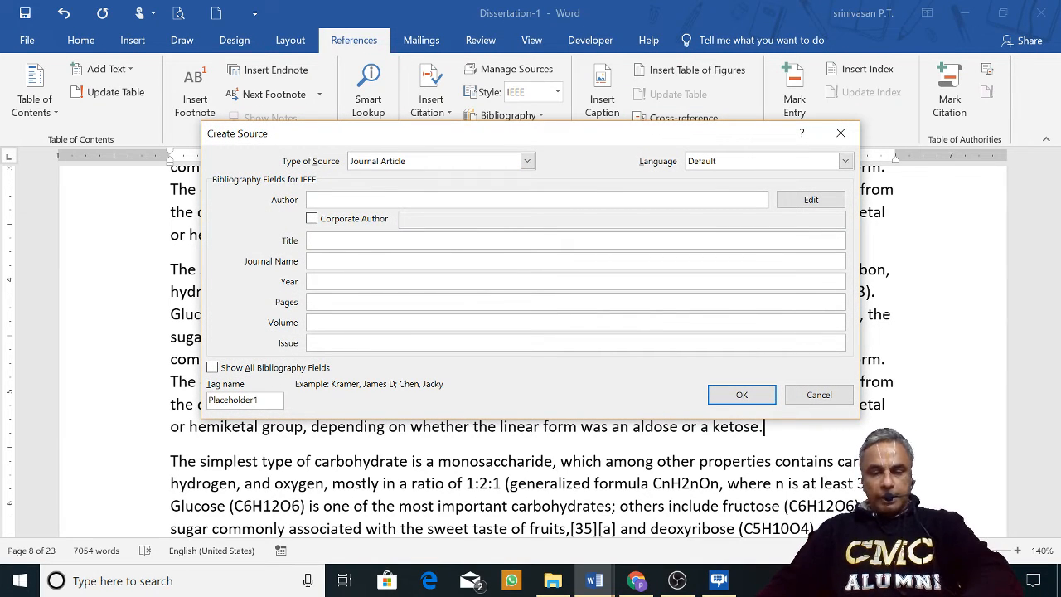
key("ctrl+v")
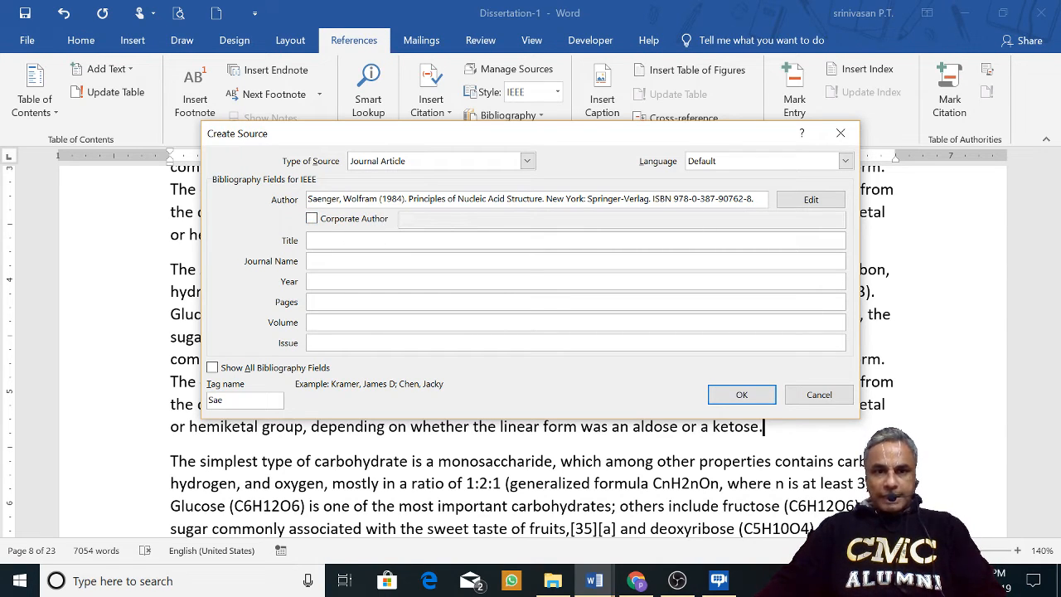
left_click_drag(379, 199, 754, 199)
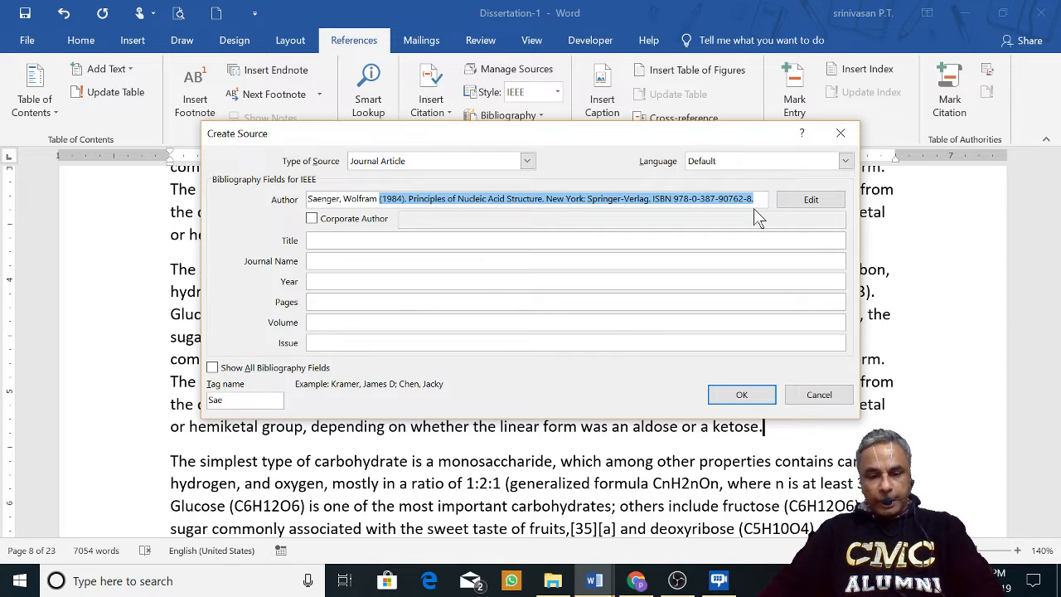
key("ctrl+x")
left_click(398, 240)
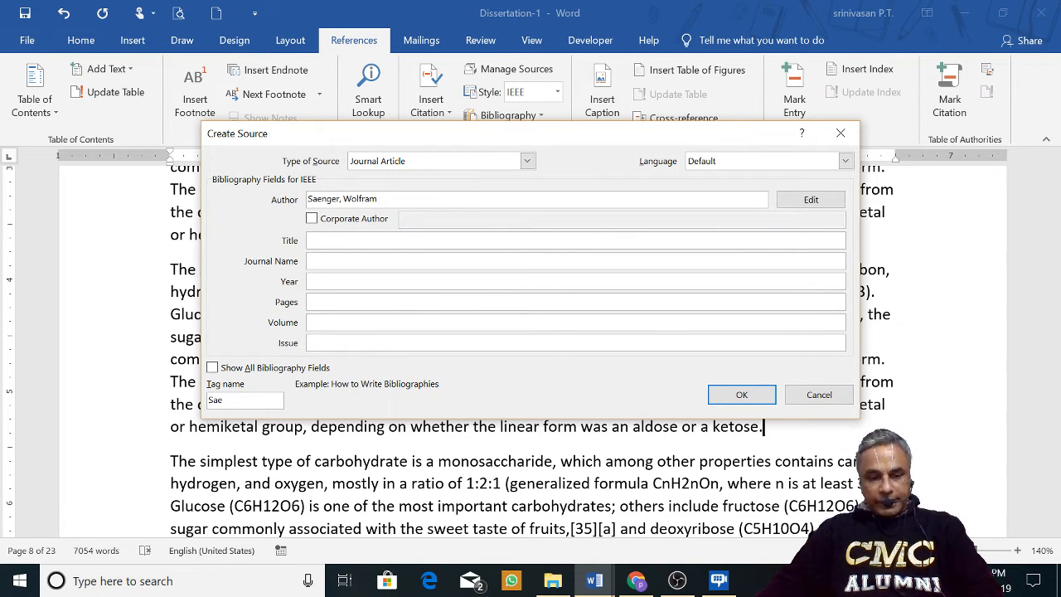
key("ctrl+v")
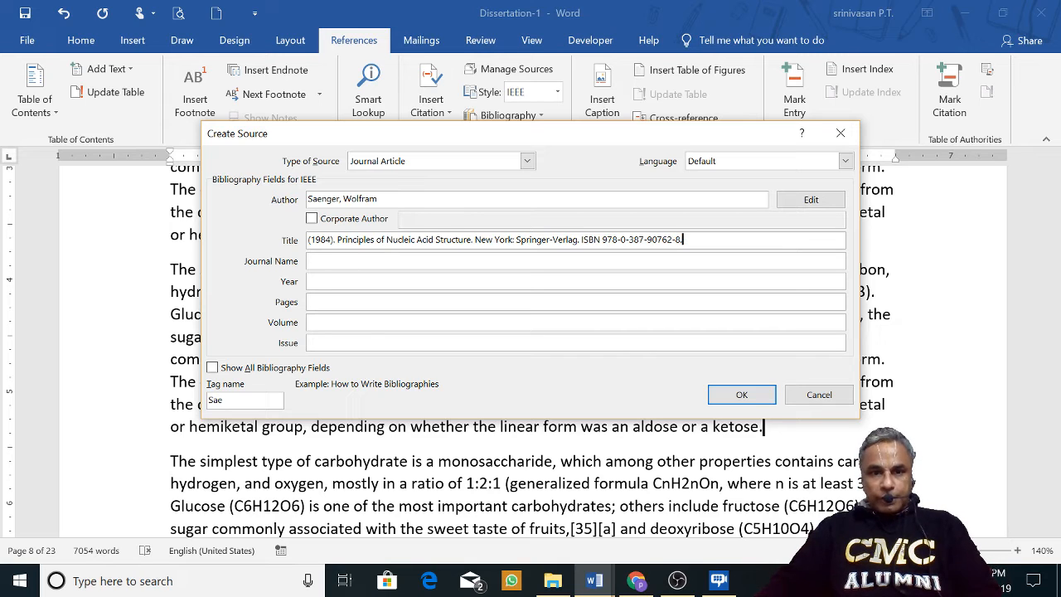
Move "(1984)." from the source's Title to its Year
left_click_drag(334, 240, 291, 248)
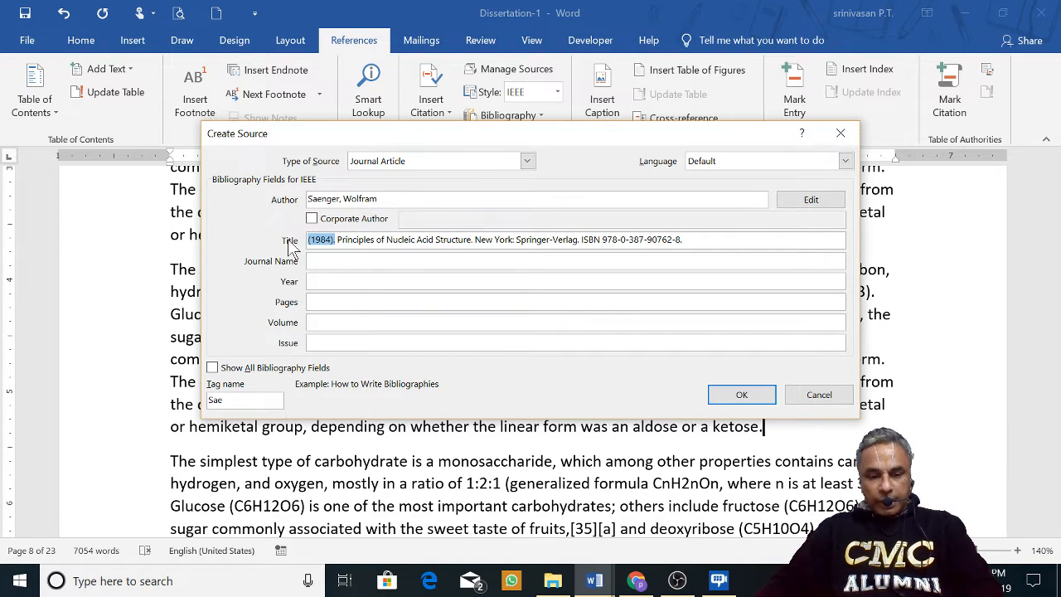
key("ctrl+x")
left_click(330, 282)
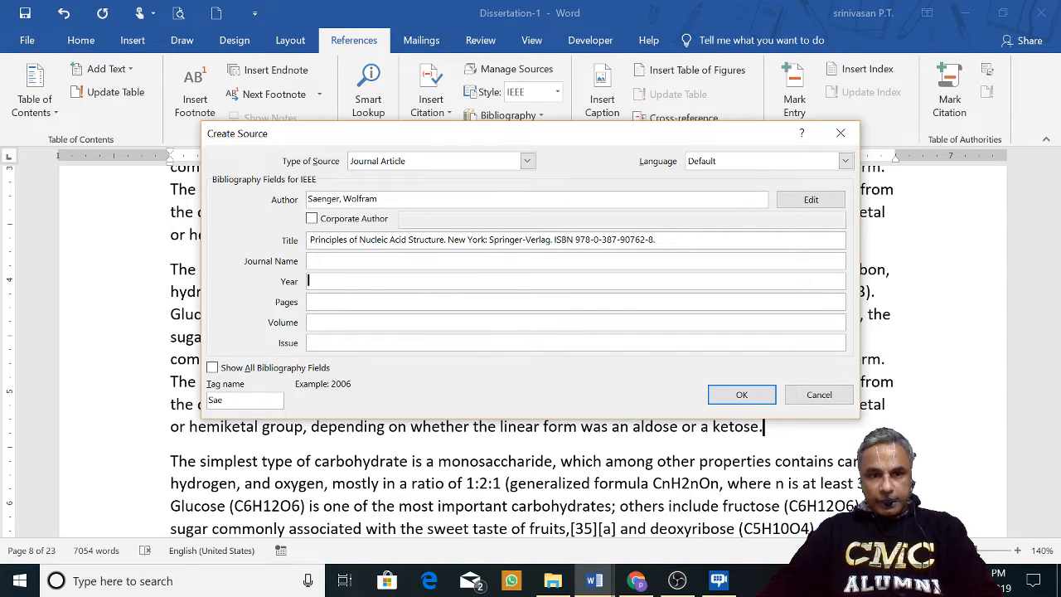
key("ctrl+v")
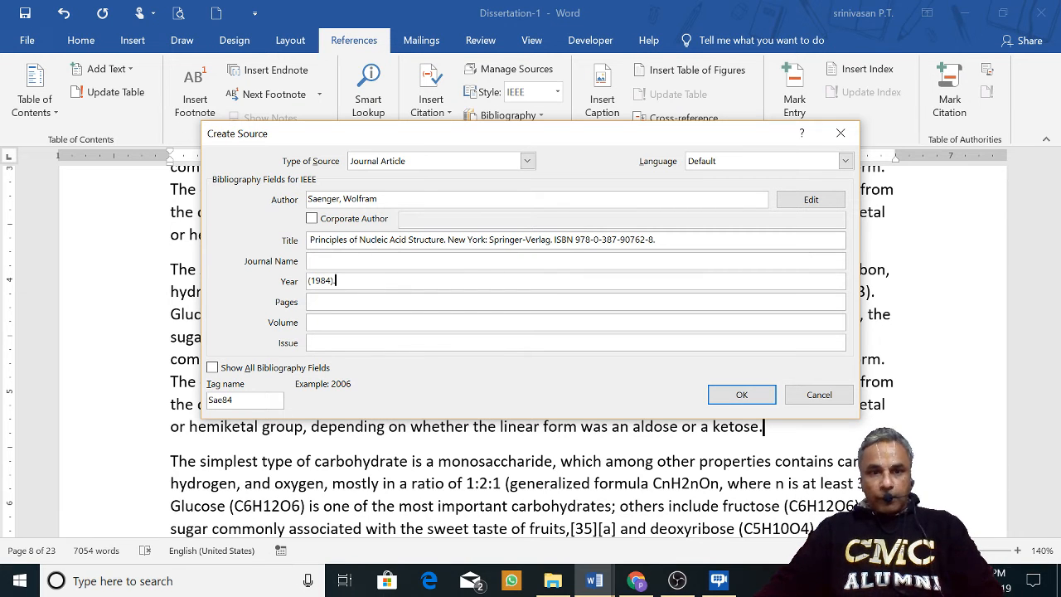
left_click_drag(447, 239, 655, 240)
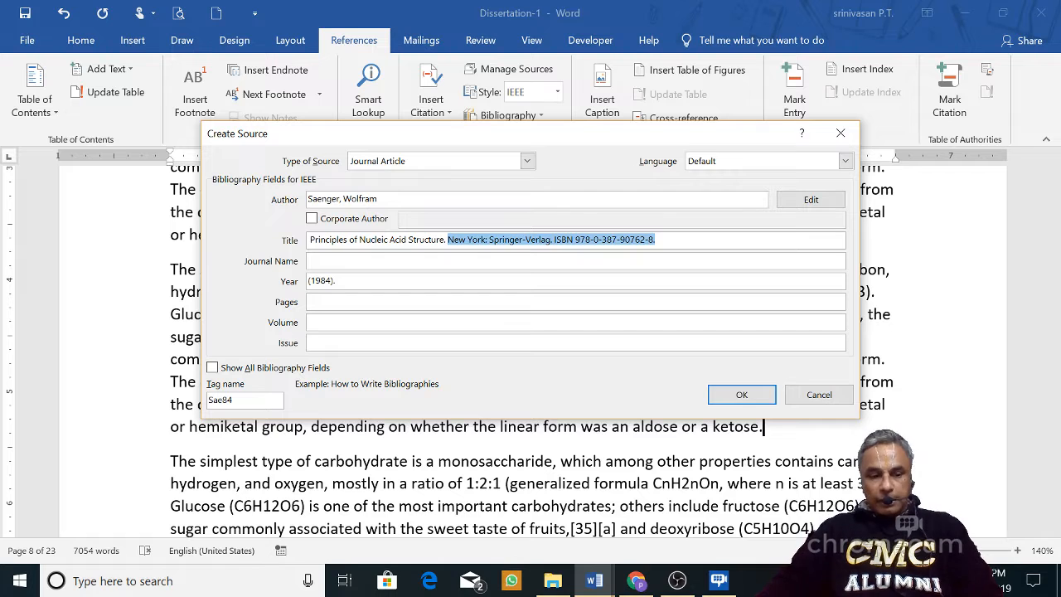
key("Delete")
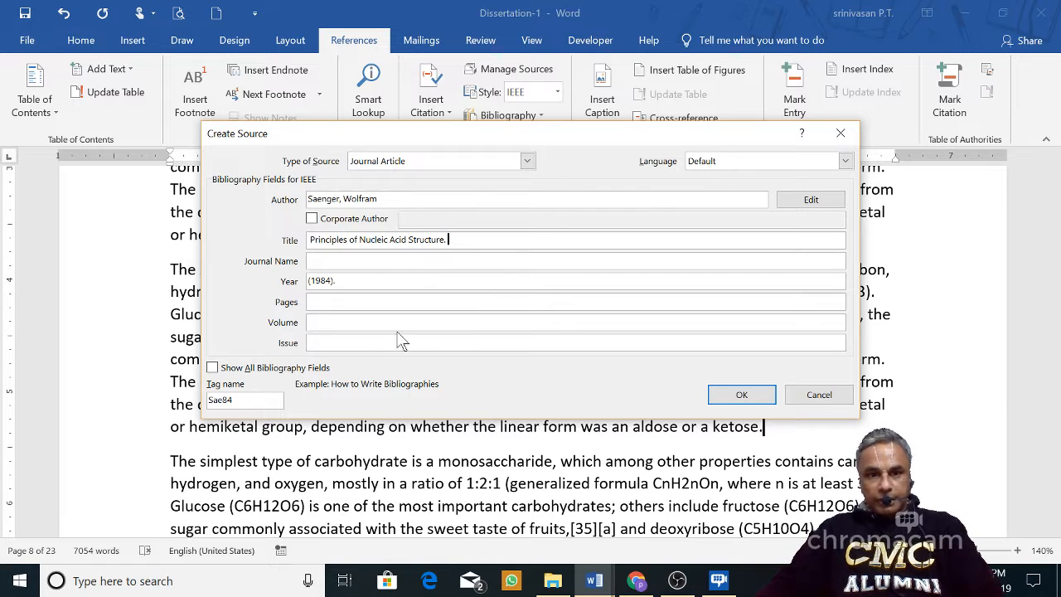
left_click(213, 368)
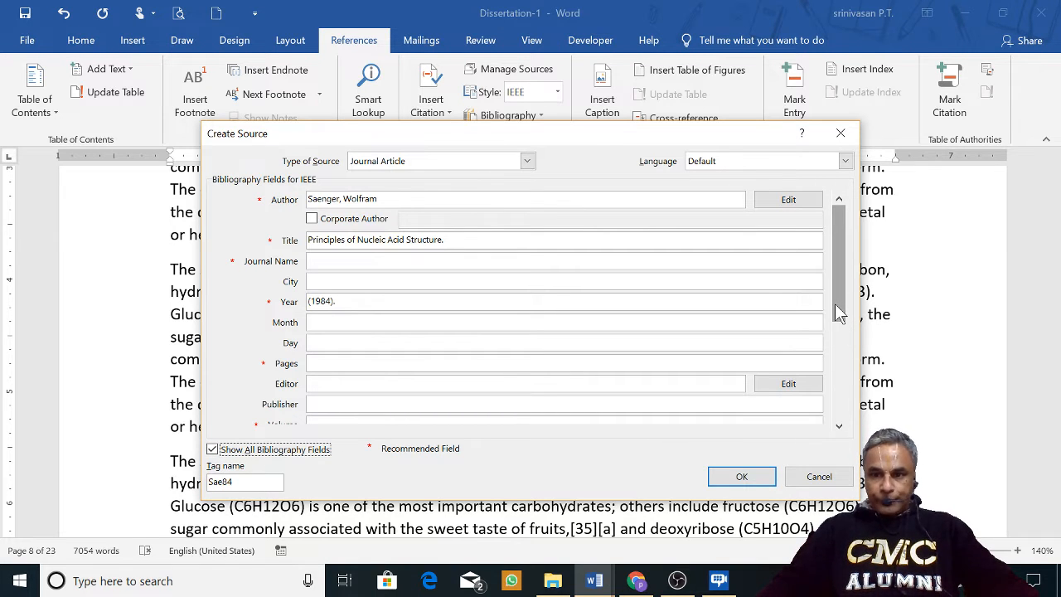
left_click_drag(839, 306, 842, 365)
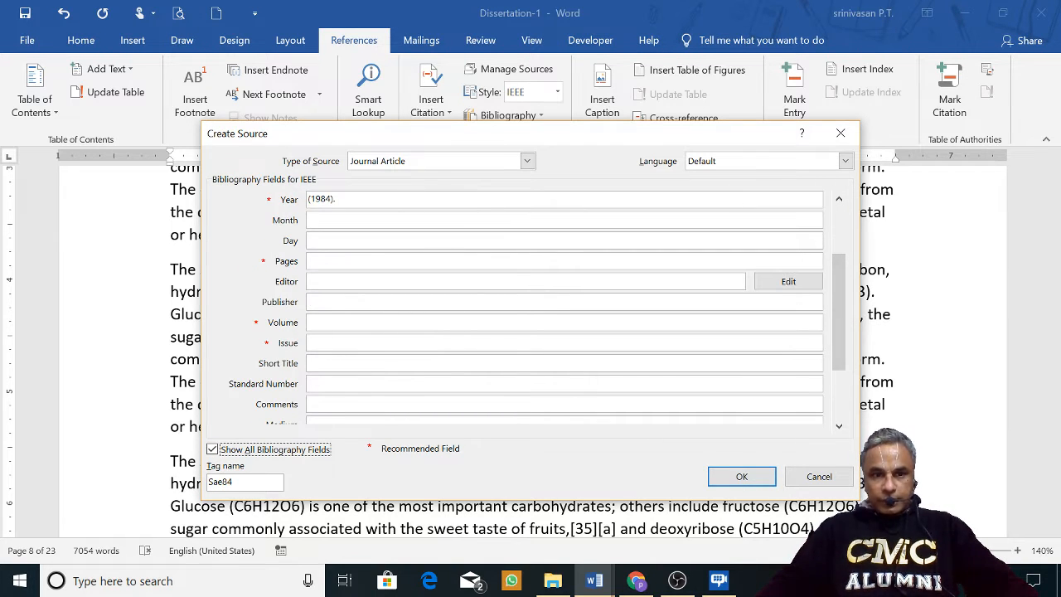
left_click(309, 302)
key("ctrl+v")
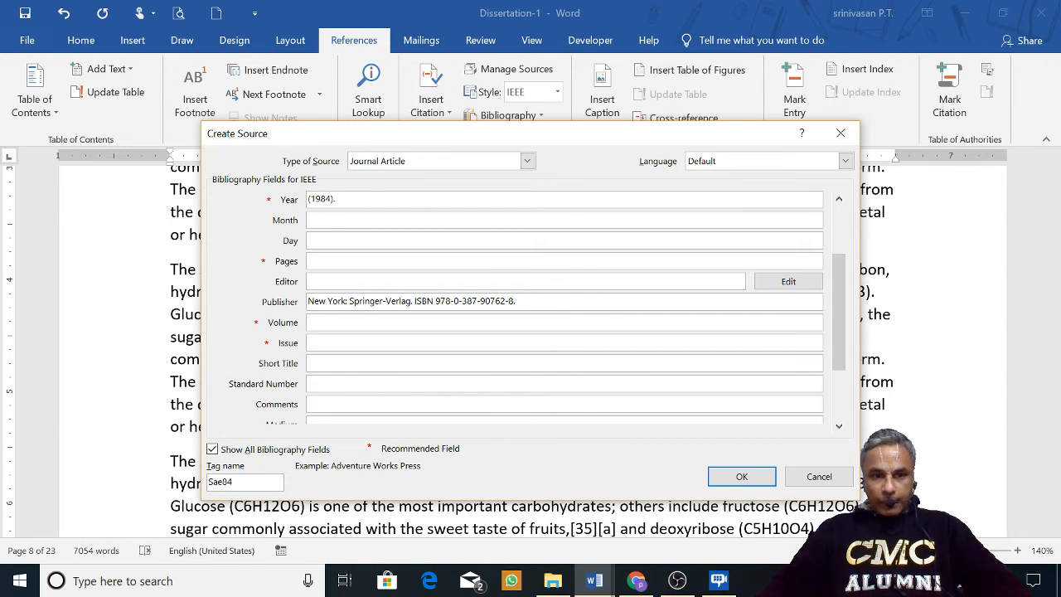
Examine the source's remaining bibliography fields, including URL and the day, month and year accessed
left_click_drag(838, 348, 842, 399)
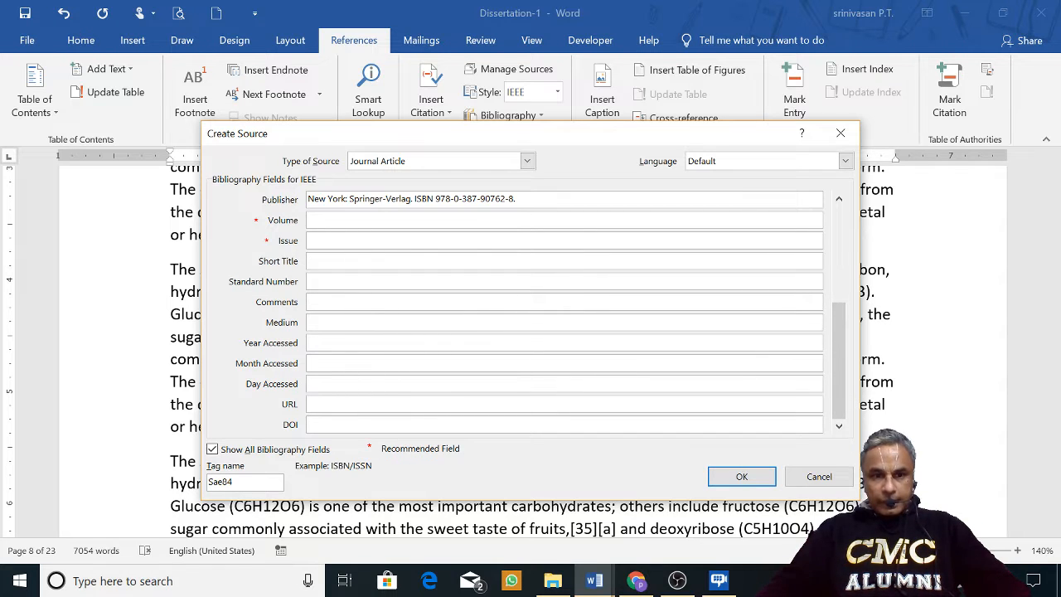
left_click(315, 404)
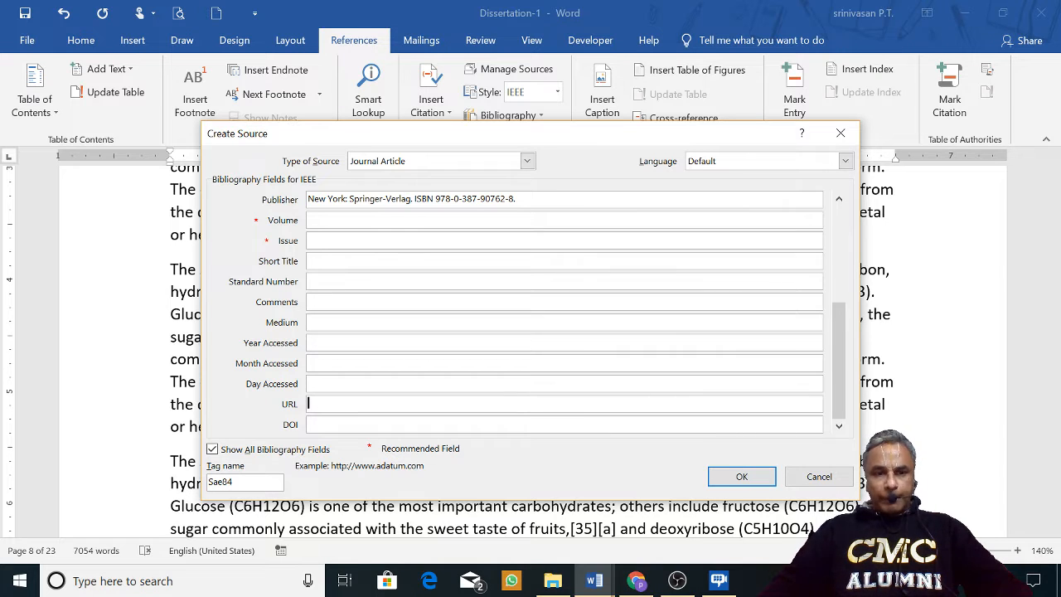
left_click(308, 384)
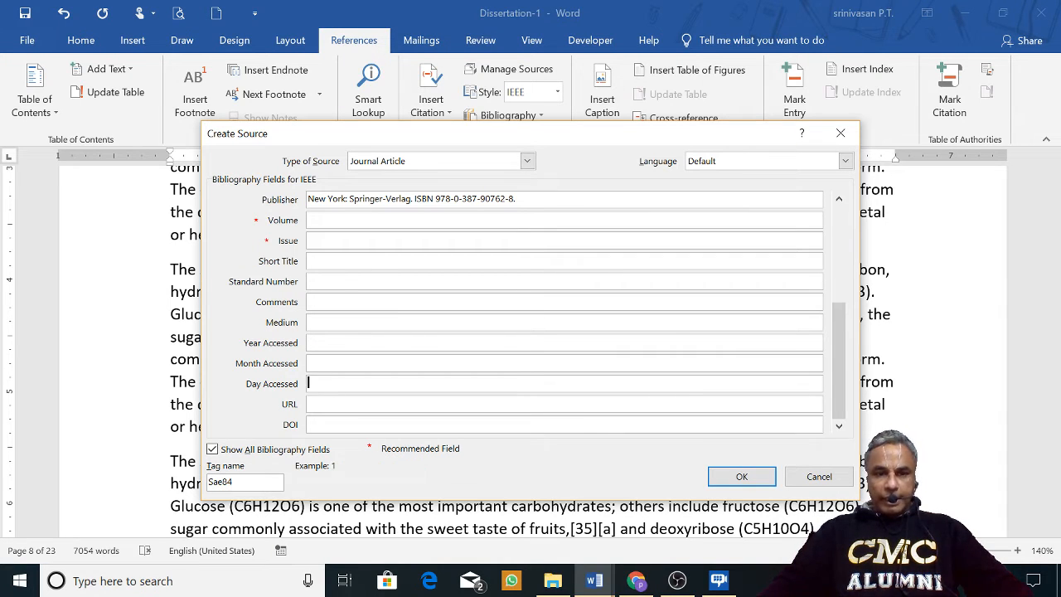
left_click(339, 362)
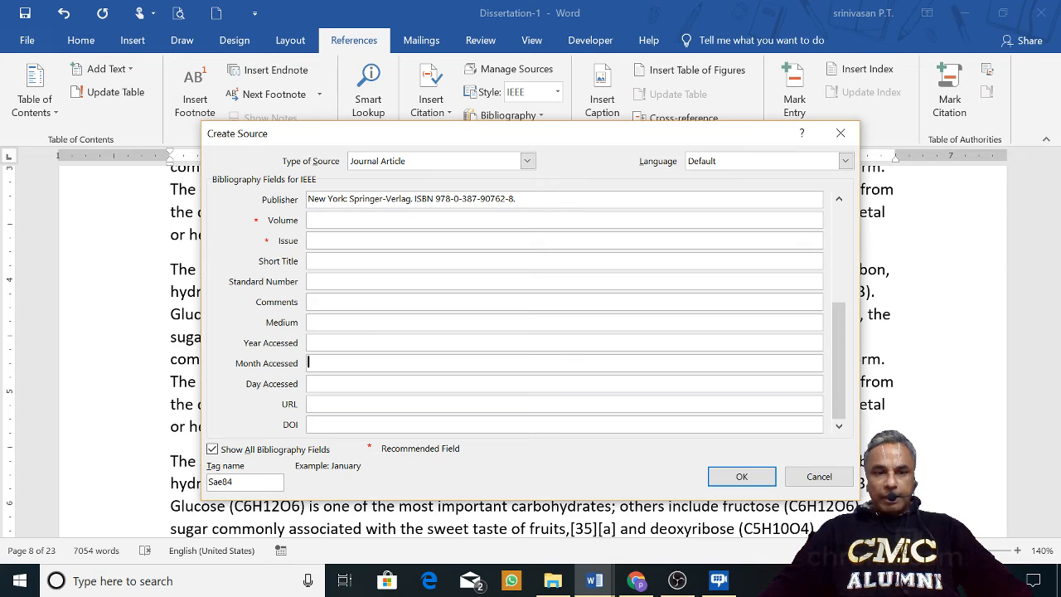
left_click(339, 343)
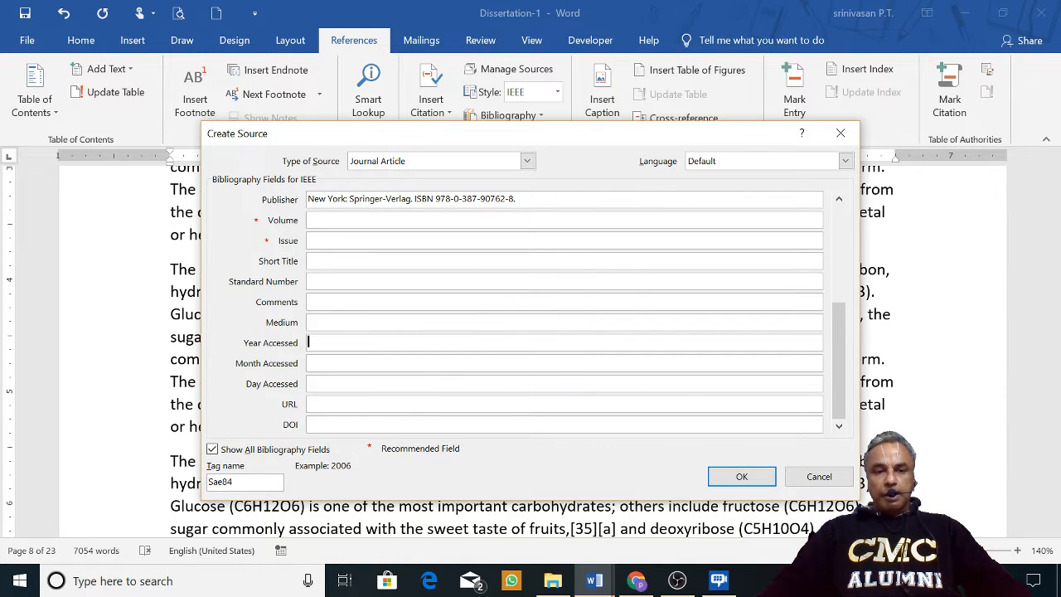
left_click(332, 385)
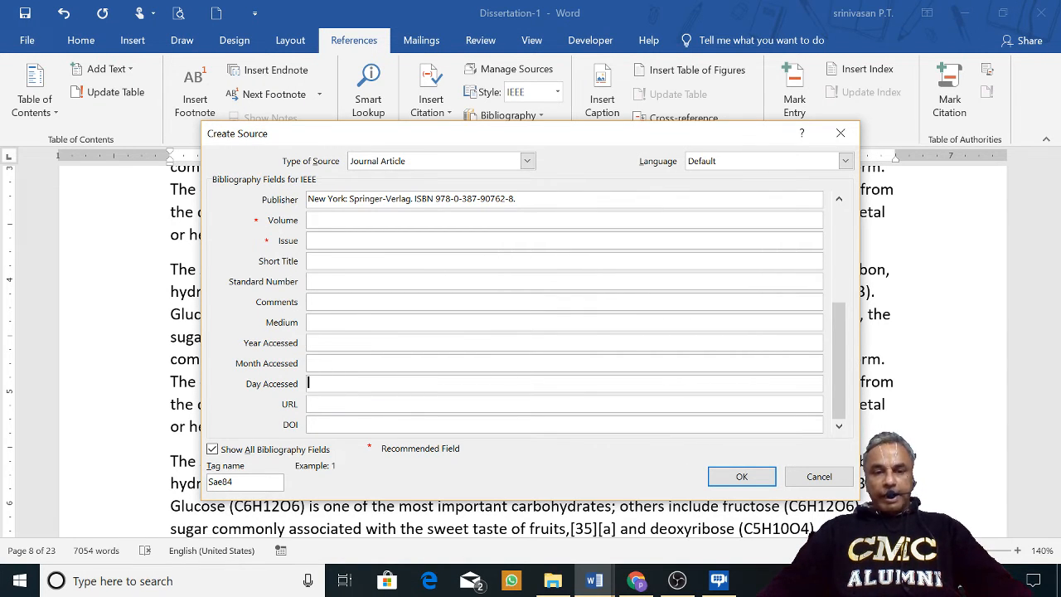
left_click(309, 404)
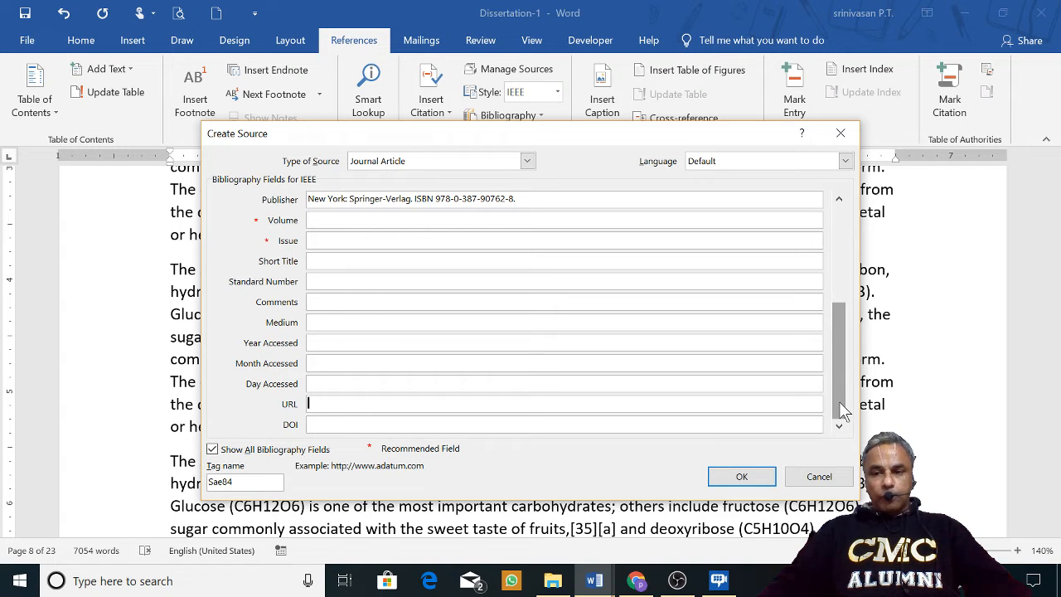
Strip the parentheses and period from the source's year, leaving 1984, and insert the citation with this source
left_click_drag(843, 410, 836, 306)
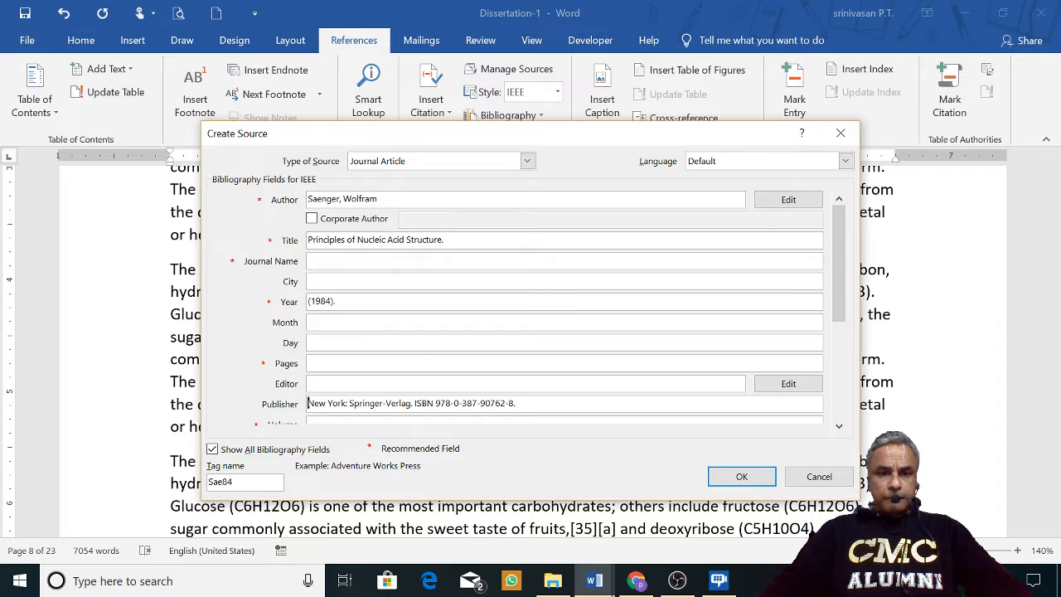
left_click(366, 301)
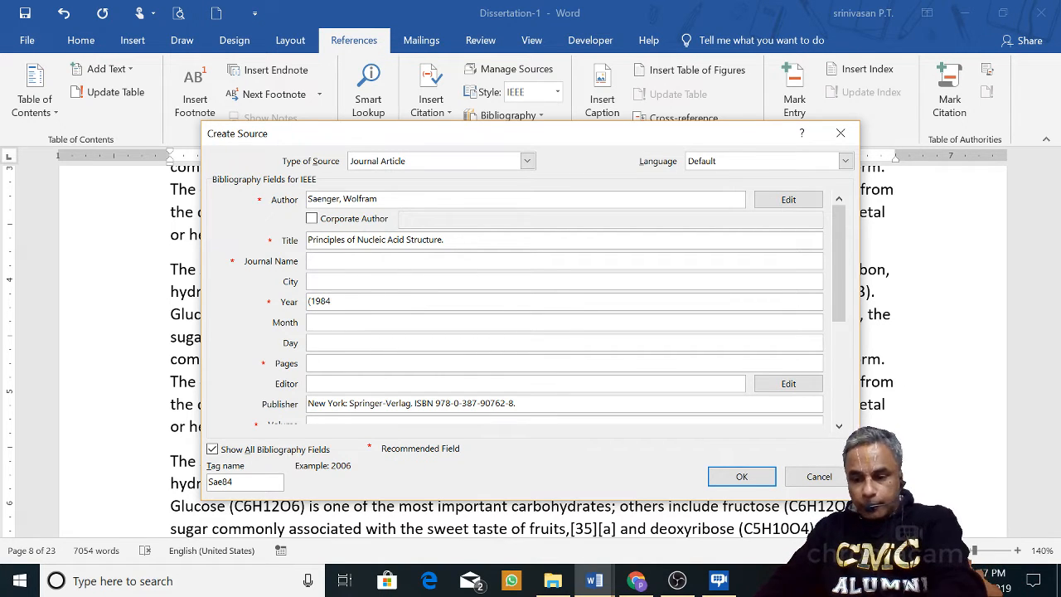
key("Left")
key("Left")
key("Left")
key("BackSpace")
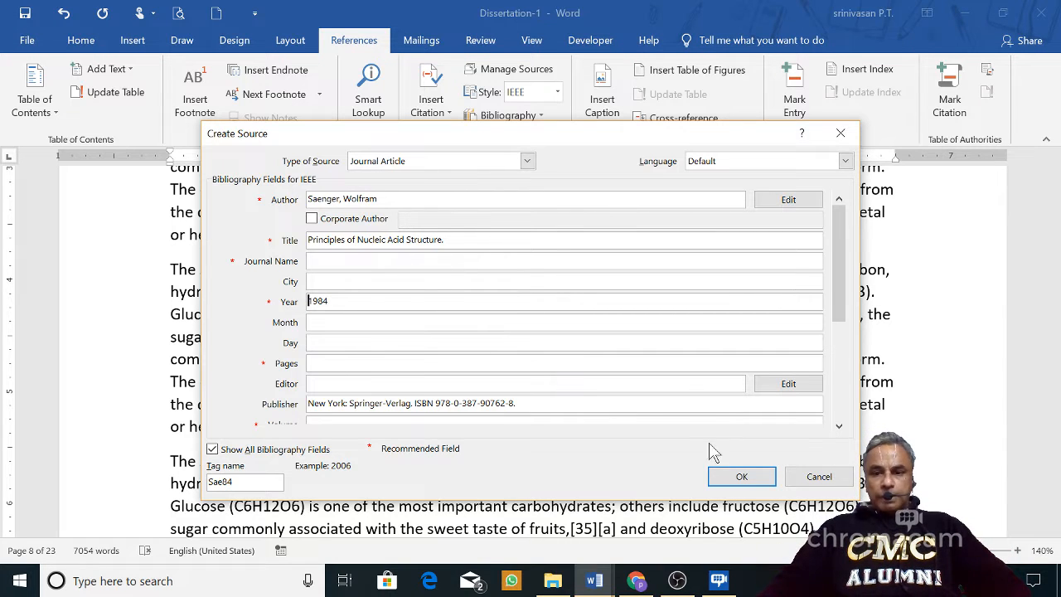
left_click(734, 479)
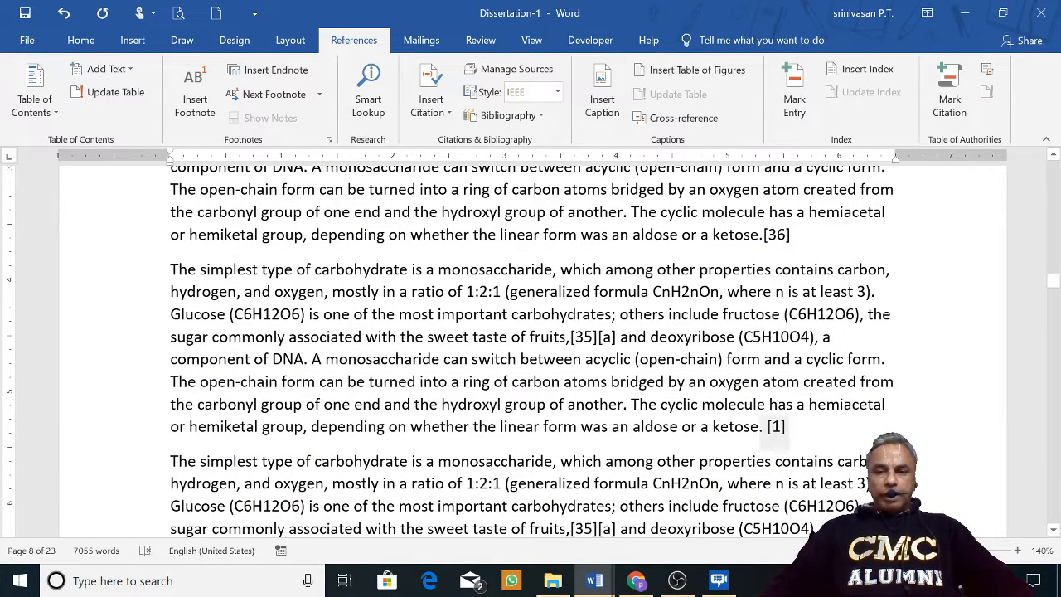
Try the citation style GOST - Name Sort and switch the document to GOST - Title Sort
left_click(557, 91)
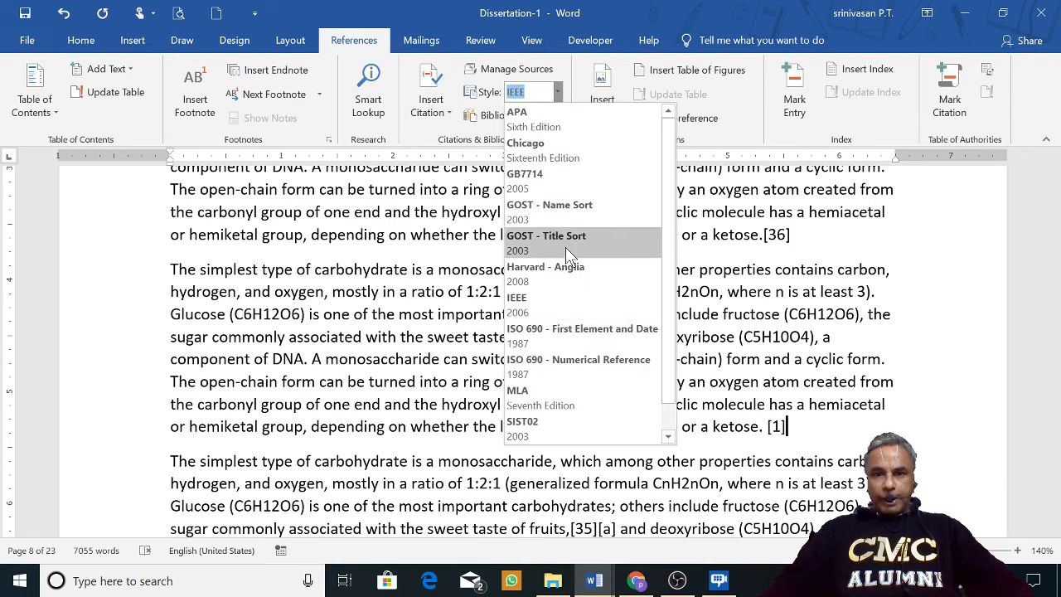
left_click(572, 213)
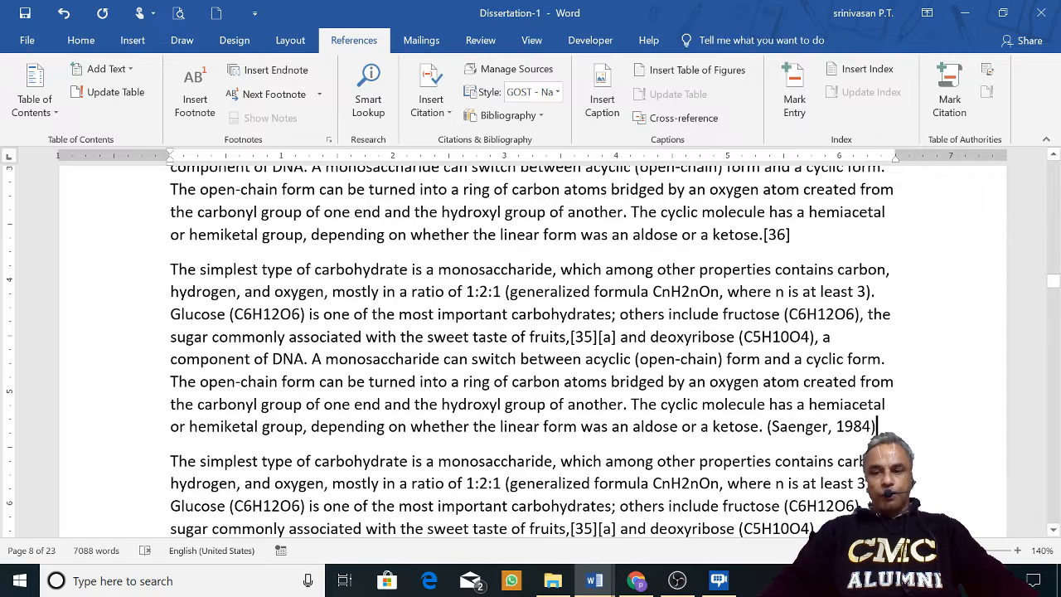
left_click(557, 92)
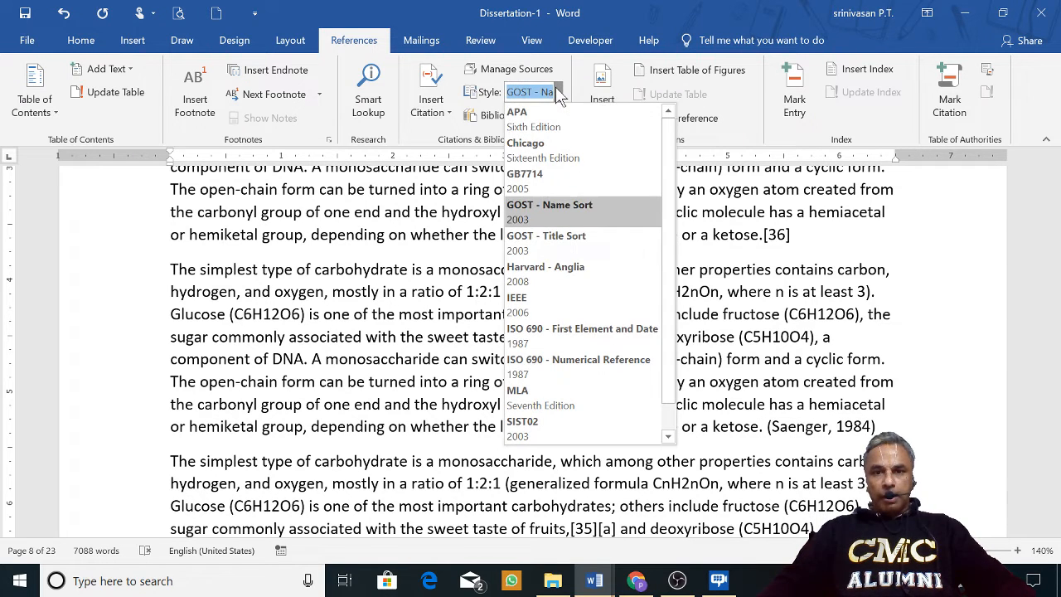
left_click(581, 242)
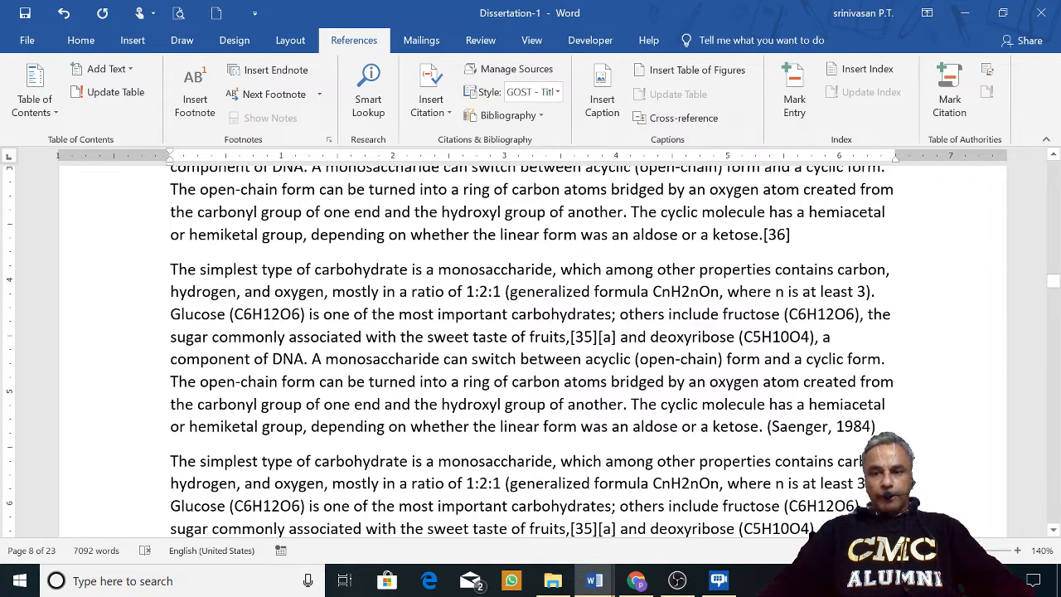
Try the citation style ISO 690 - First Element and Date and switch the document to IEEE
left_click(789, 426)
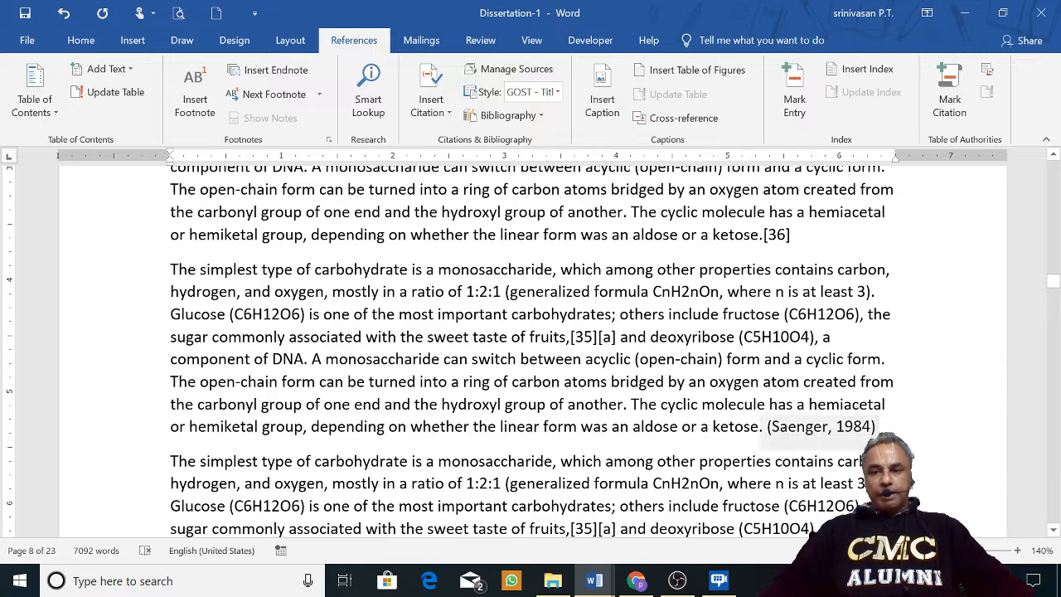
left_click(557, 92)
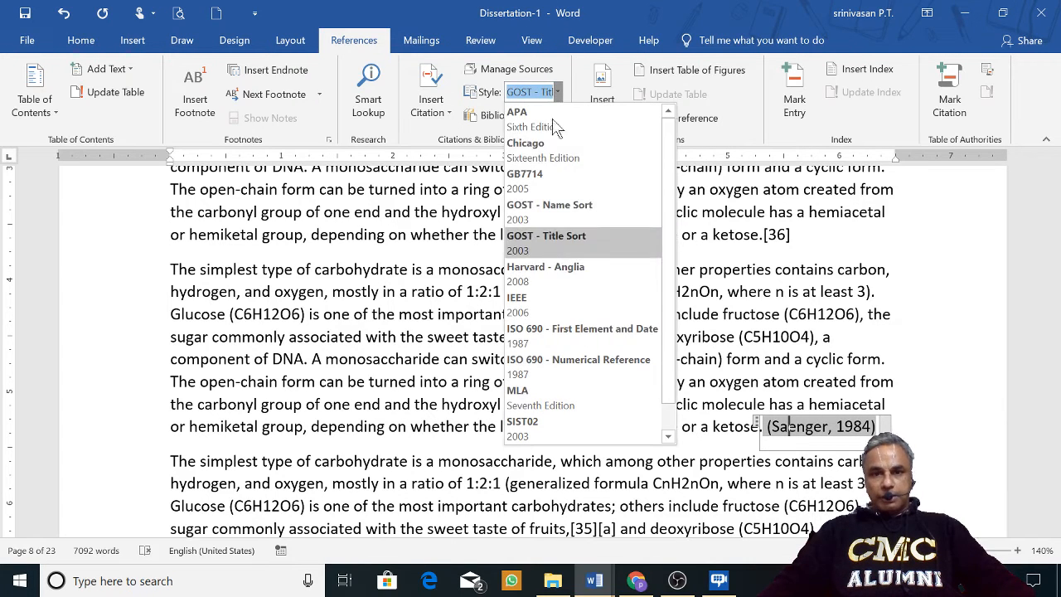
left_click(556, 331)
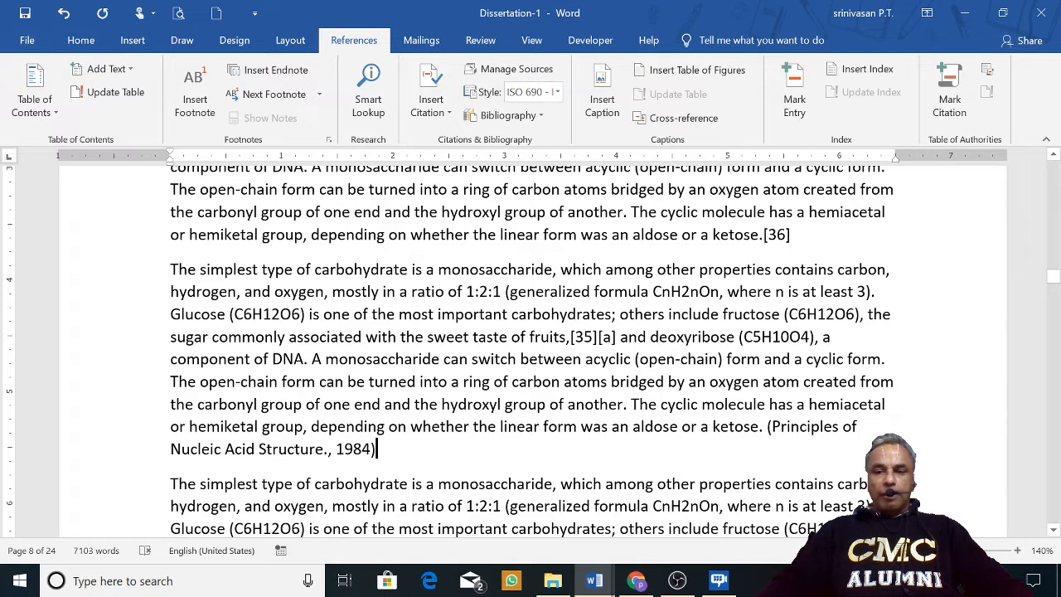
left_click(769, 427)
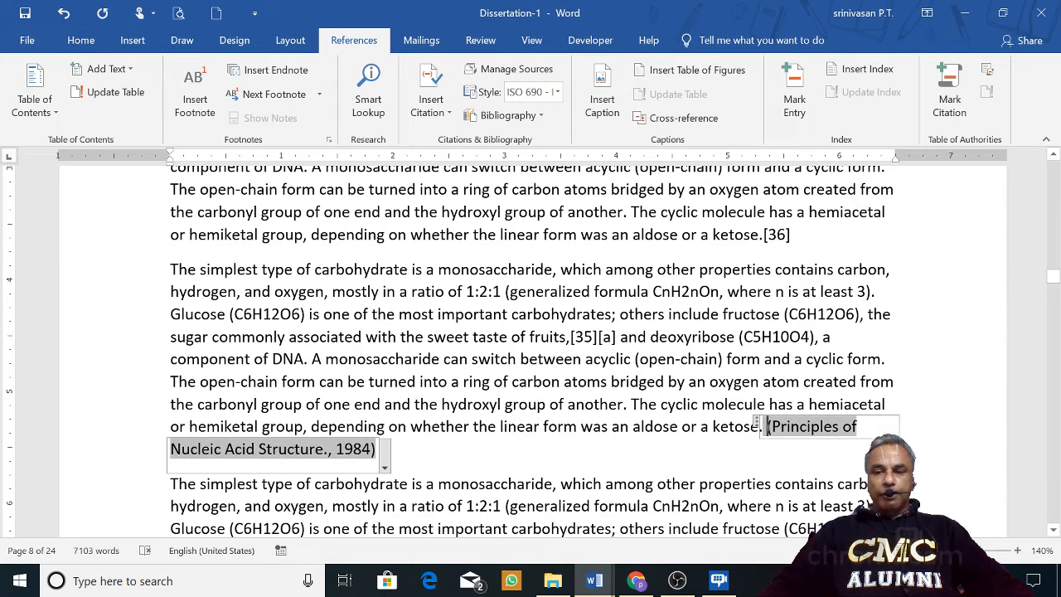
left_click(557, 92)
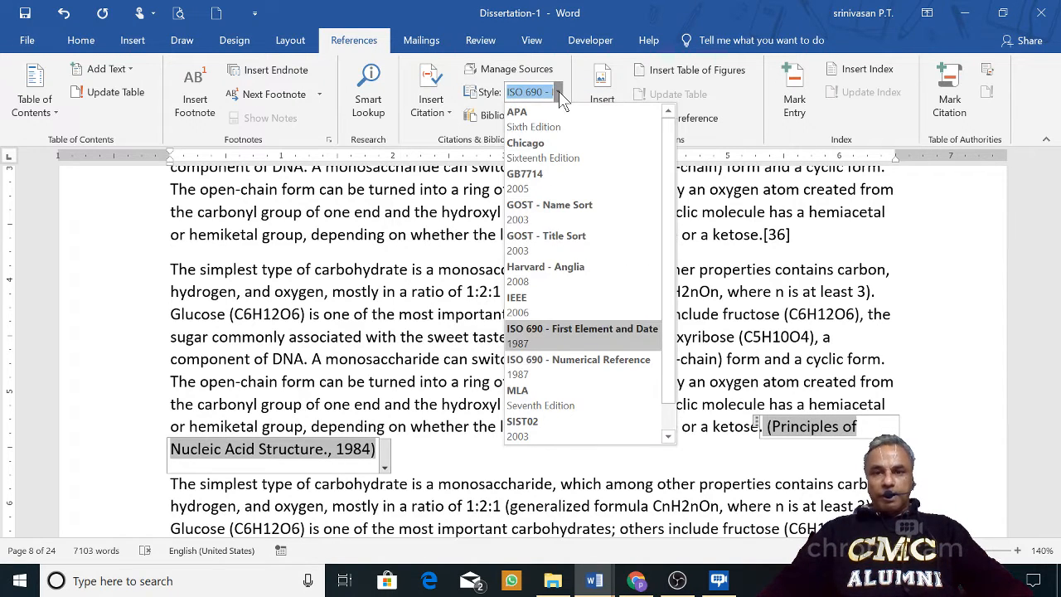
left_click(581, 302)
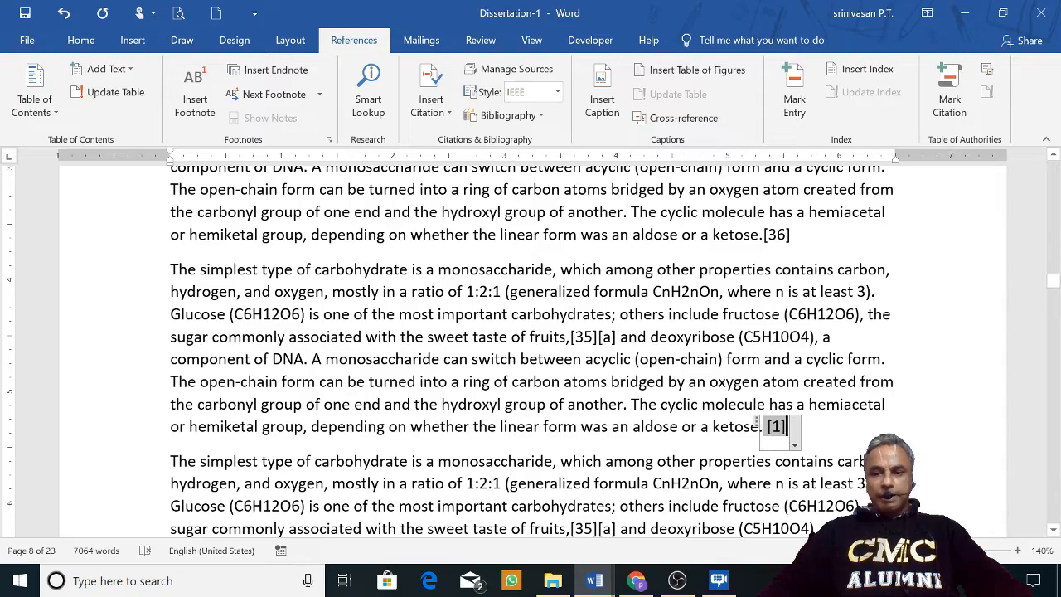
left_click(804, 426)
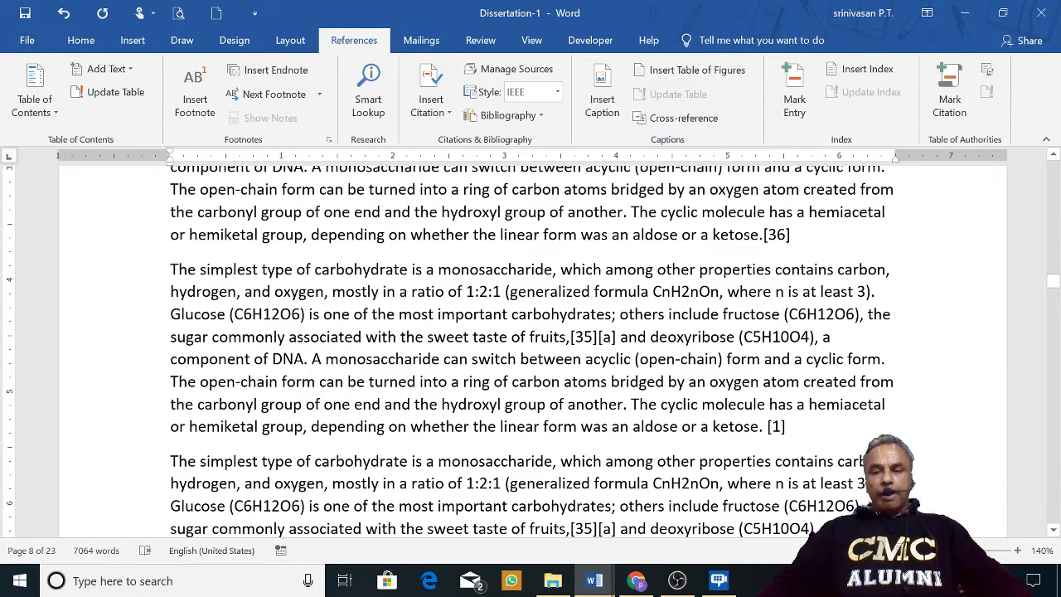
Copy the 2012 "Animal Physiology: From Genes to Organisms" entry up to "Cengage Learning." from the reference list, leaving out its ISBN
scroll(531, 348, "down", 3)
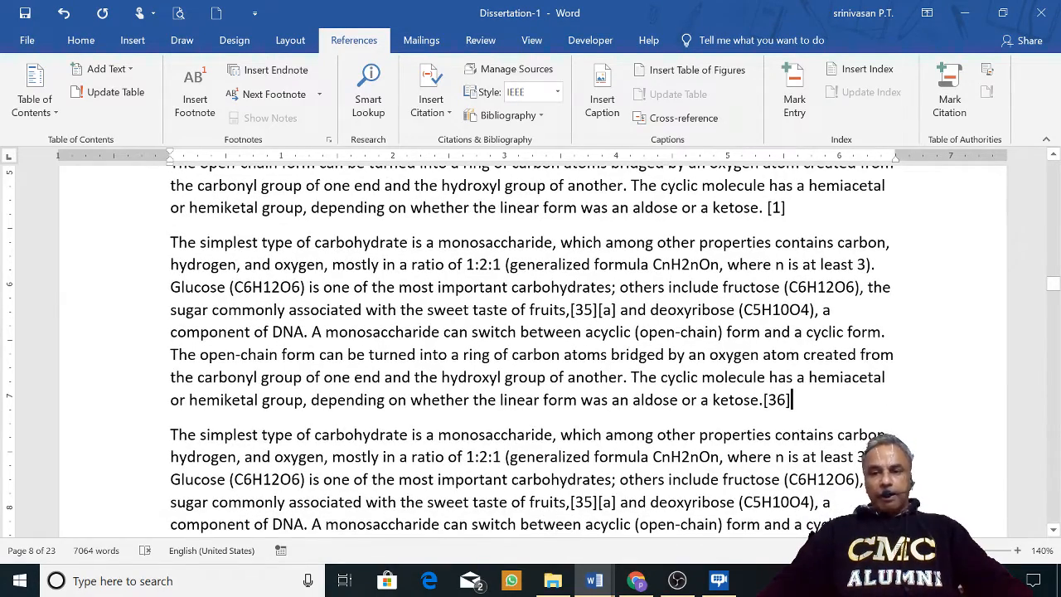
key("ctrl+End")
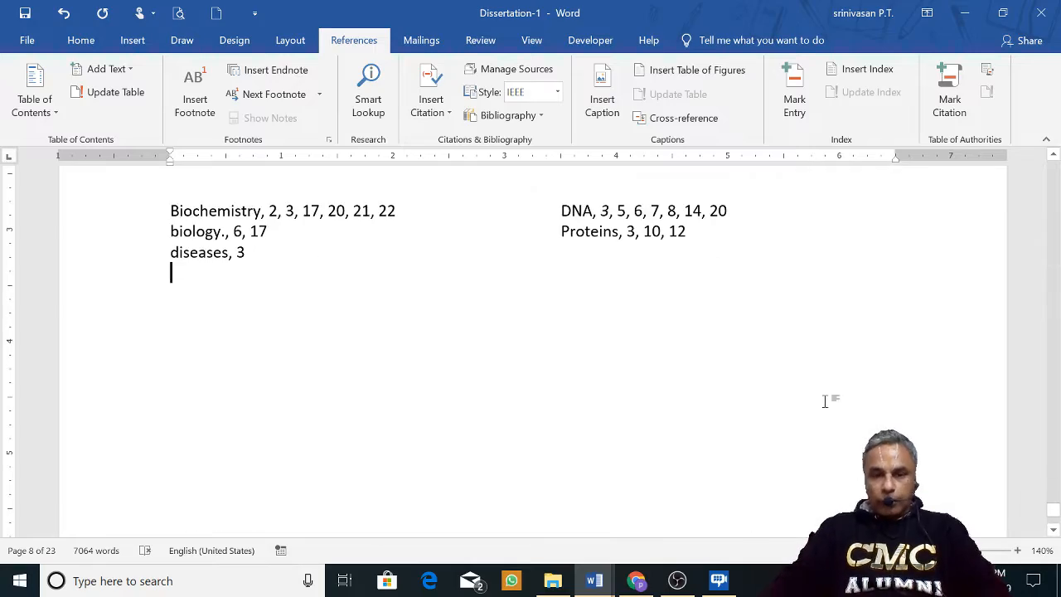
scroll(825, 403, "up", 15)
scroll(530, 351, "up", 1)
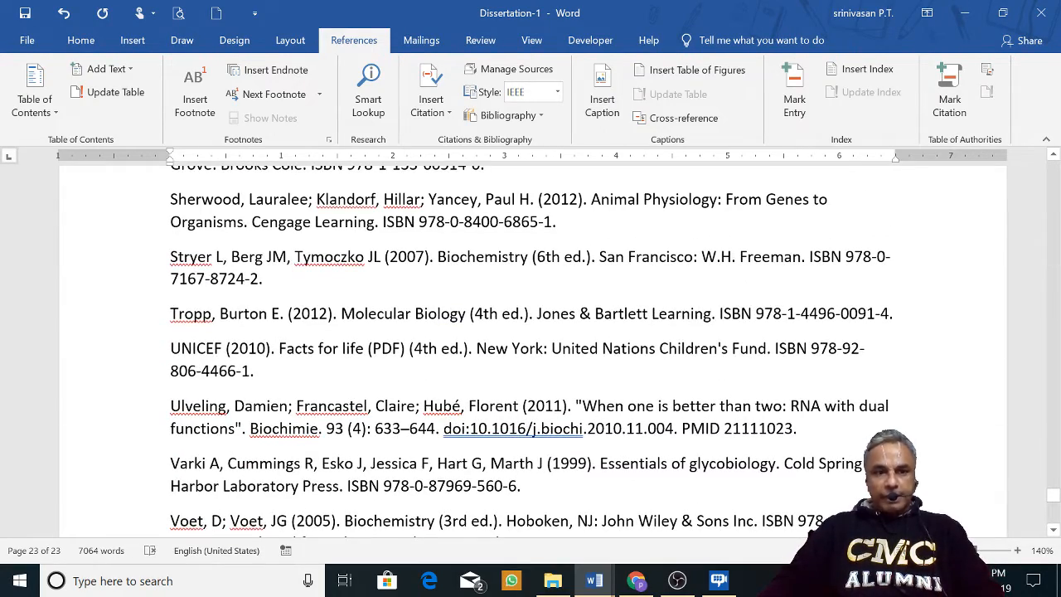
left_click_drag(170, 200, 383, 222)
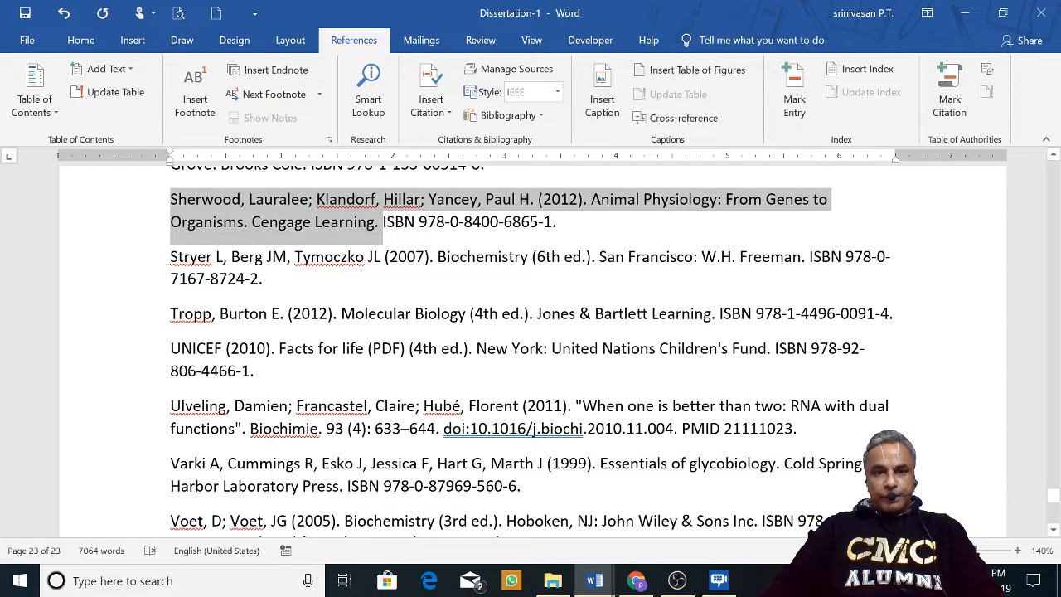
right_click(330, 217)
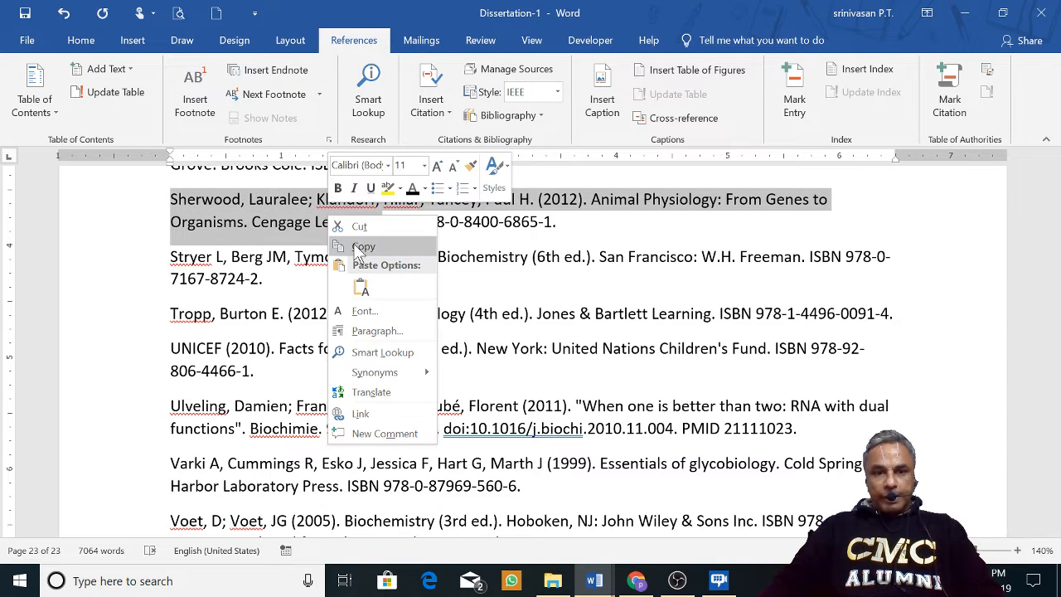
left_click(359, 247)
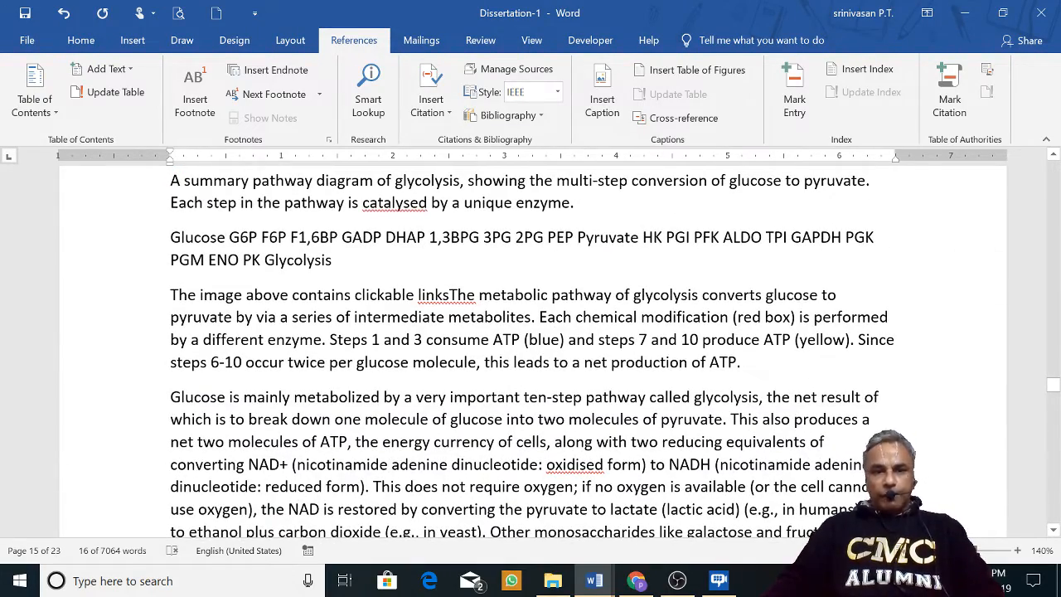
Delete the manual reference [52] at the end of the glycolysis paragraph just above the Aerobic heading
left_click(334, 261)
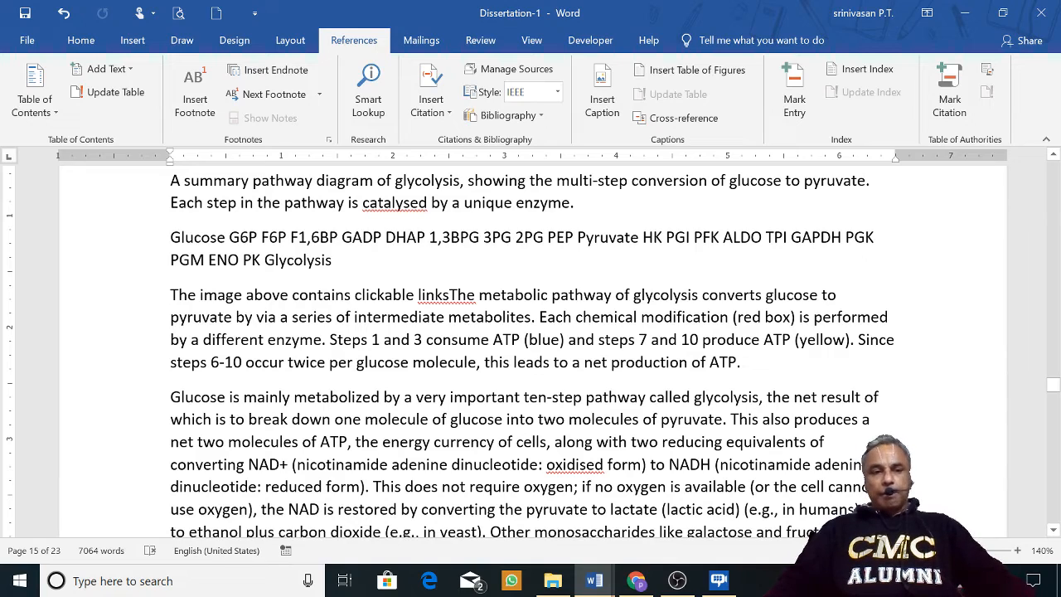
left_click_drag(170, 295, 417, 295)
scroll(530, 331, "down", 2)
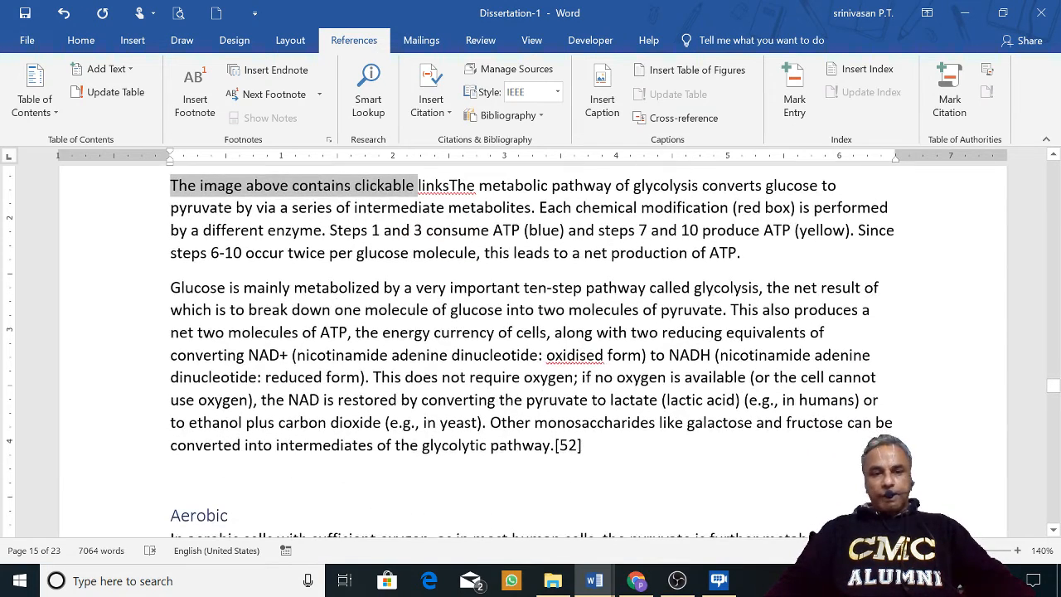
left_click_drag(171, 287, 590, 447)
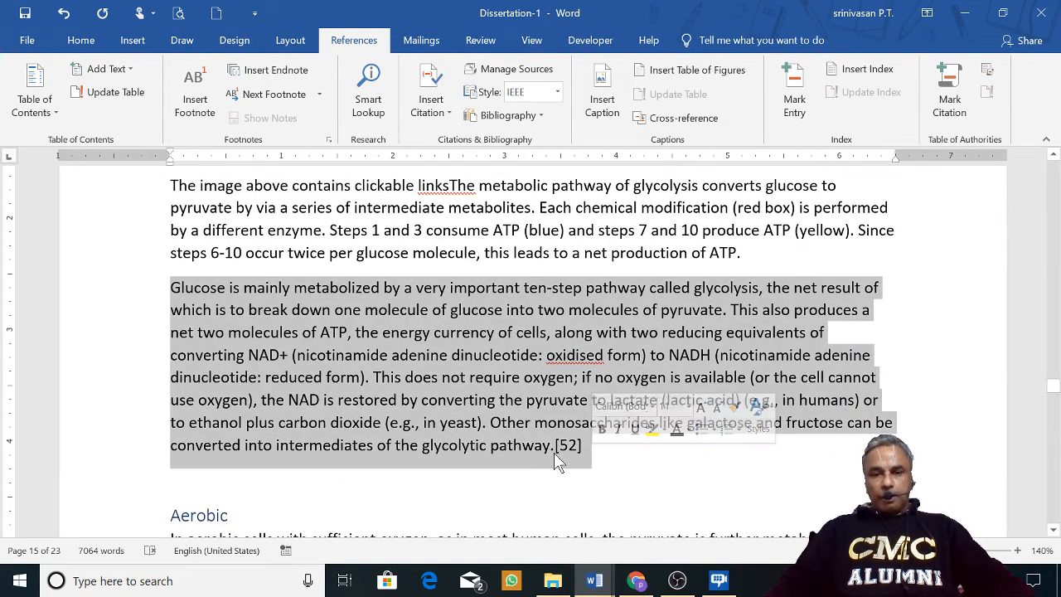
left_click(554, 451)
left_click(584, 448)
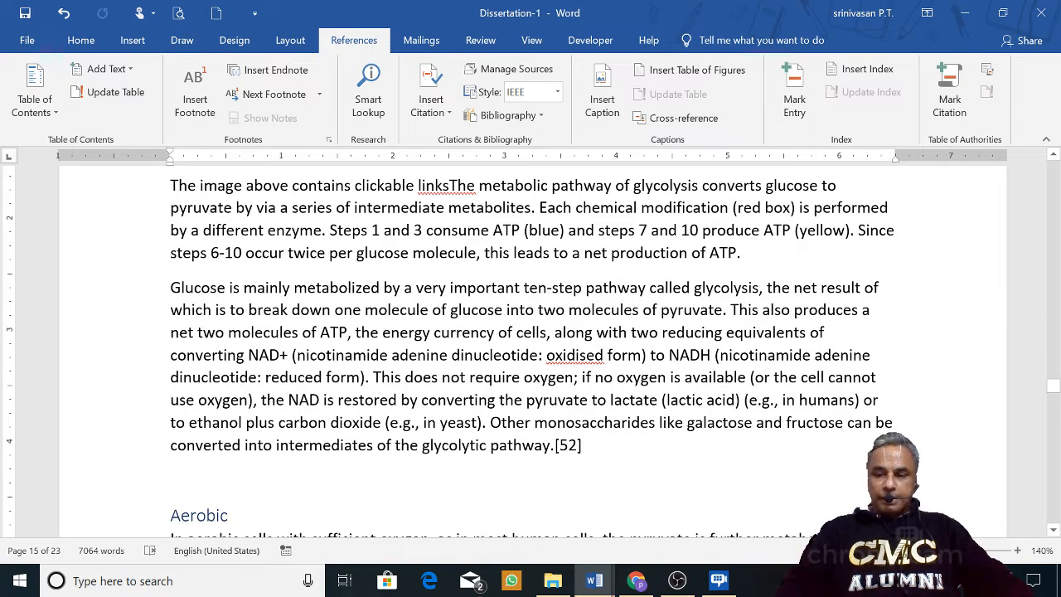
key("BackSpace")
key("BackSpace")
key("BackSpace")
key("BackSpace")
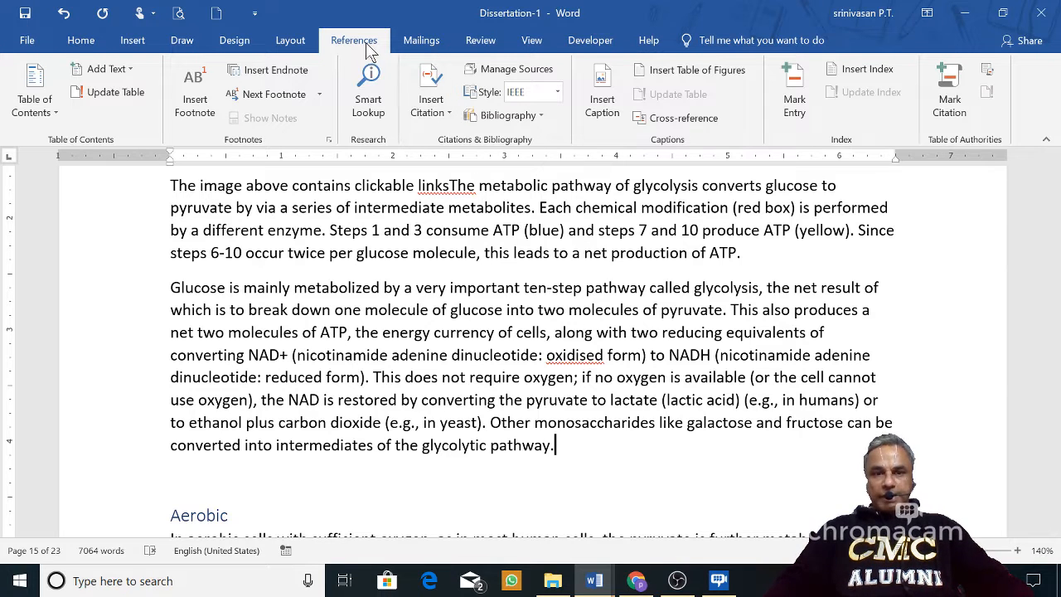
Start a new Journal Article source for a citation here, paste the copied reference into Author and keep only the authors' names
left_click(439, 114)
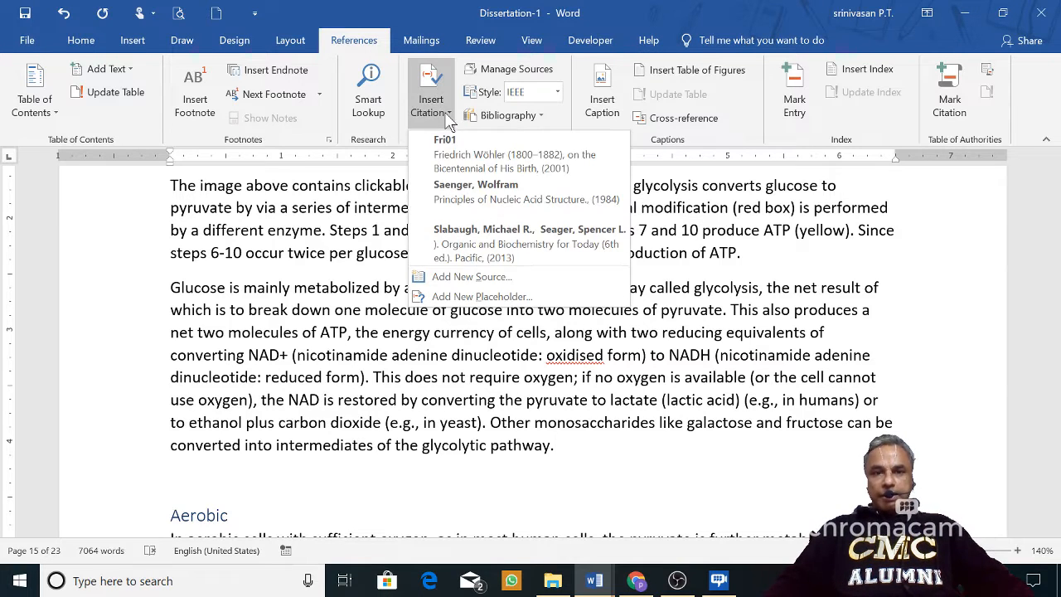
left_click(466, 278)
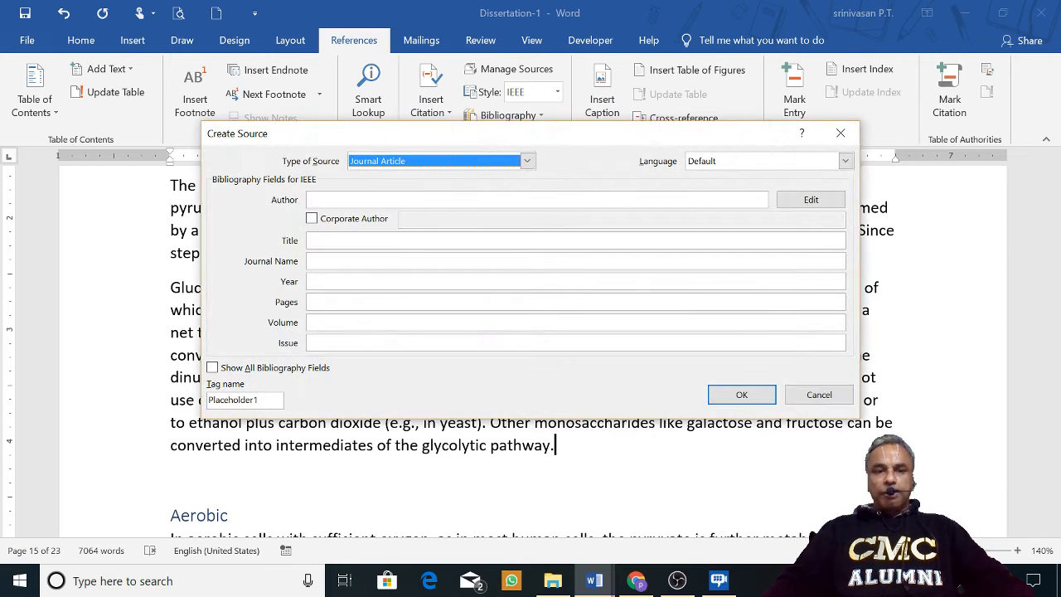
left_click(527, 161)
left_click(527, 162)
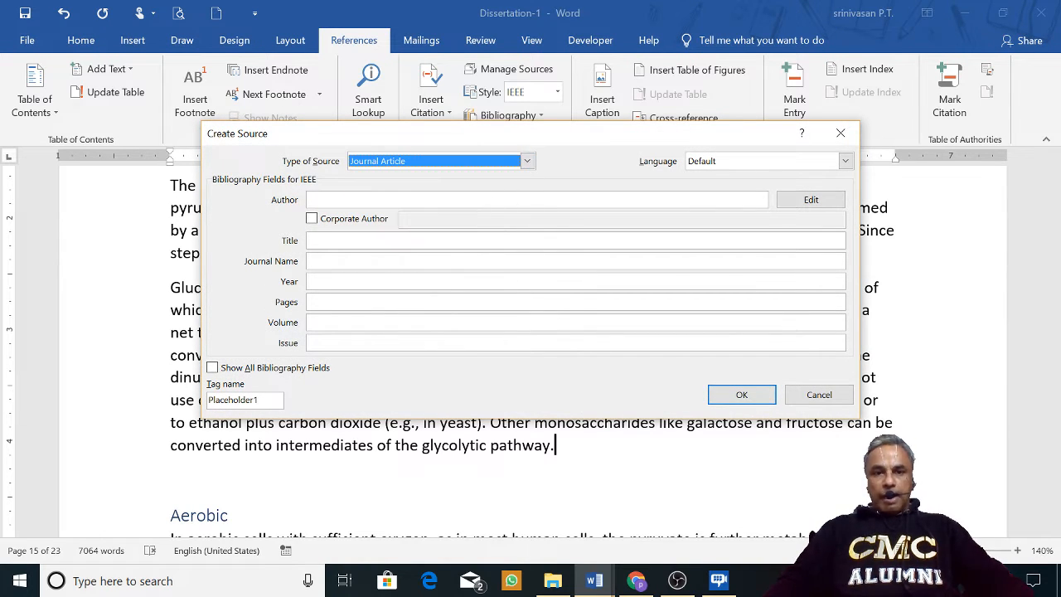
key("Tab")
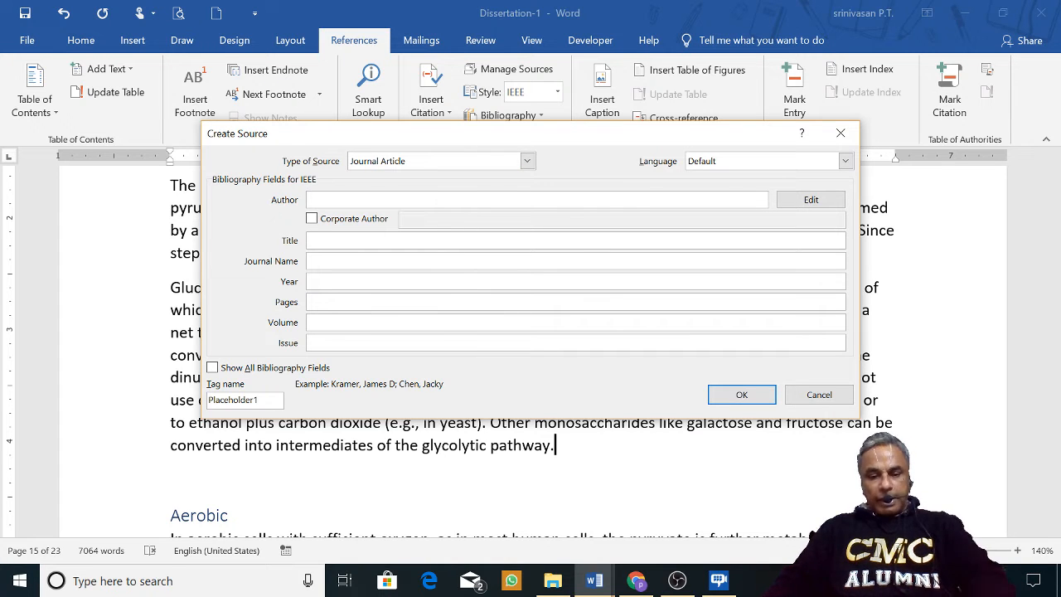
key("ctrl+v")
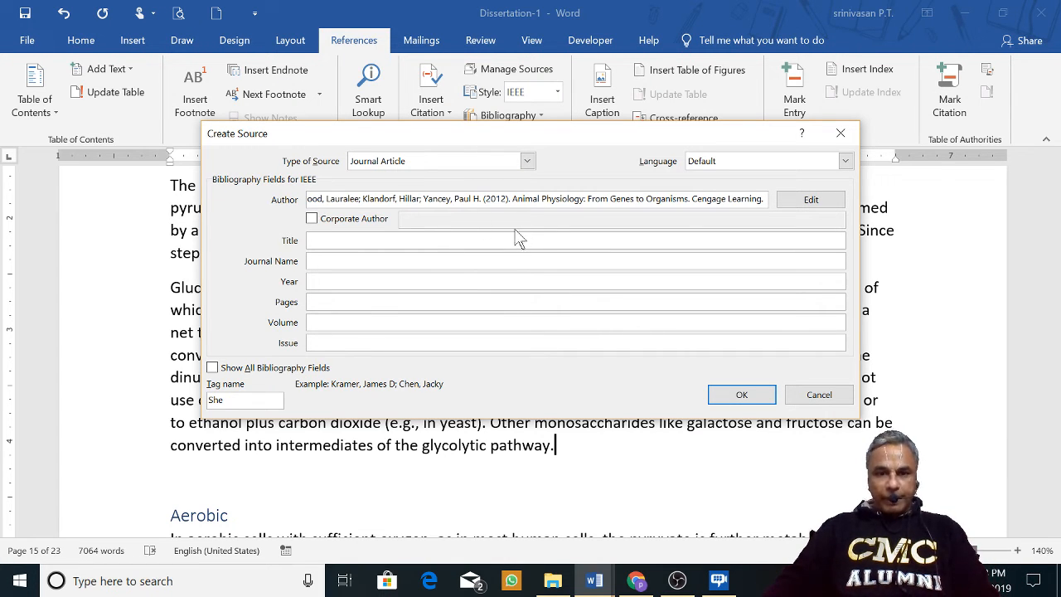
left_click_drag(483, 199, 765, 199)
key("Delete")
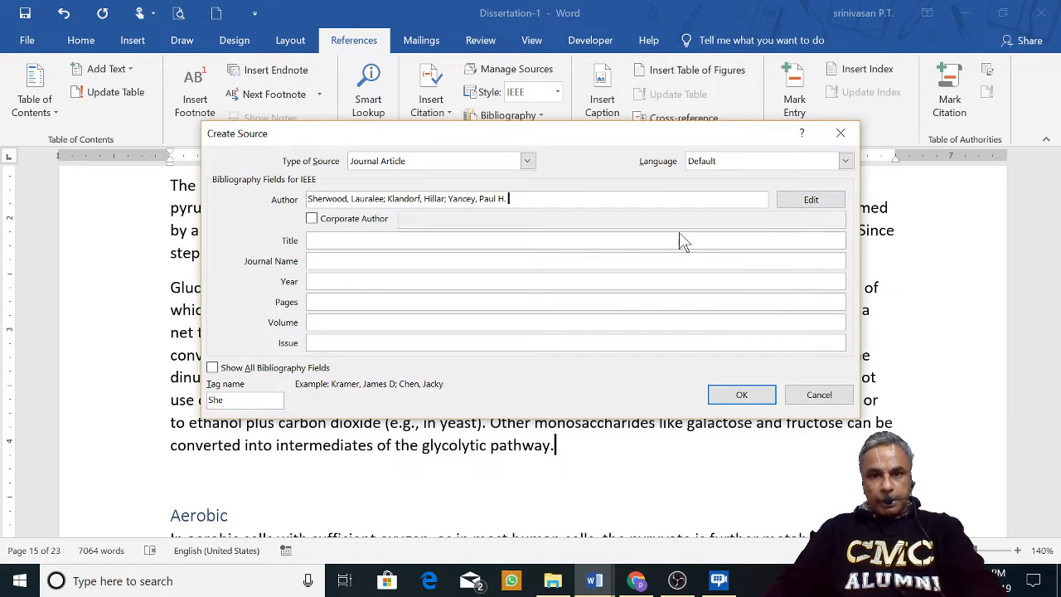
Put "Animal Physiology: From Genes to Organisms. Cengage Learning." in the source's Title and "(2012)." in Year
left_click(340, 240)
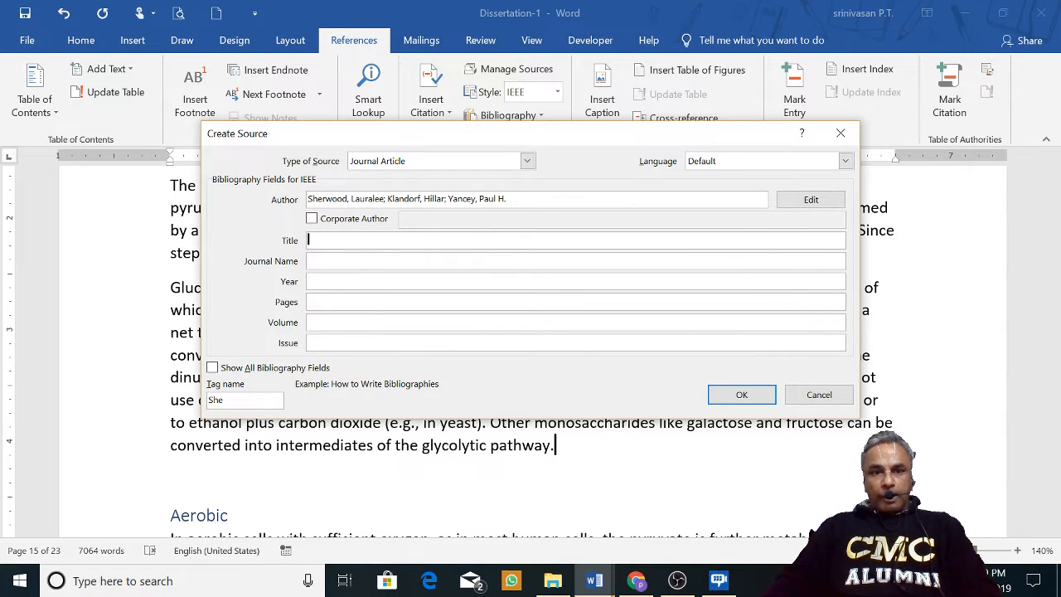
key("ctrl+v")
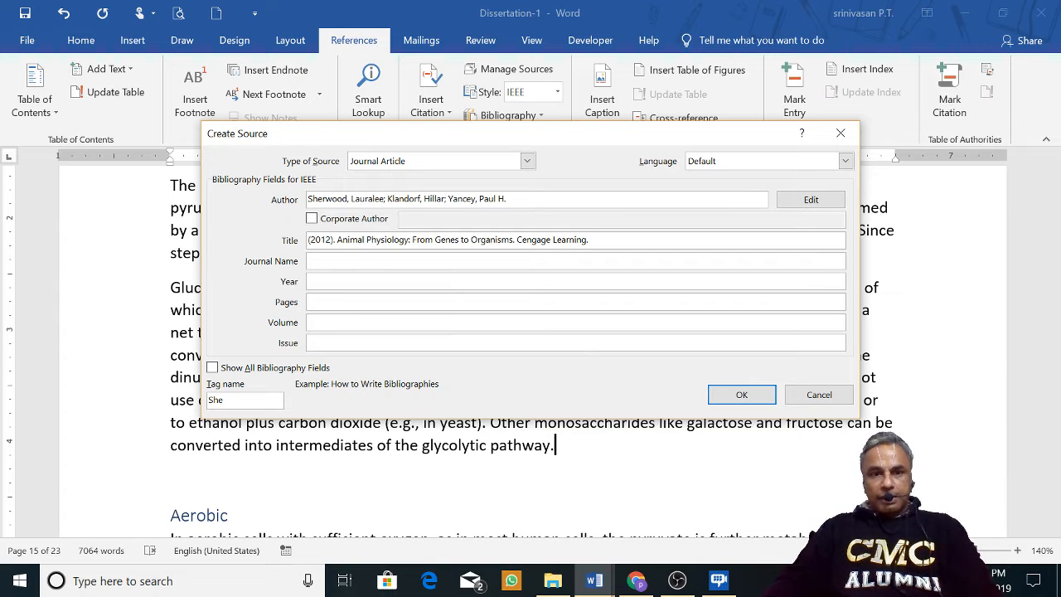
left_click_drag(337, 241, 286, 242)
key("Delete")
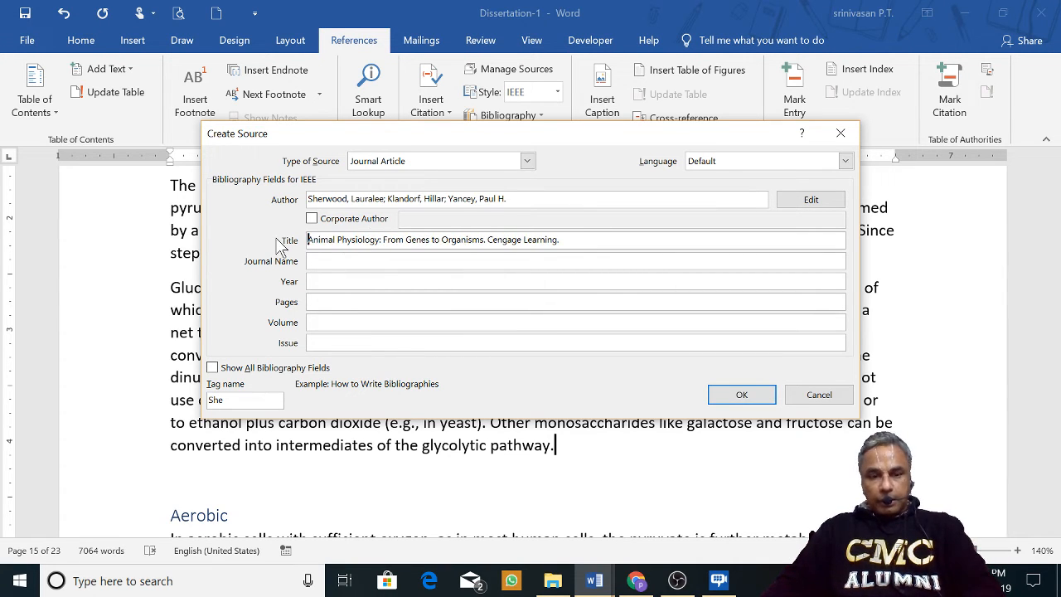
left_click(327, 281)
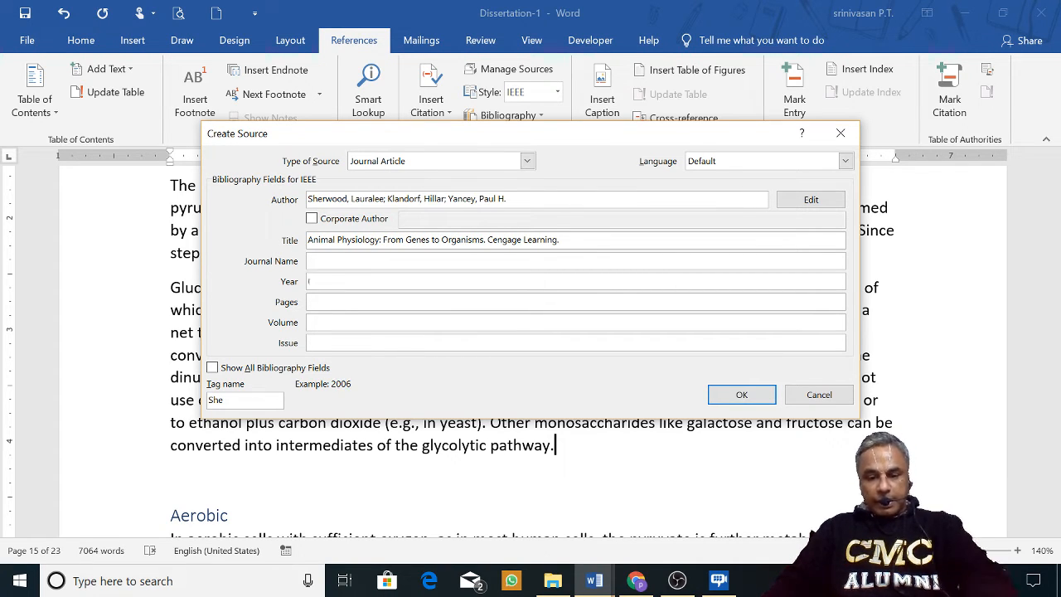
key("ctrl+v")
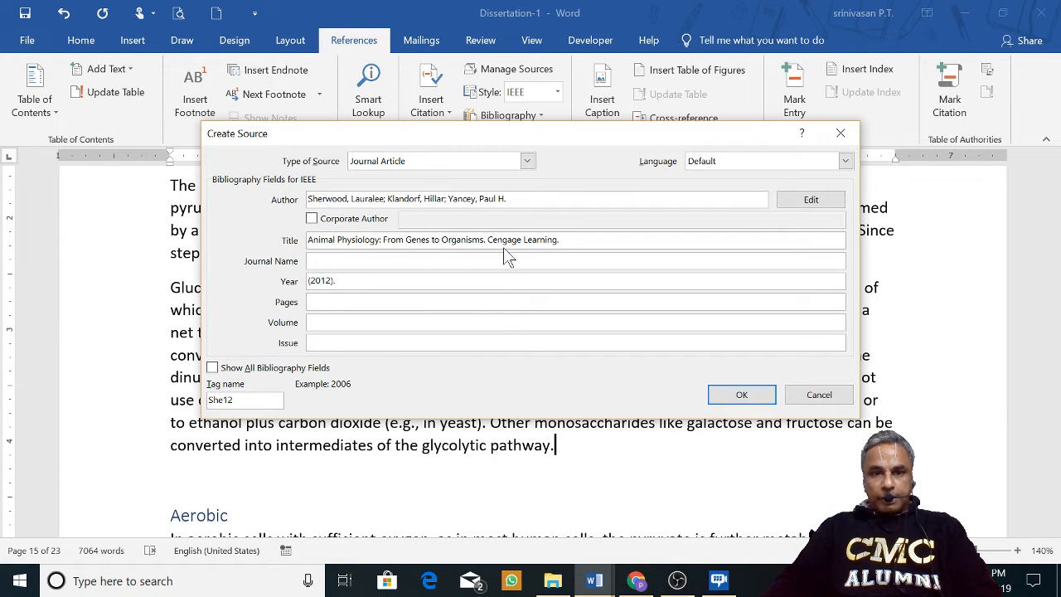
Show all bibliography fields and move "Cengage Learning." from Title to Publisher
left_click_drag(563, 241, 487, 240)
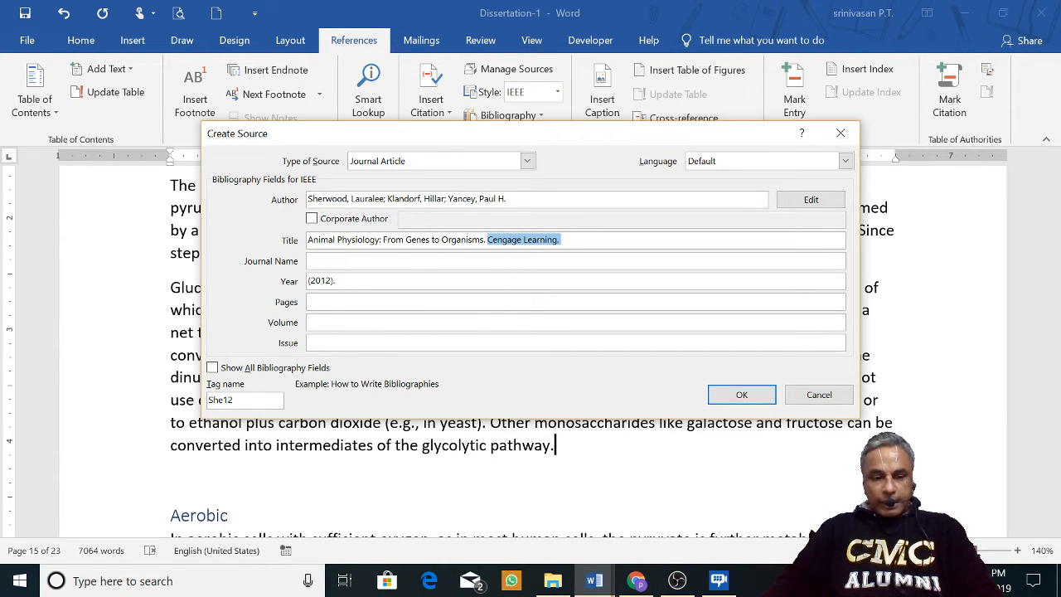
key("Delete")
left_click(212, 367)
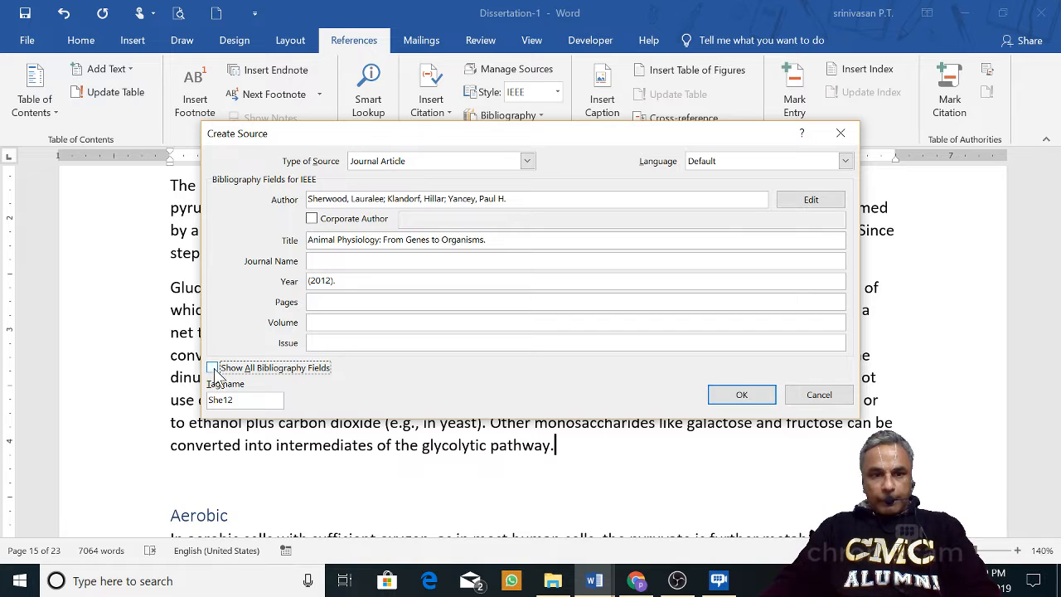
left_click(315, 404)
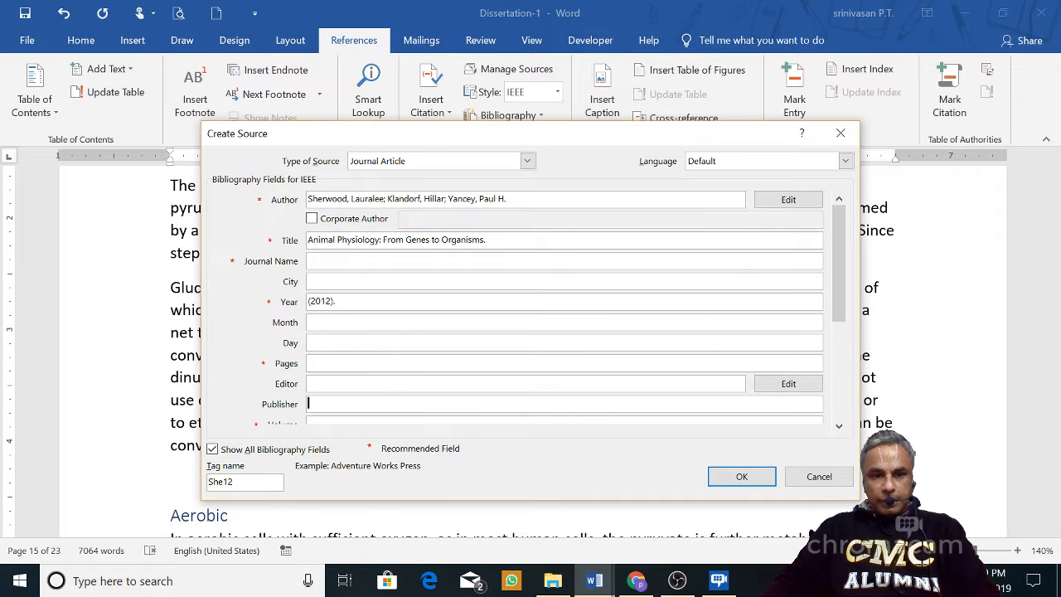
key("ctrl+v")
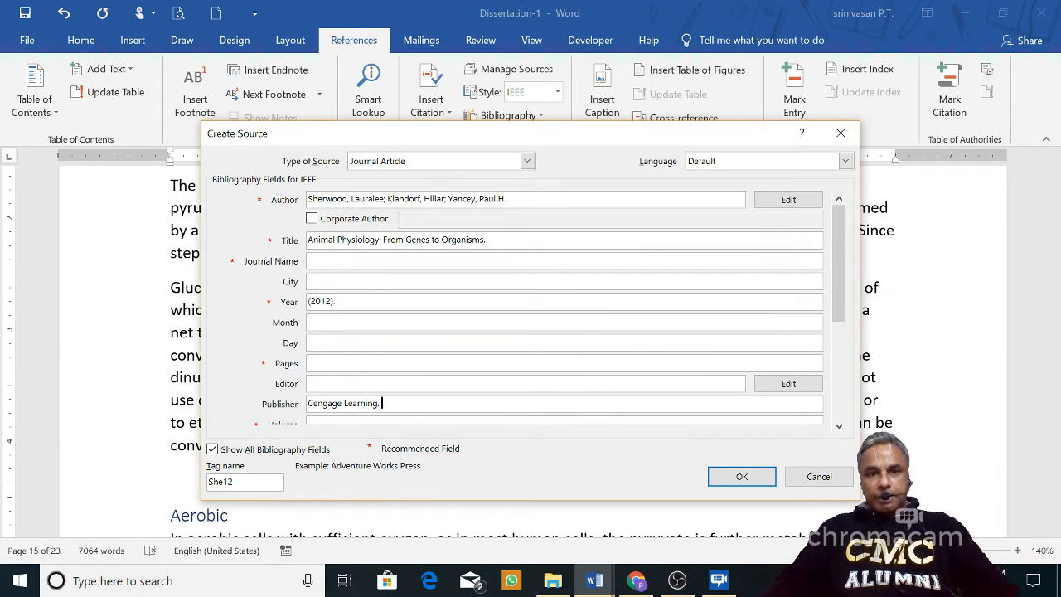
Strip the brackets and full stop from the new source's Year, leaving 2012, and insert its citation
left_click(338, 302)
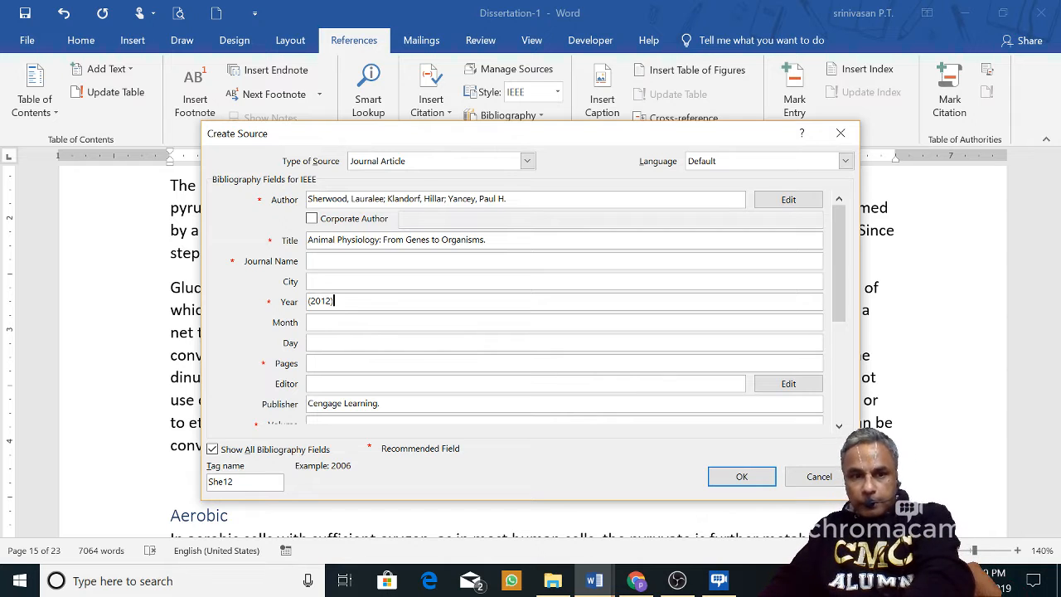
key("Left")
key("Left")
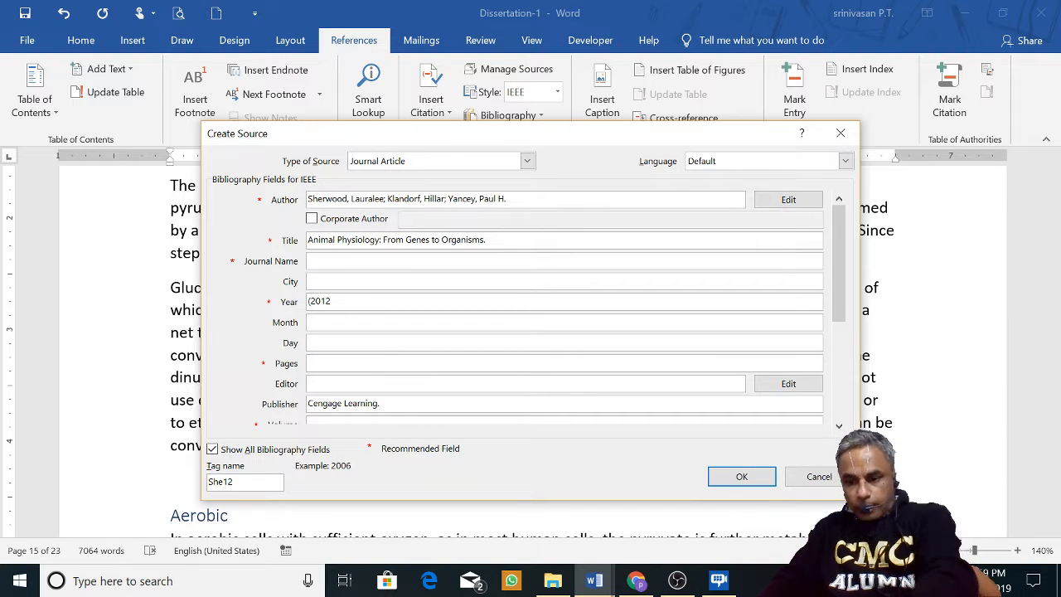
key("BackSpace")
left_click(742, 476)
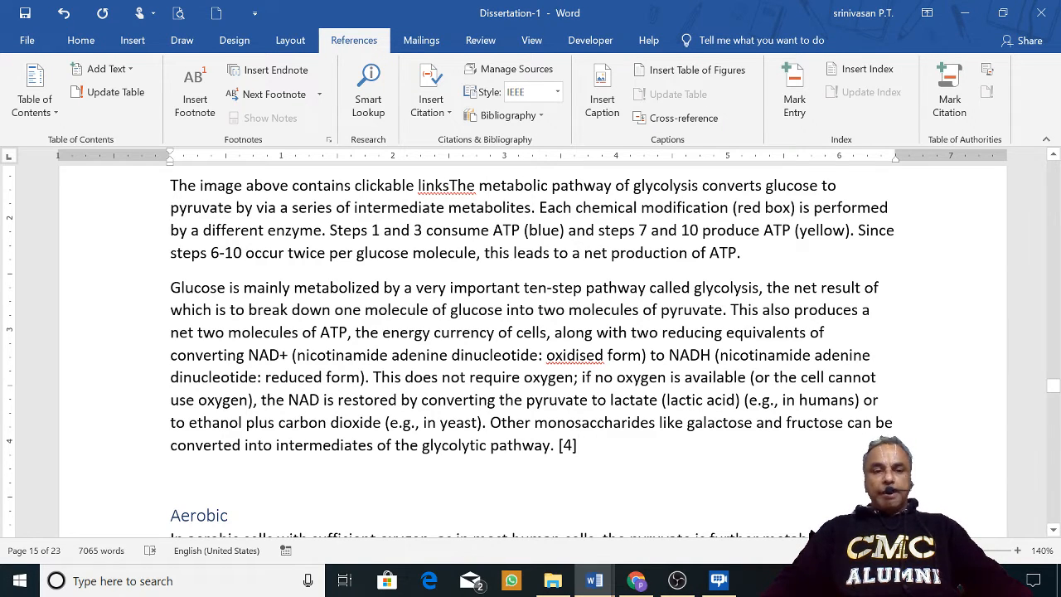
Cut the "Glucose is mainly metabolized" paragraph above the Aerobic heading and delete its leftover citation
left_click_drag(170, 288, 578, 445)
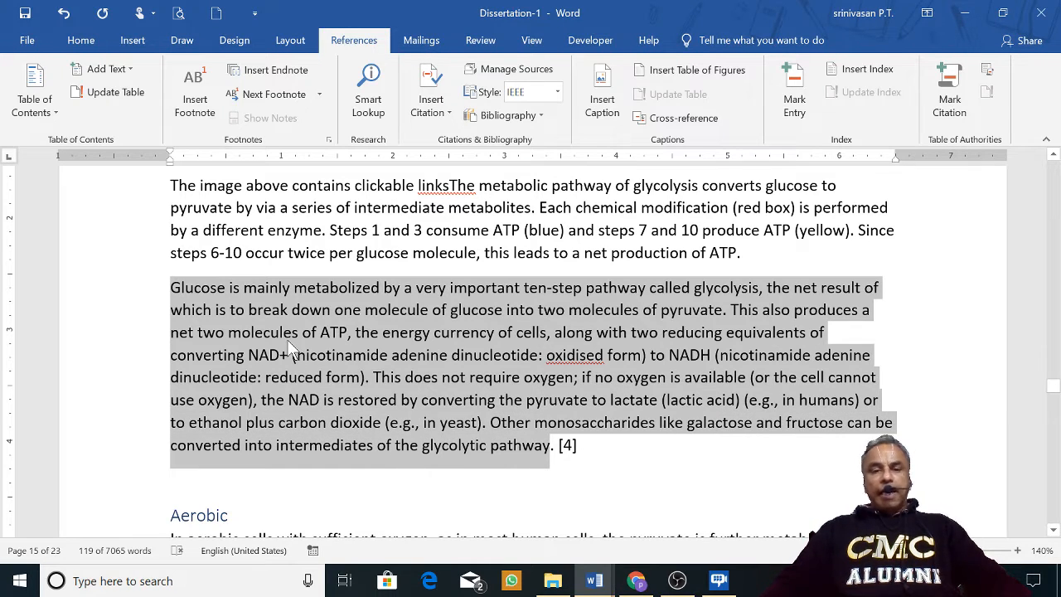
left_click(229, 309)
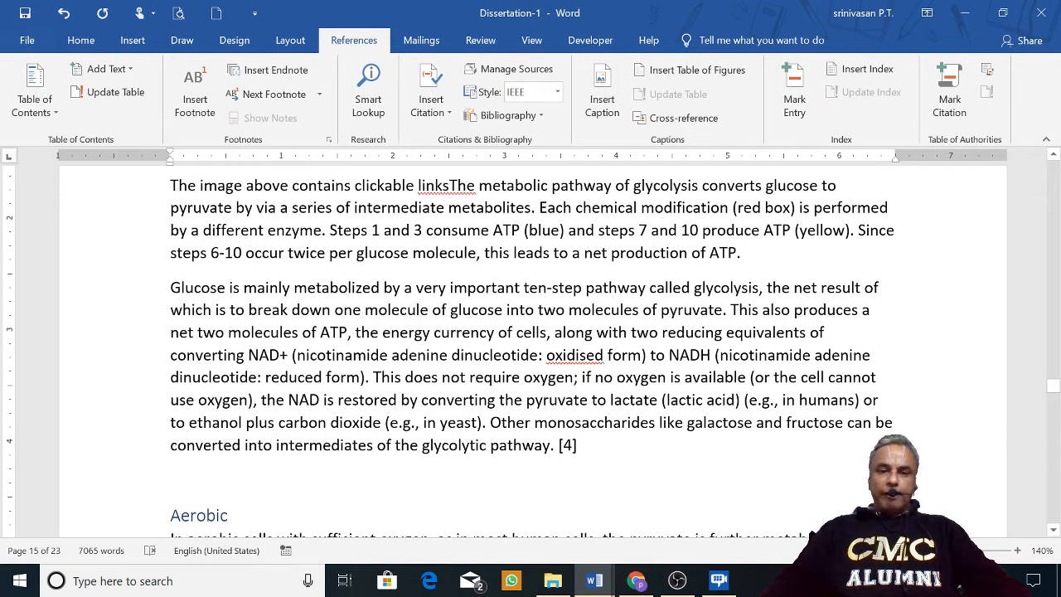
left_click_drag(170, 288, 554, 446)
key("ctrl+c")
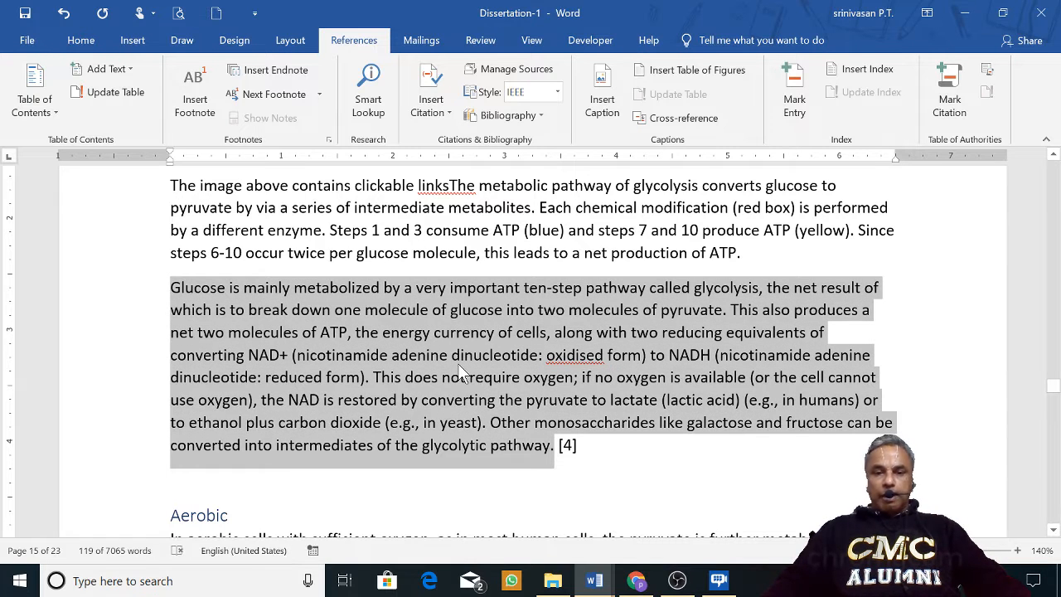
right_click(458, 363)
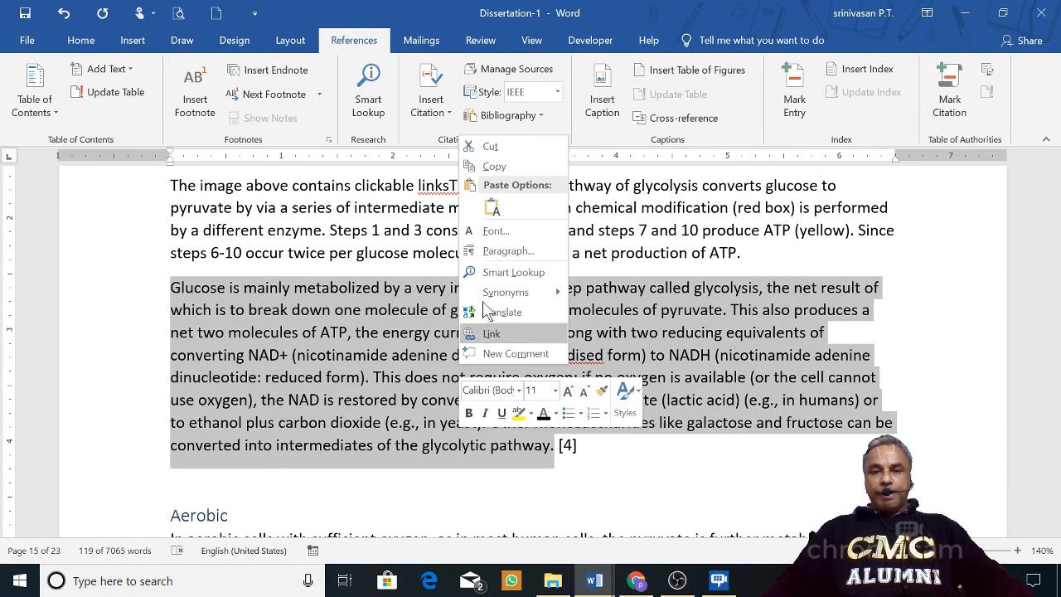
left_click(512, 150)
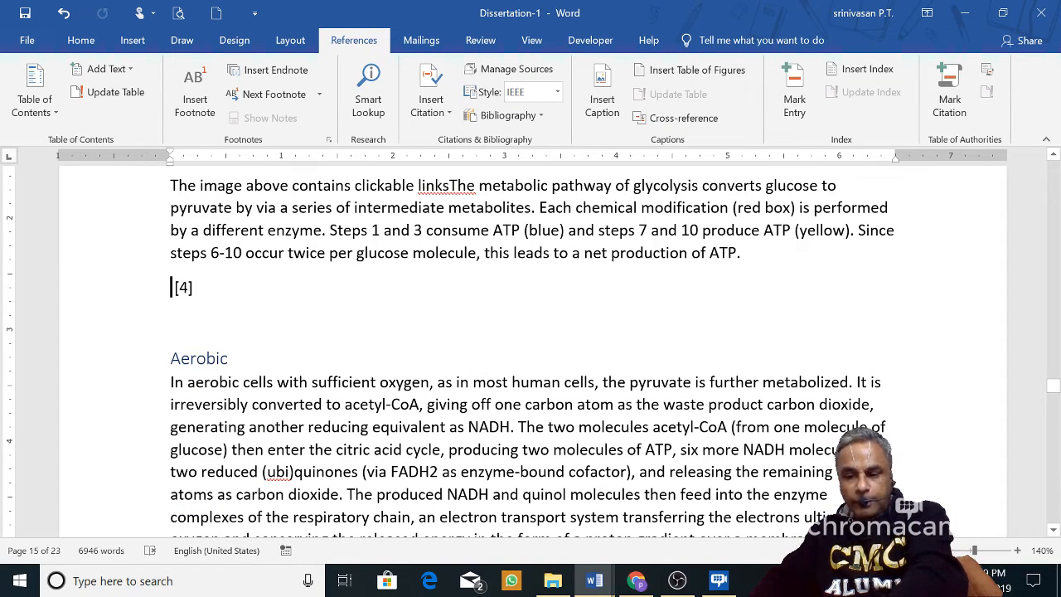
key("shift+End")
key("Delete")
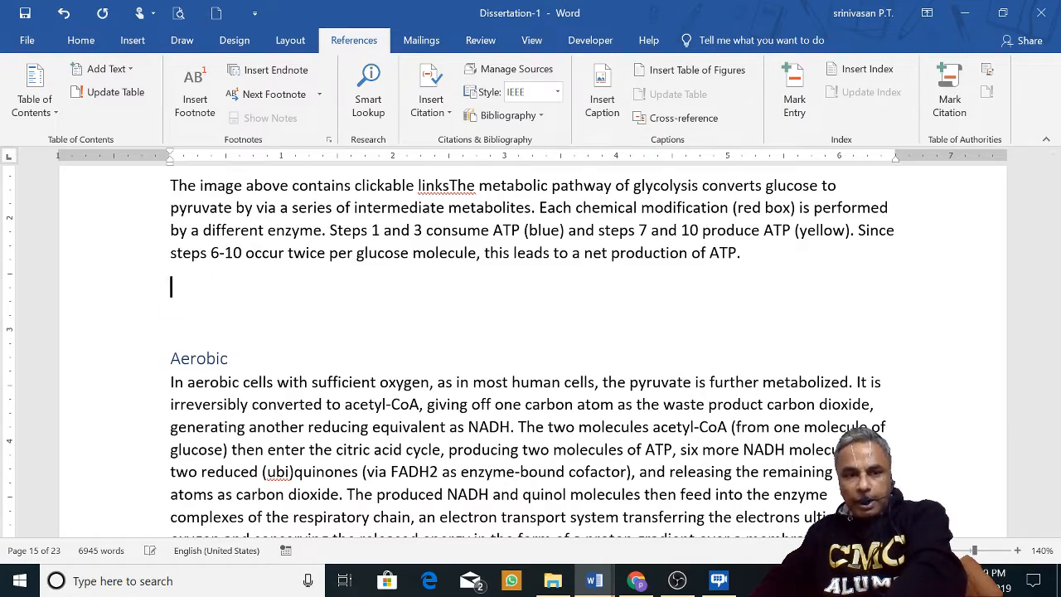
Paste the cut glycolysis paragraph into the blank line after the urea cycle paragraph on page 13
scroll(530, 348, "up", 20)
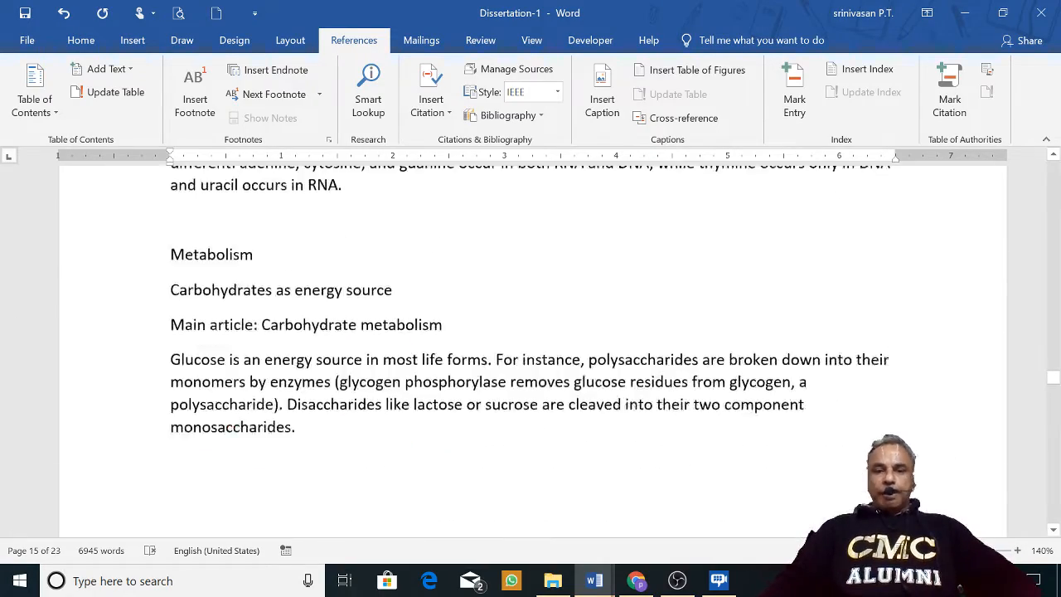
scroll(544, 343, "up", 15)
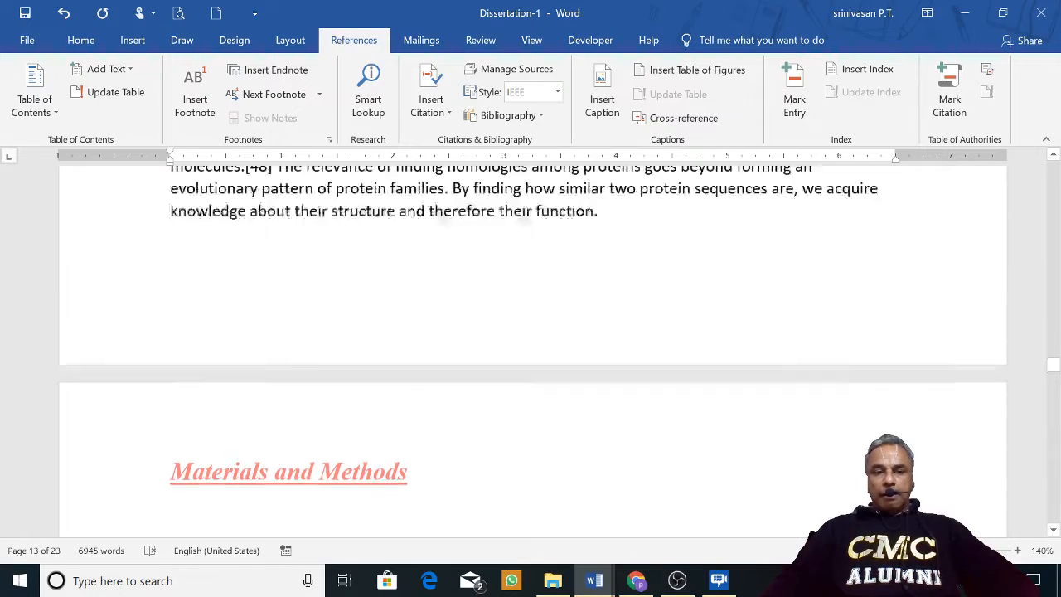
left_click(411, 292)
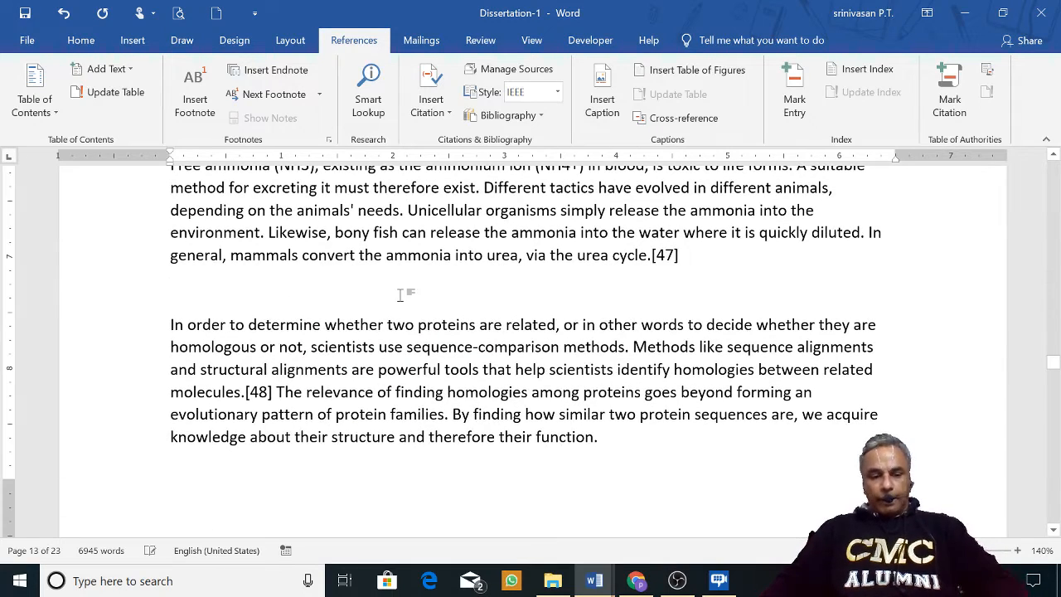
key("ctrl+v")
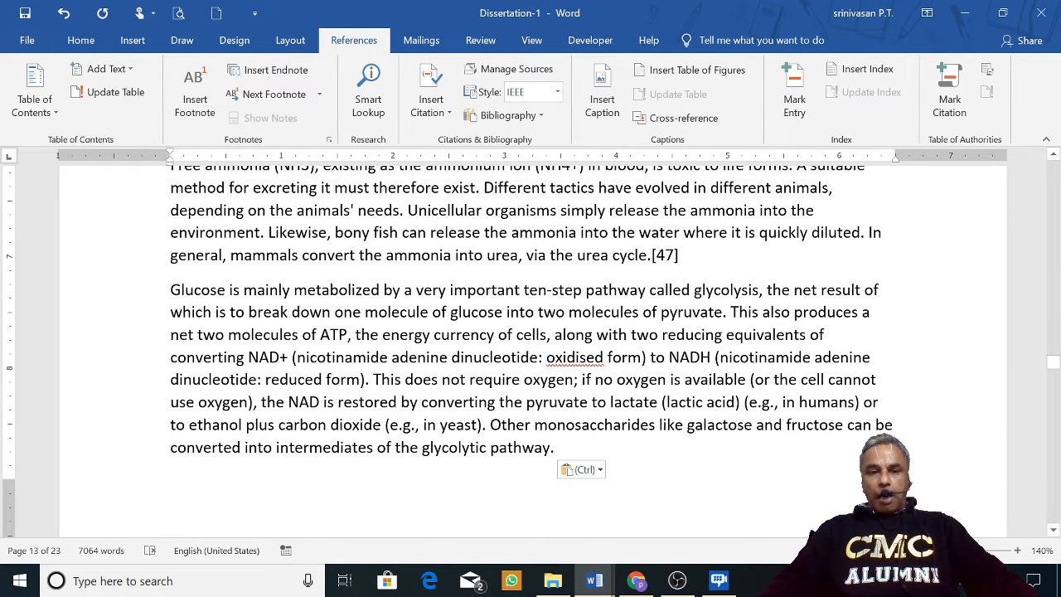
Cite the existing source "Animal Physiology: From Genes to Organisms" (2012) at the end of the relocated glycolysis paragraph
left_click(542, 115)
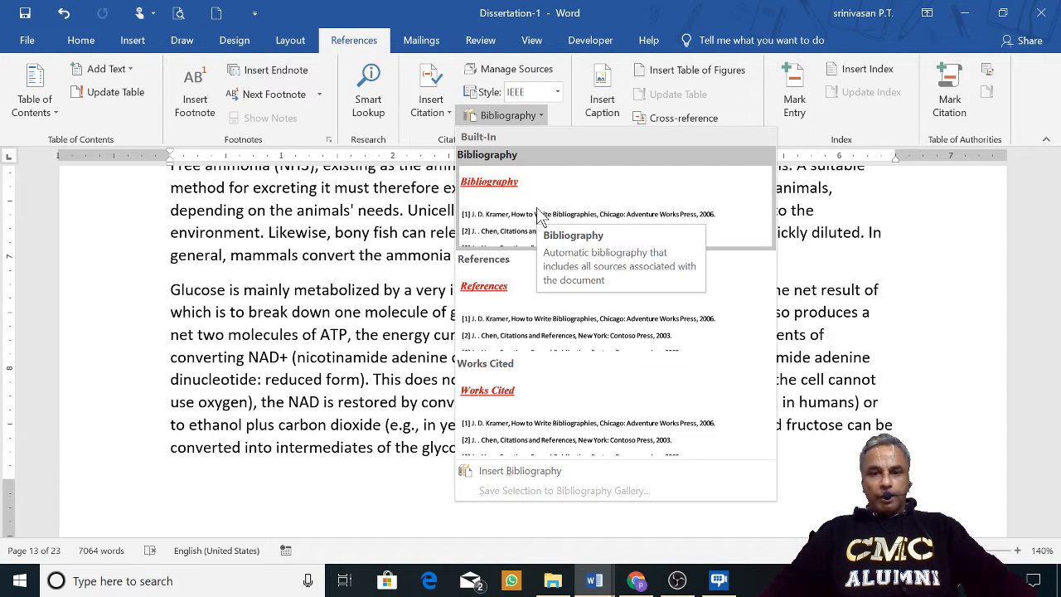
left_click(437, 122)
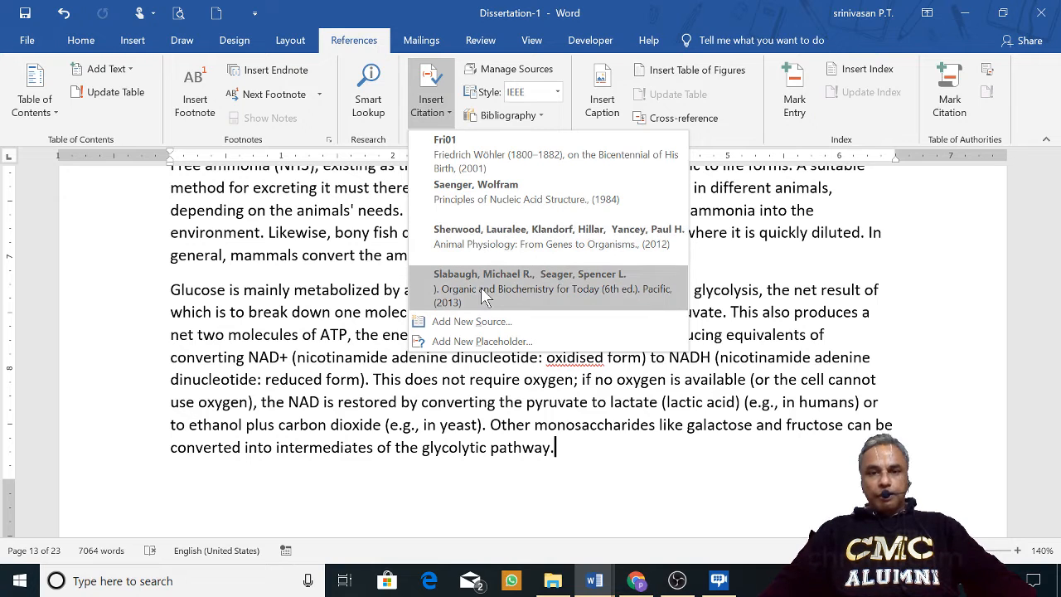
left_click(495, 245)
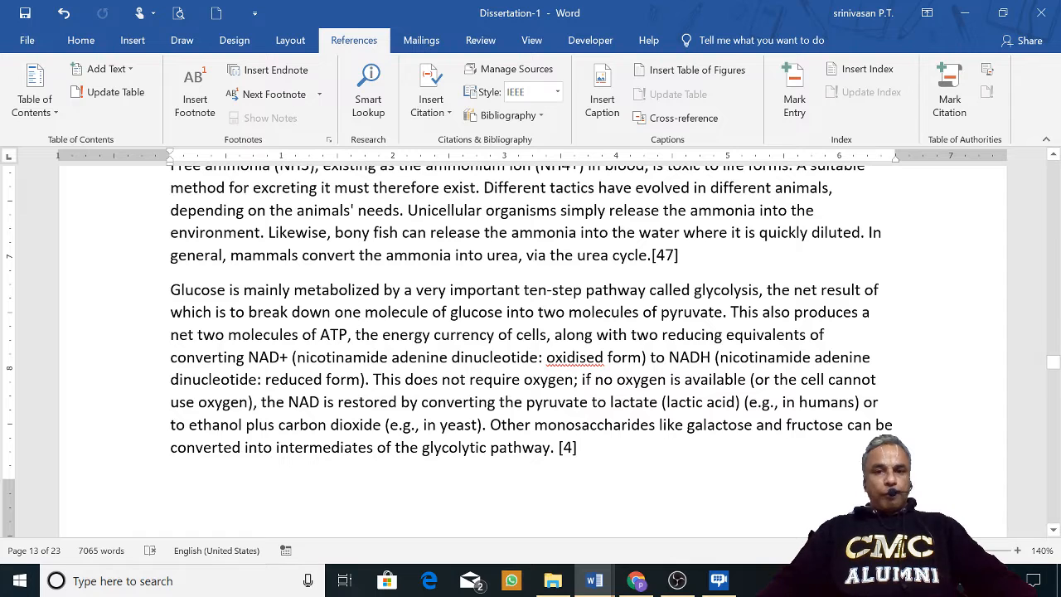
left_click(447, 113)
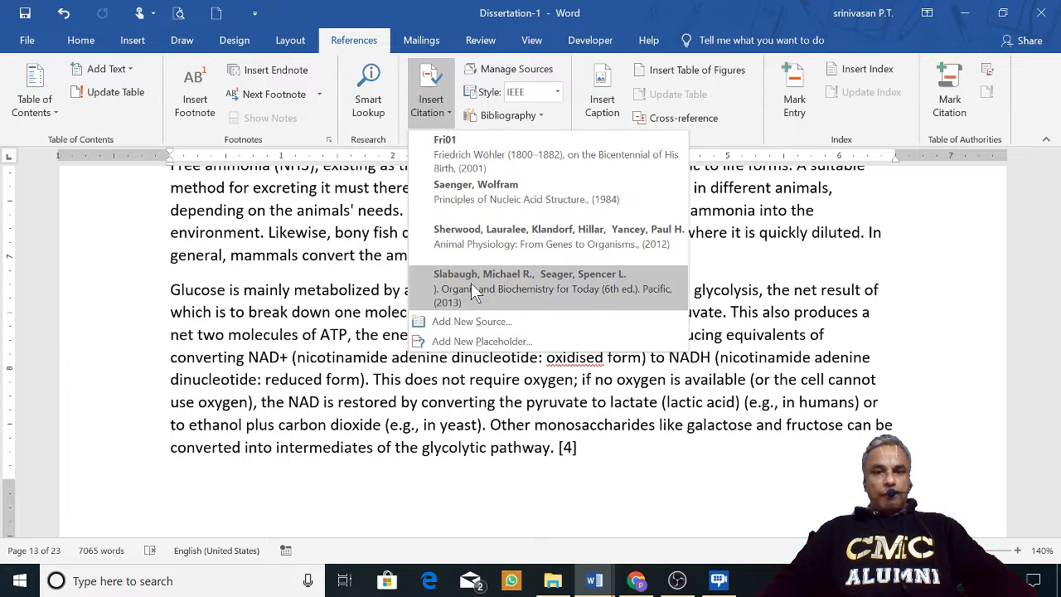
left_click(620, 468)
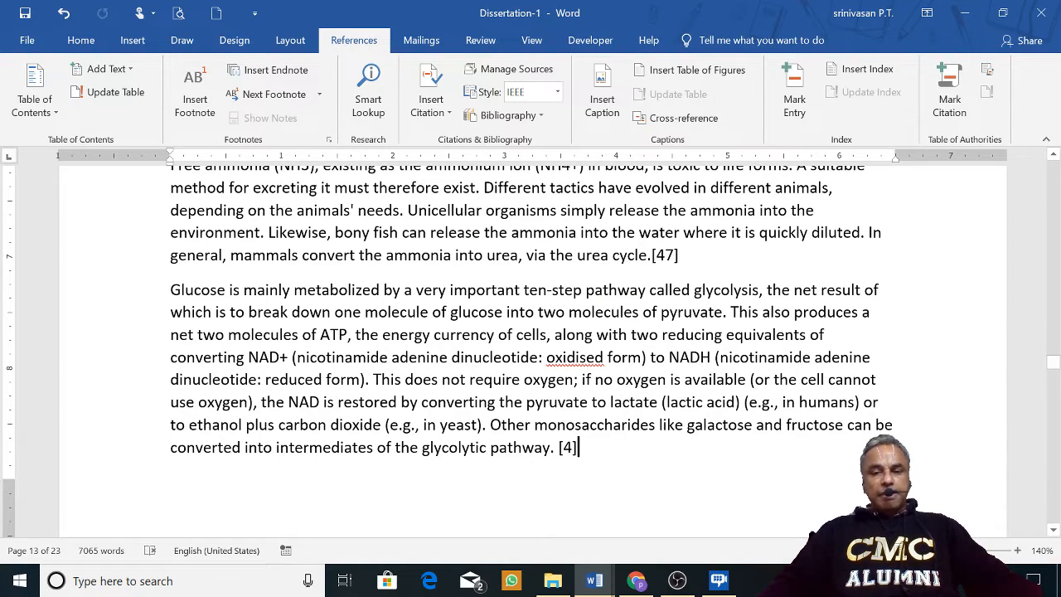
Cite the existing source "Organic and Biochemistry for Today (6th ed.)" (2013) at the end of the protein comparison paragraph above Nucleic acids
scroll(530, 348, "down", 7)
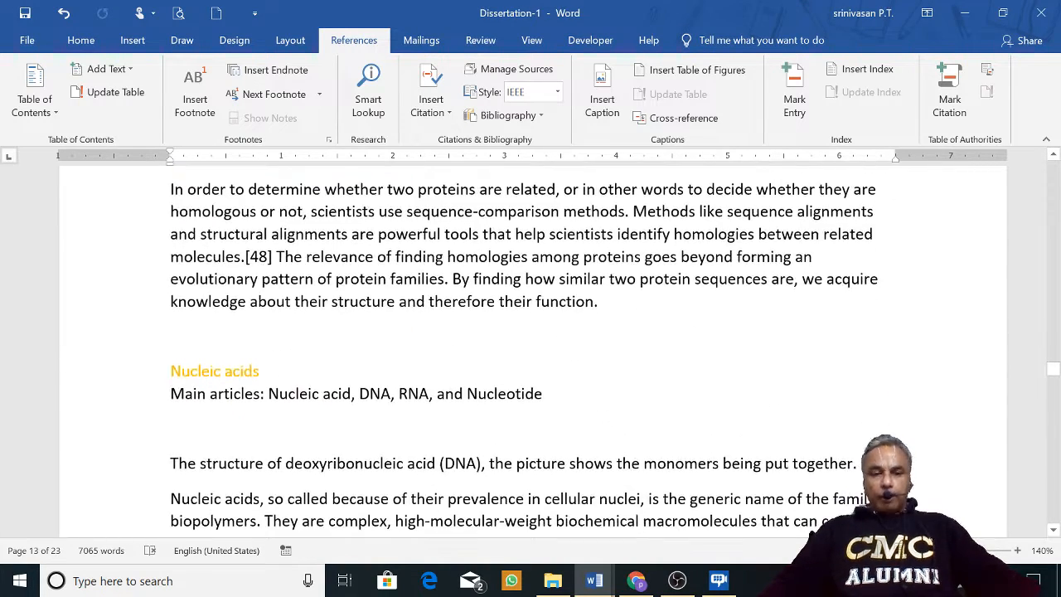
left_click(599, 302)
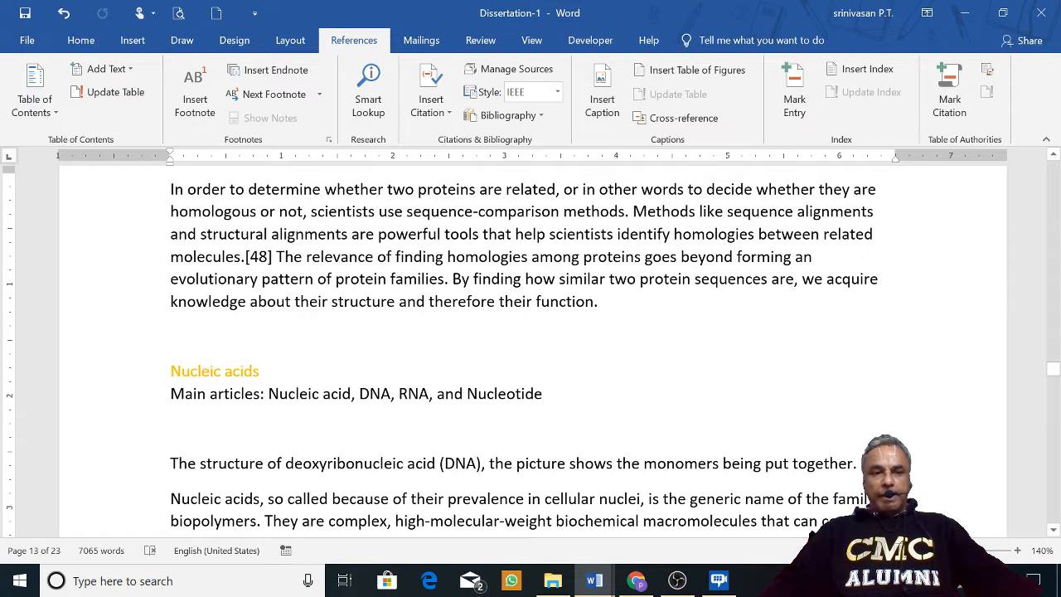
triple_click(600, 302)
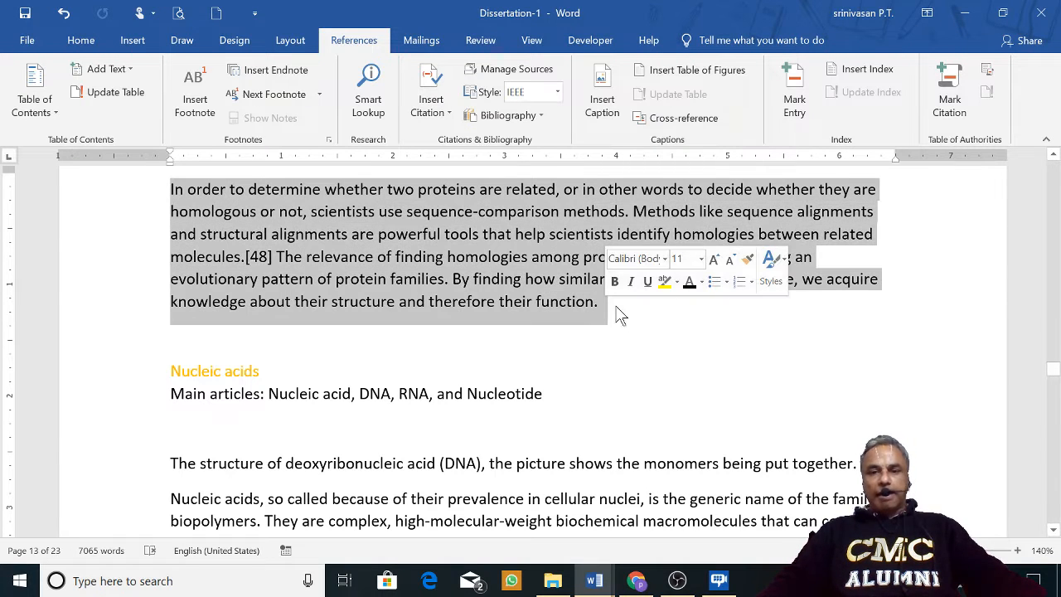
left_click(628, 321)
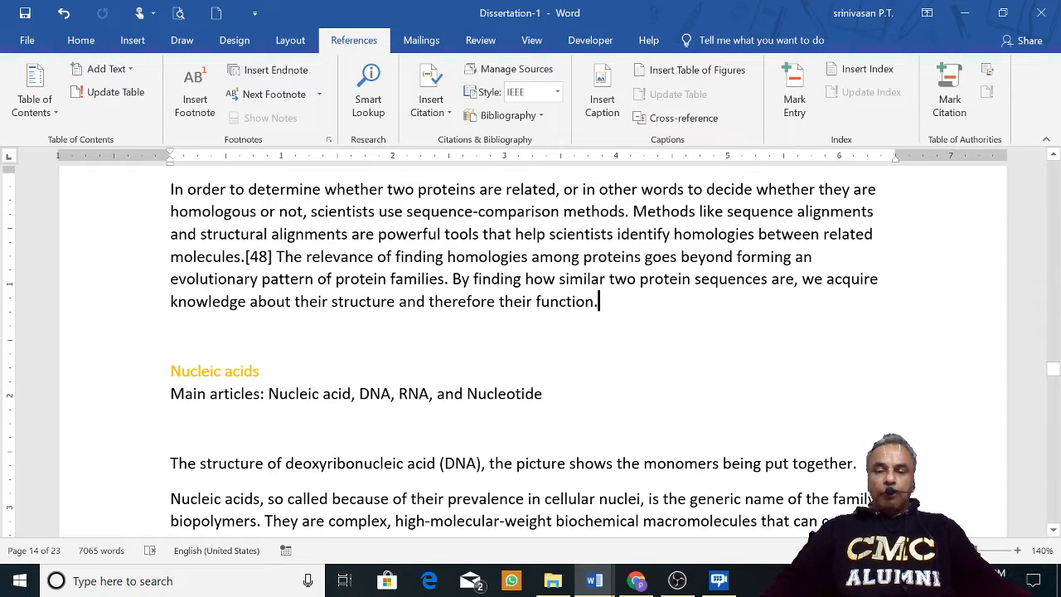
left_click(450, 116)
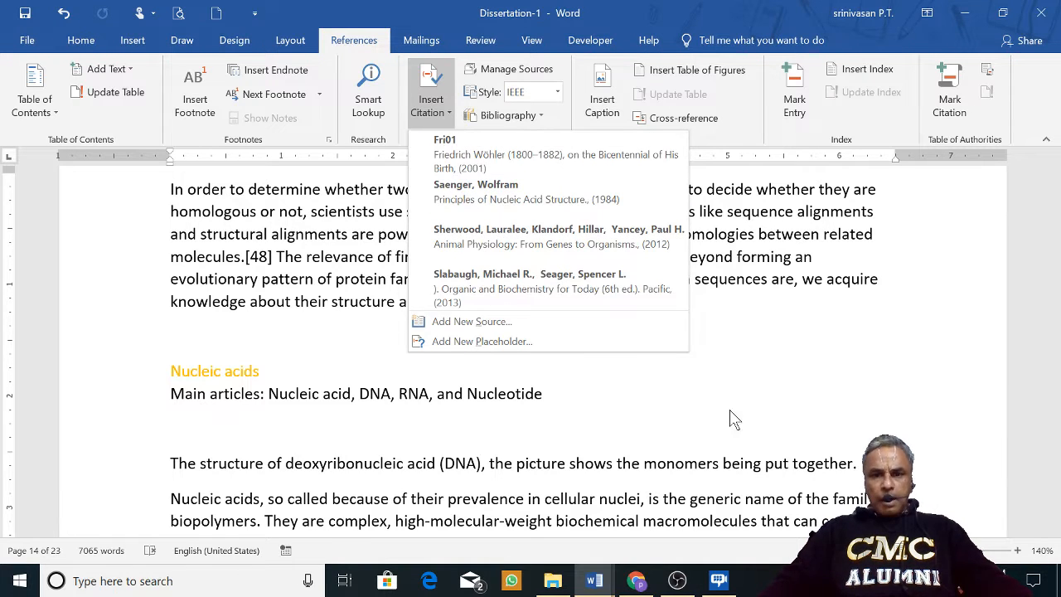
left_click(563, 290)
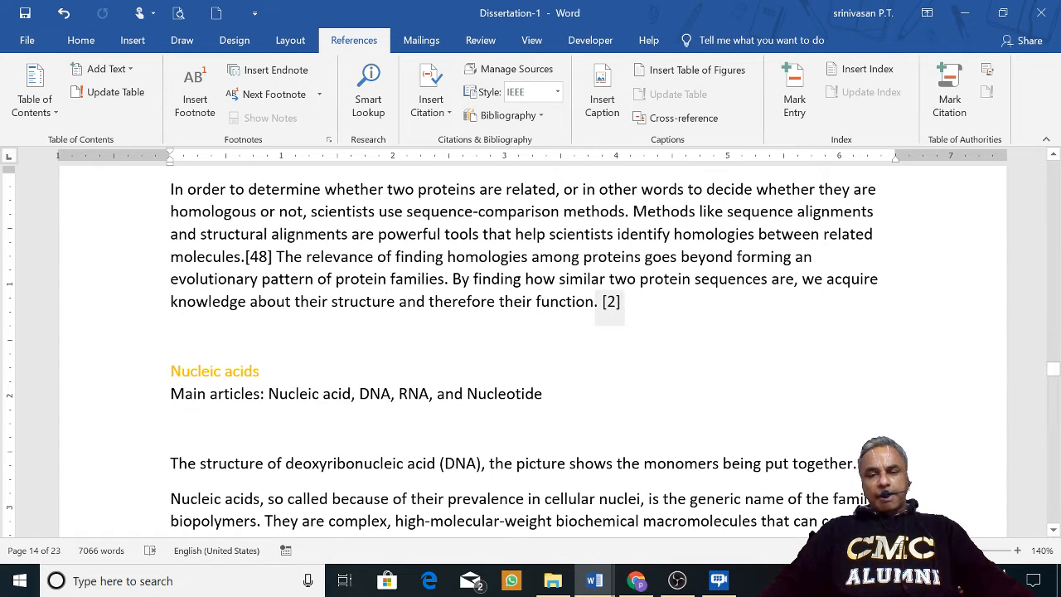
Cite the existing source "Principles of Nucleic Acid Structure" (1984) at the end of the paragraph just above the Metabolism heading
scroll(530, 348, "down", 10)
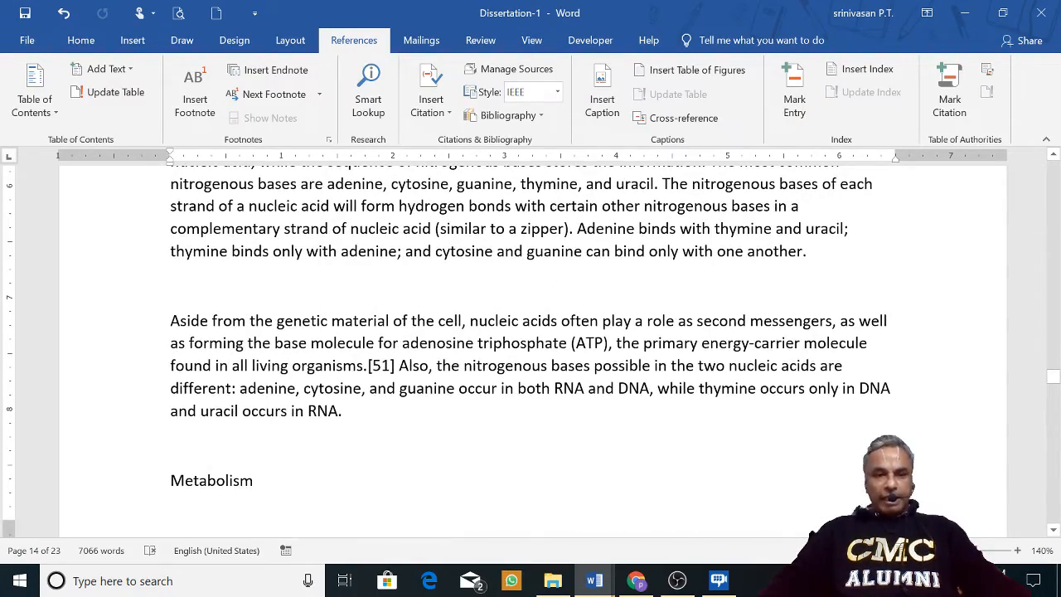
left_click_drag(171, 321, 369, 412)
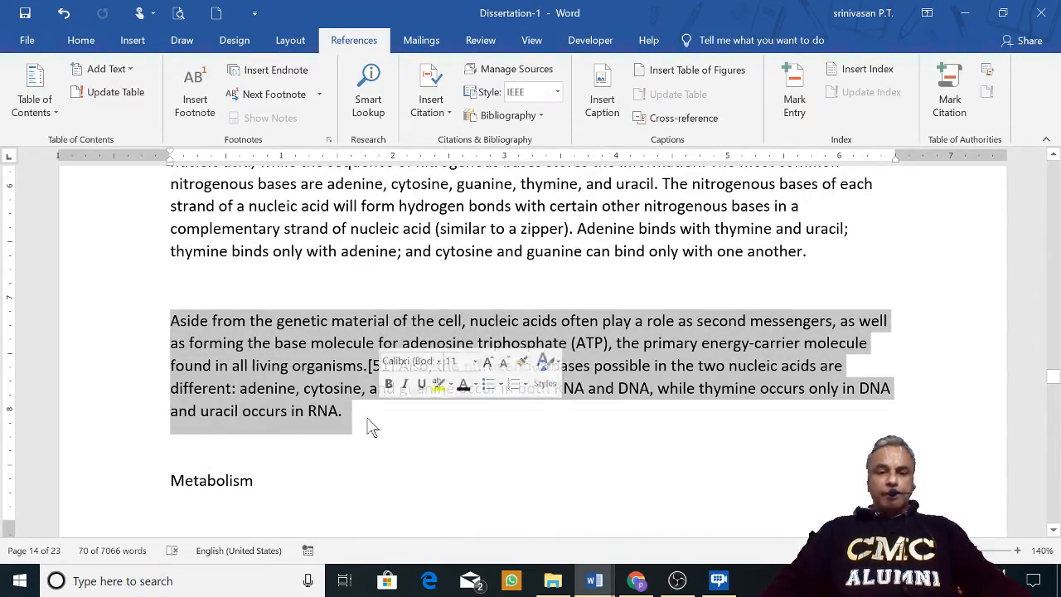
left_click(371, 427)
left_click(446, 116)
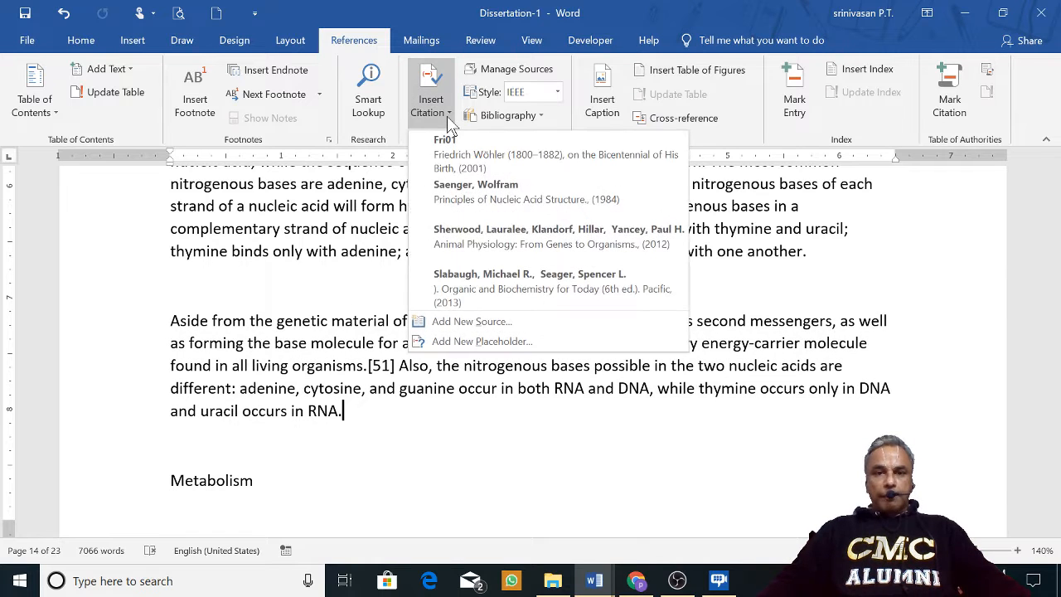
left_click(486, 199)
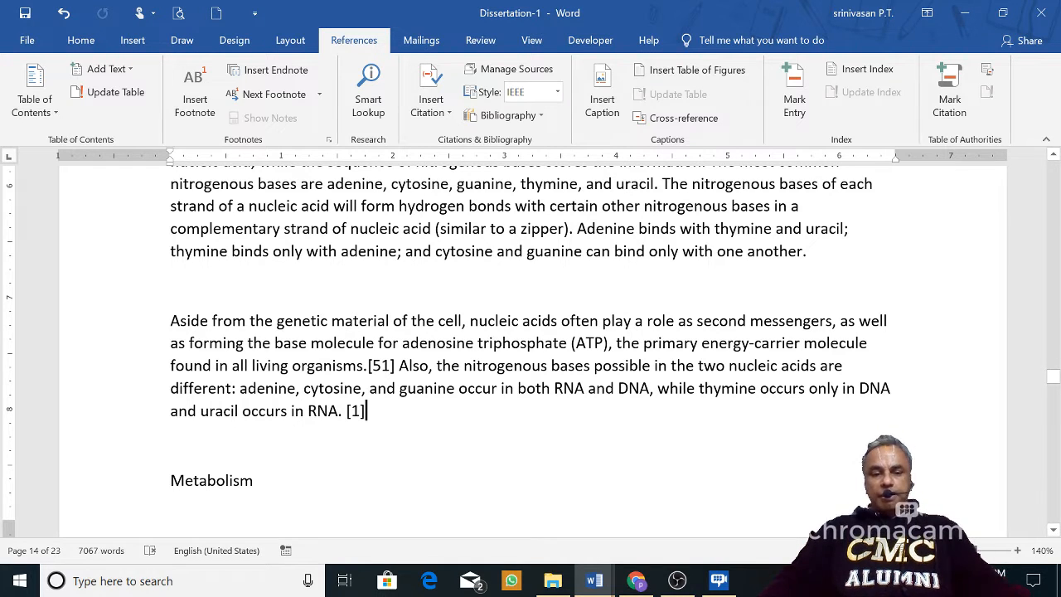
Examine the generated References list on page 20 and the table and bibliography options available for updating it
key("ctrl+End")
scroll(358, 348, "up", 4)
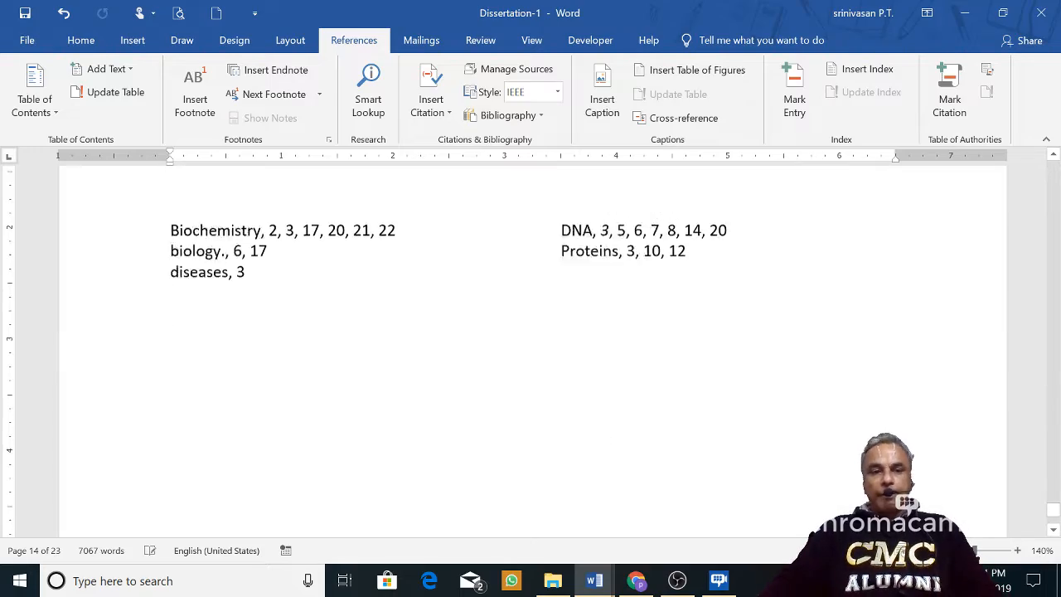
scroll(358, 348, "up", 20)
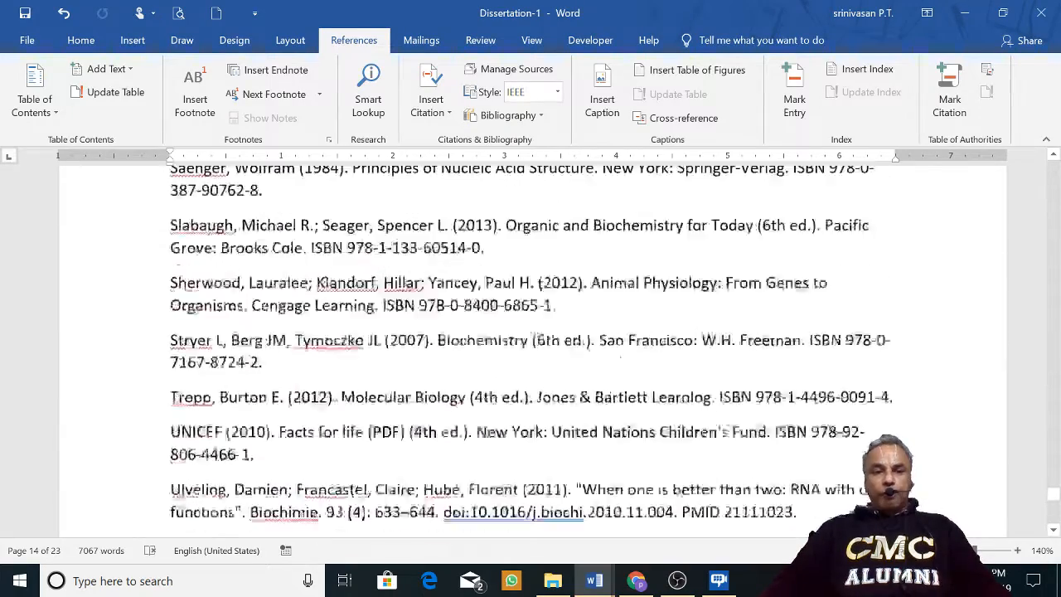
scroll(531, 348, "up", 20)
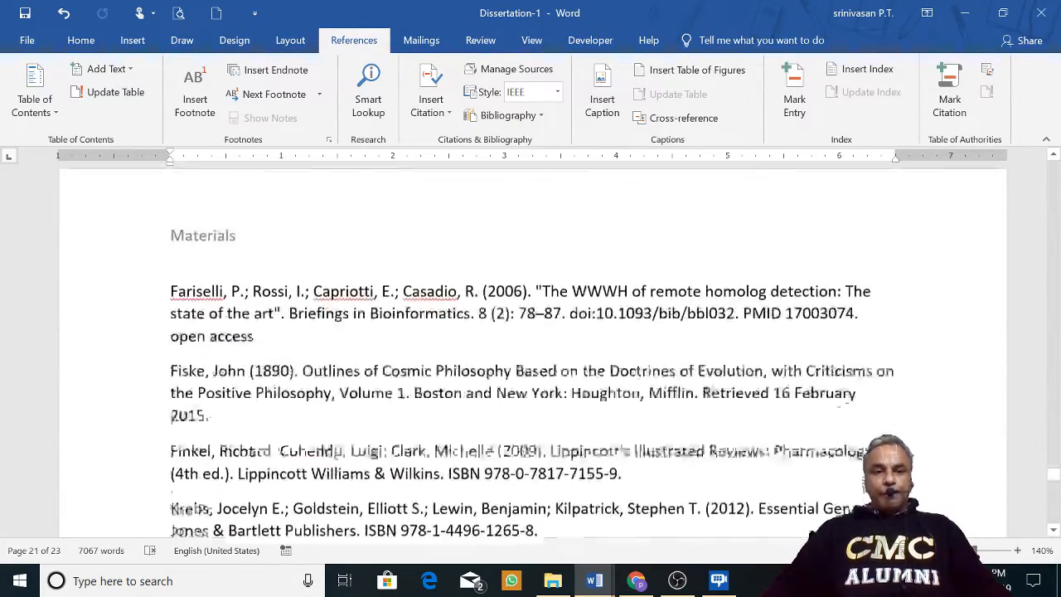
scroll(531, 348, "up", 1)
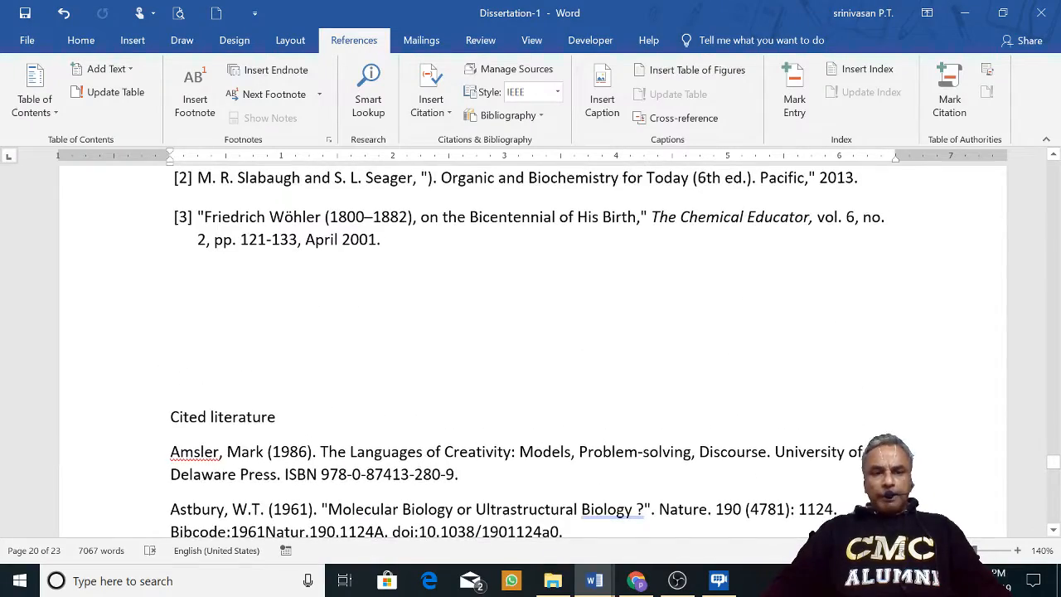
scroll(355, 348, "up", 10)
scroll(355, 348, "down", 4)
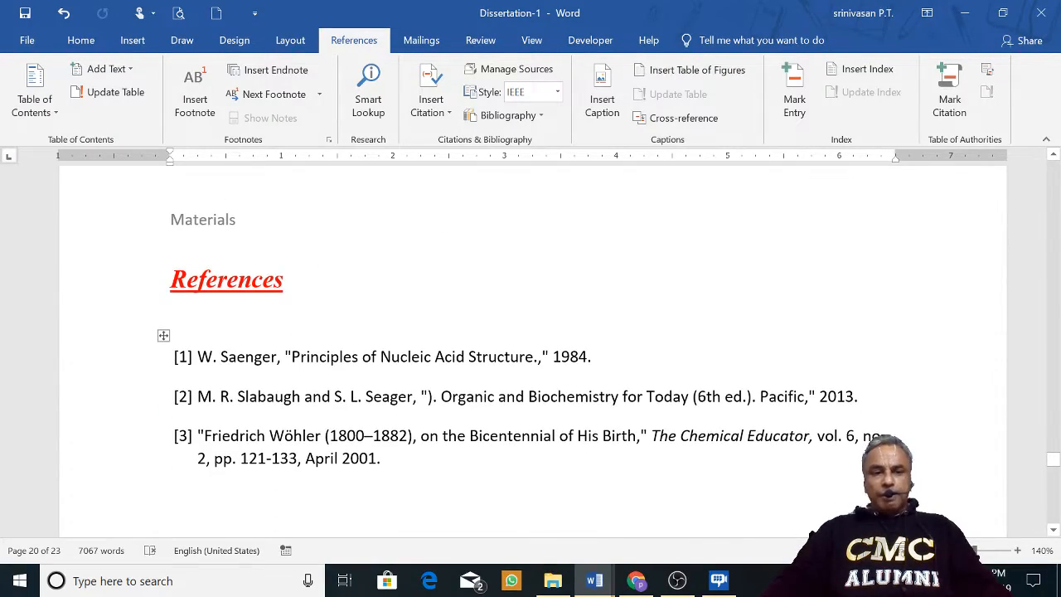
left_click(163, 336)
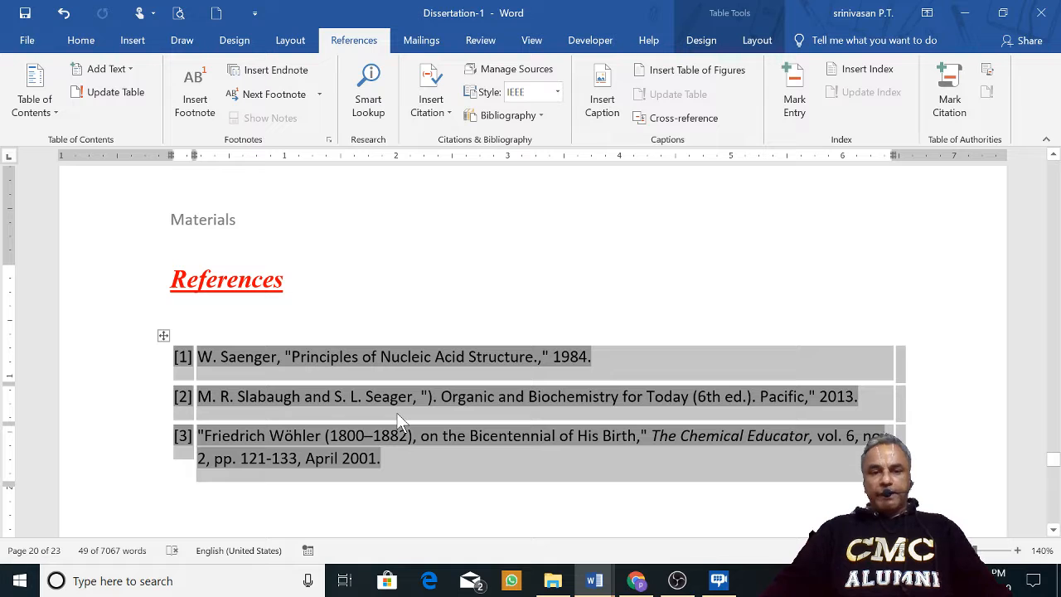
right_click(314, 395)
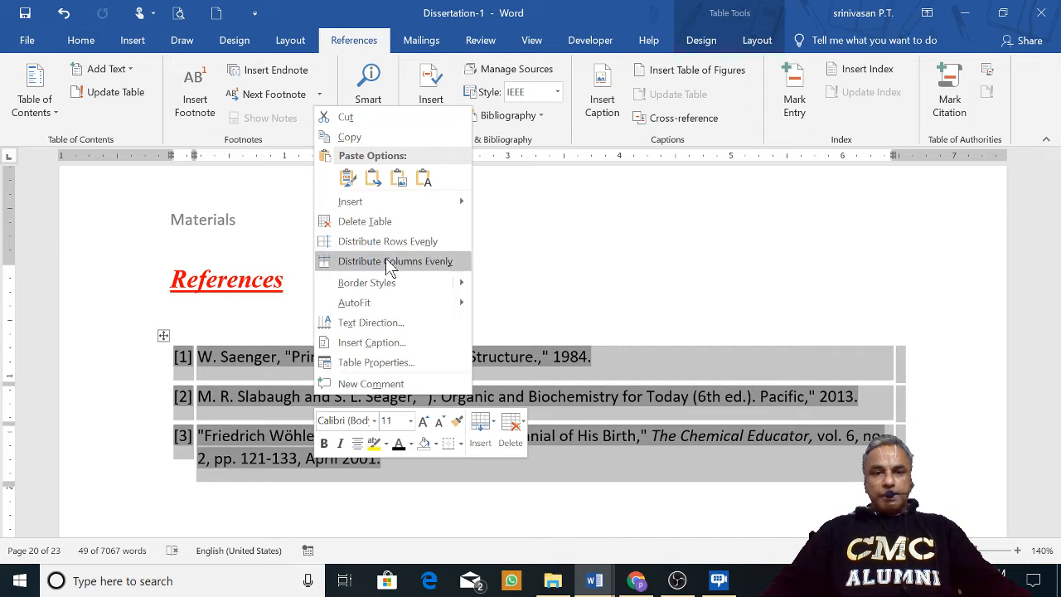
right_click(623, 399)
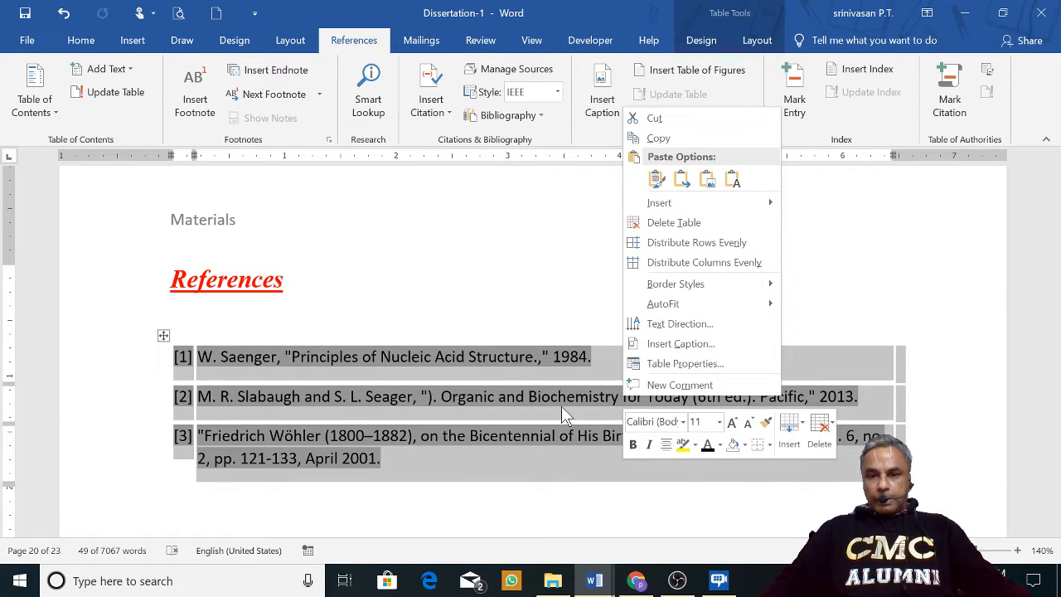
key("Escape")
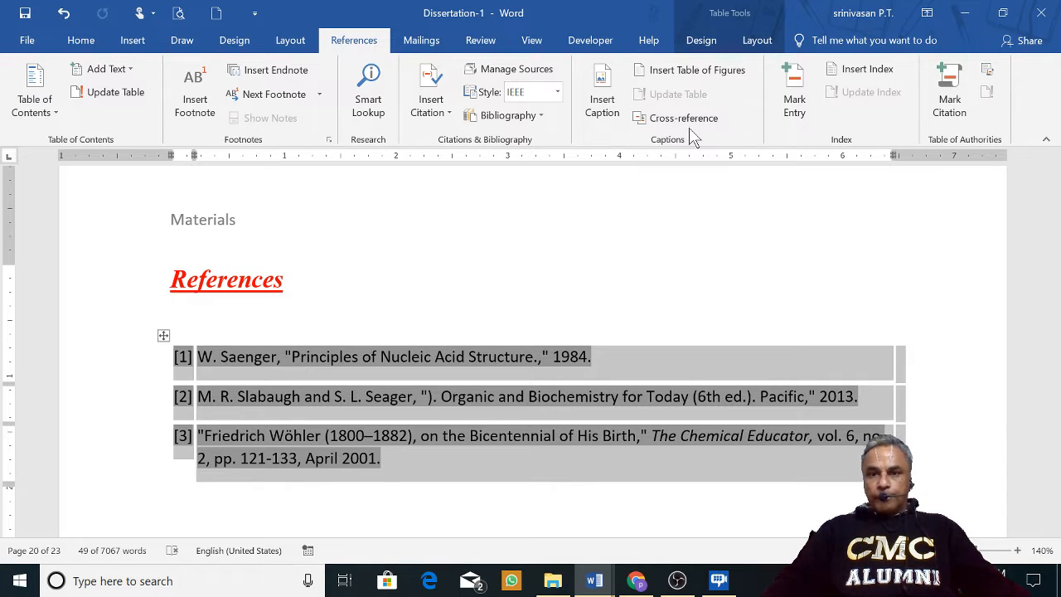
left_click(539, 116)
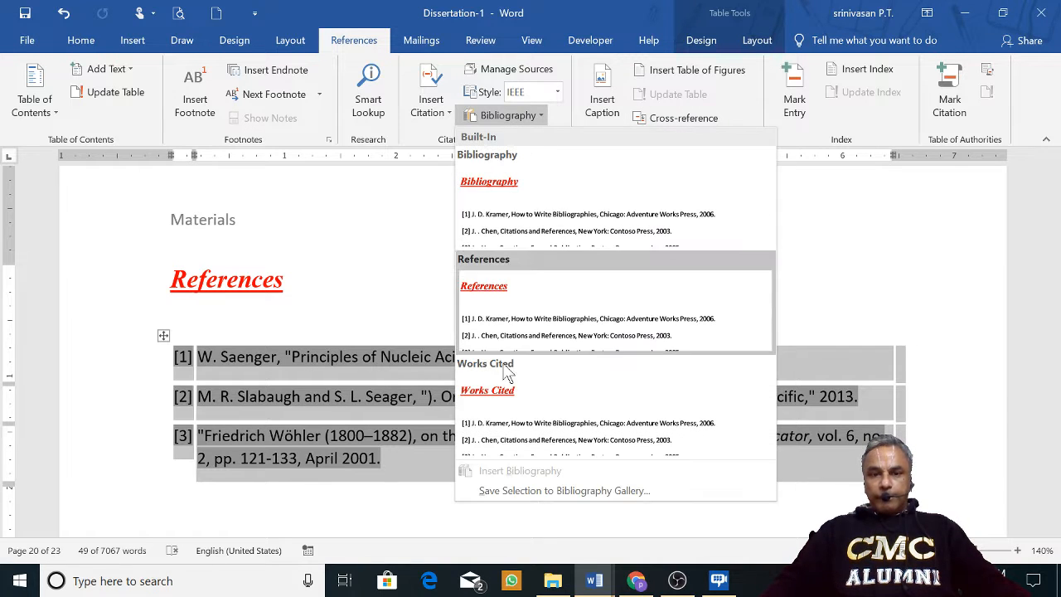
key("Escape")
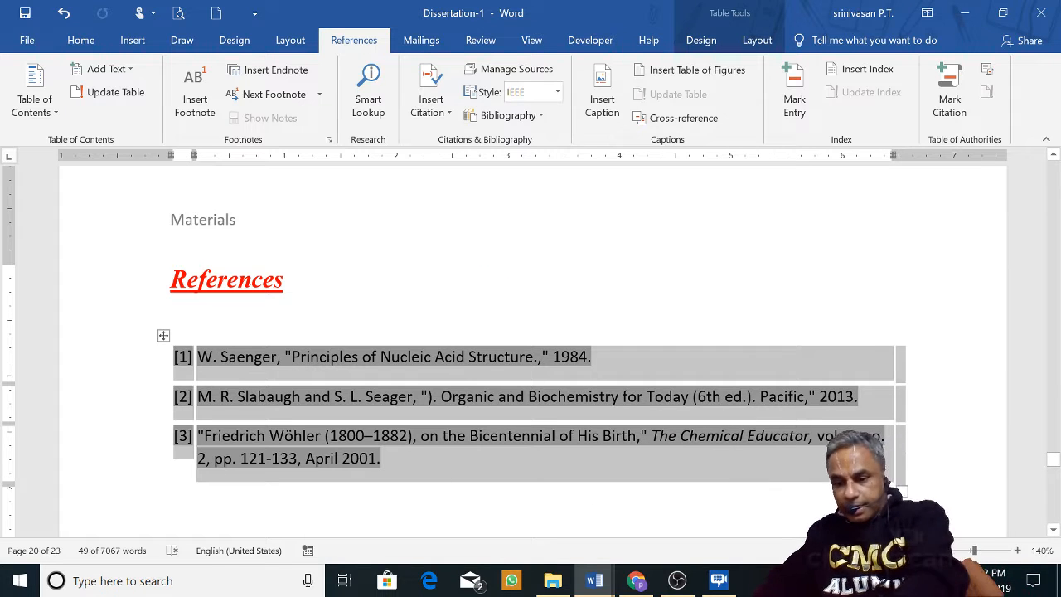
Delete the outdated numbered entries and their emptied table below the References heading
key("Delete")
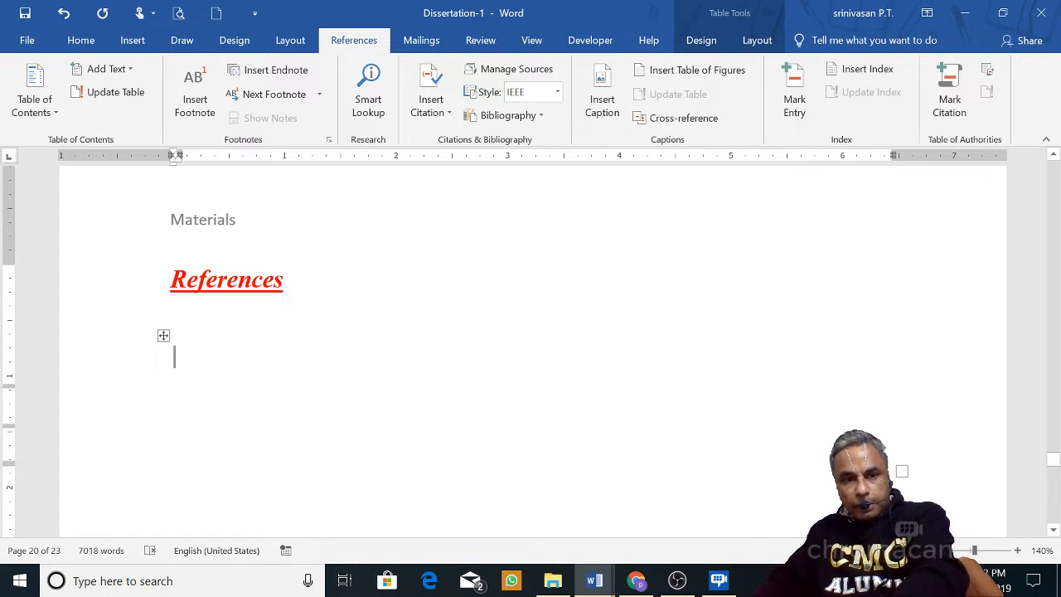
left_click(163, 335)
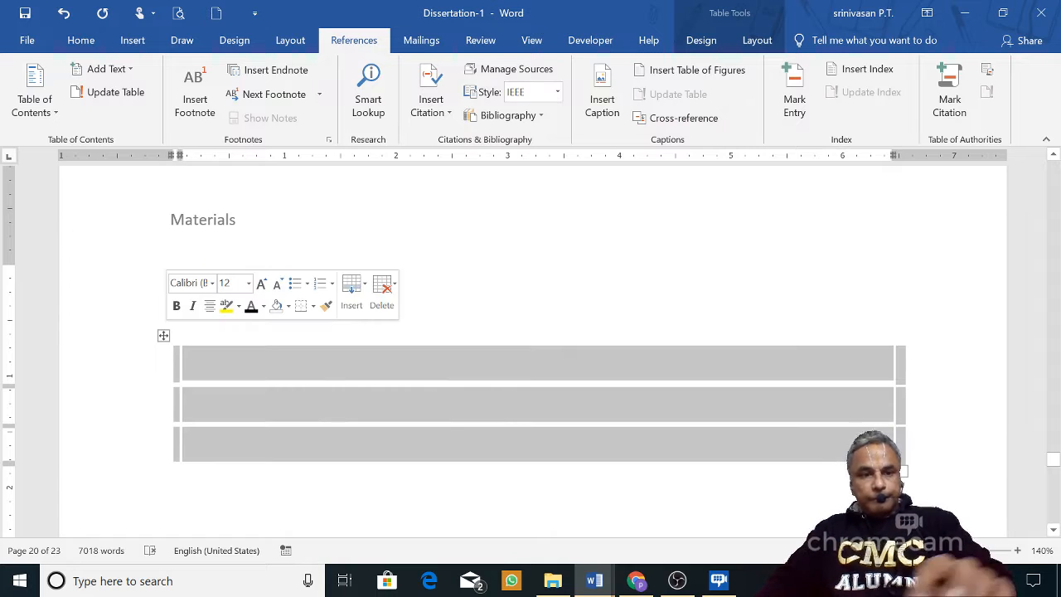
right_click(460, 377)
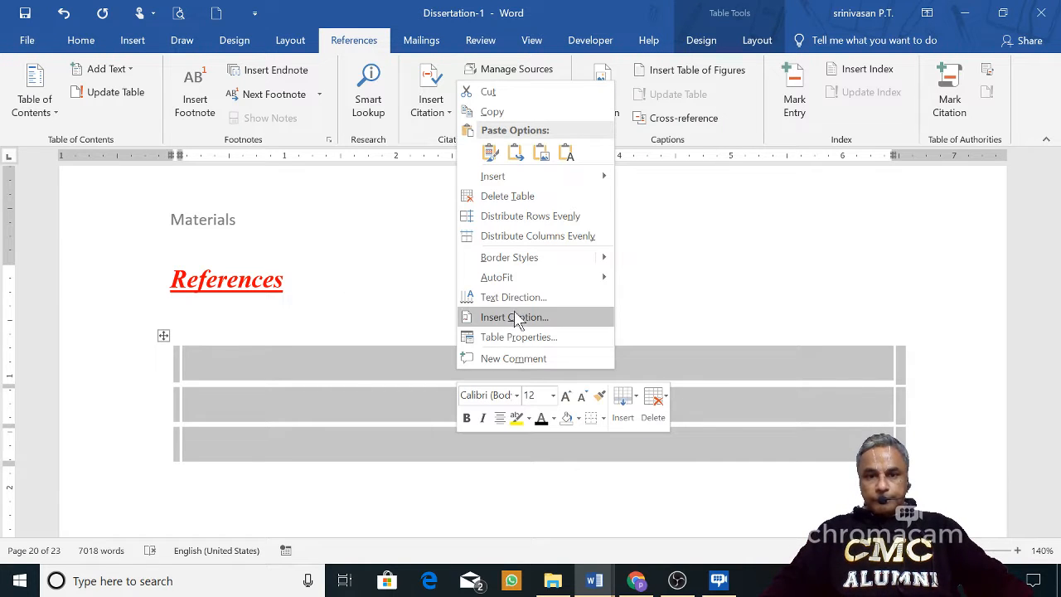
left_click(533, 193)
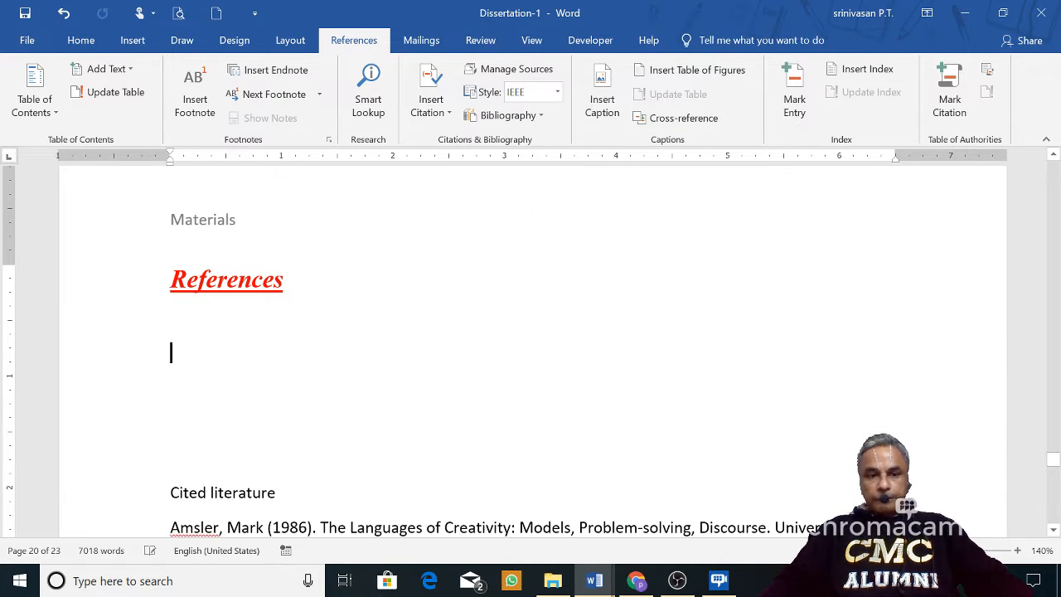
Insert a fresh bibliography without its own heading on the line directly below the References heading
left_click(540, 115)
left_click(321, 369)
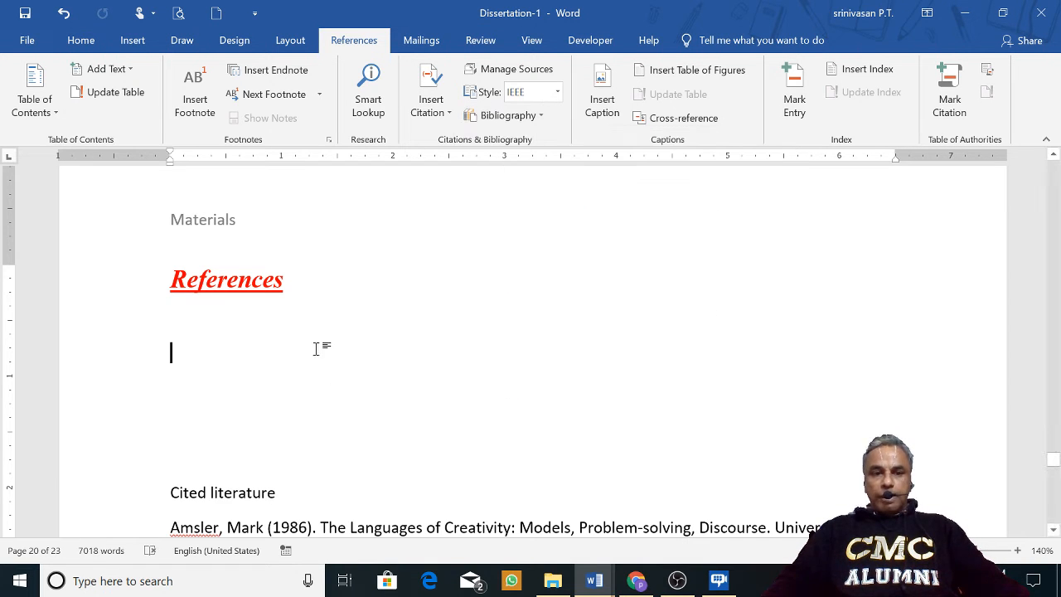
left_click(344, 300)
key("Return")
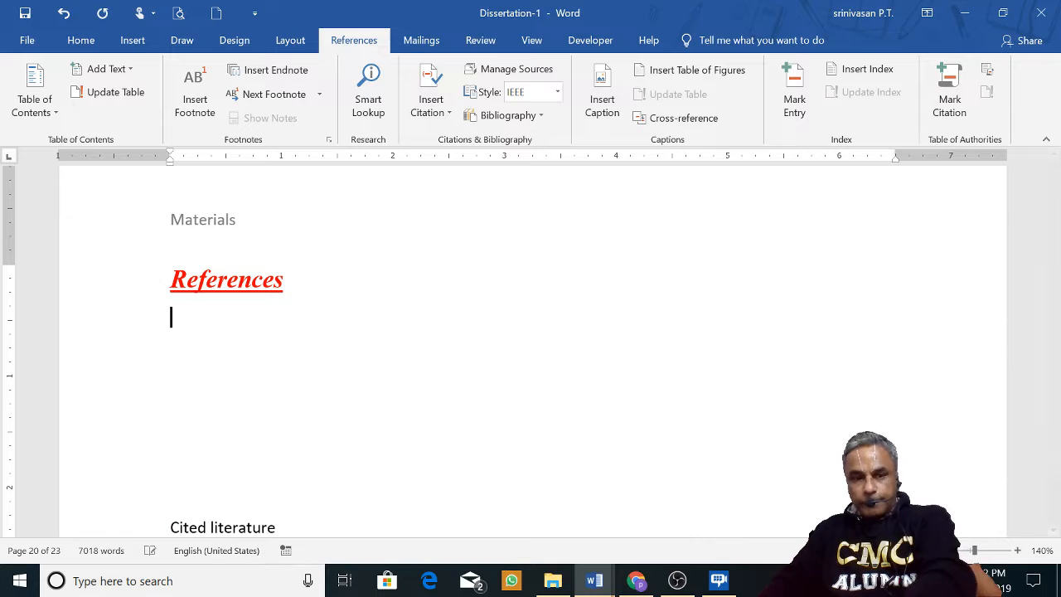
left_click(541, 123)
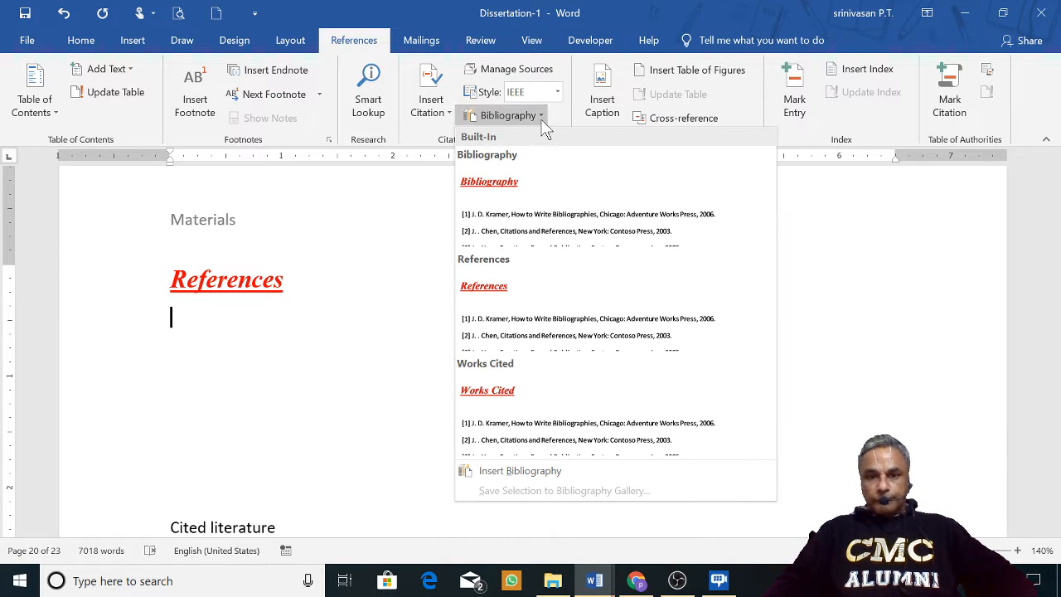
left_click(514, 470)
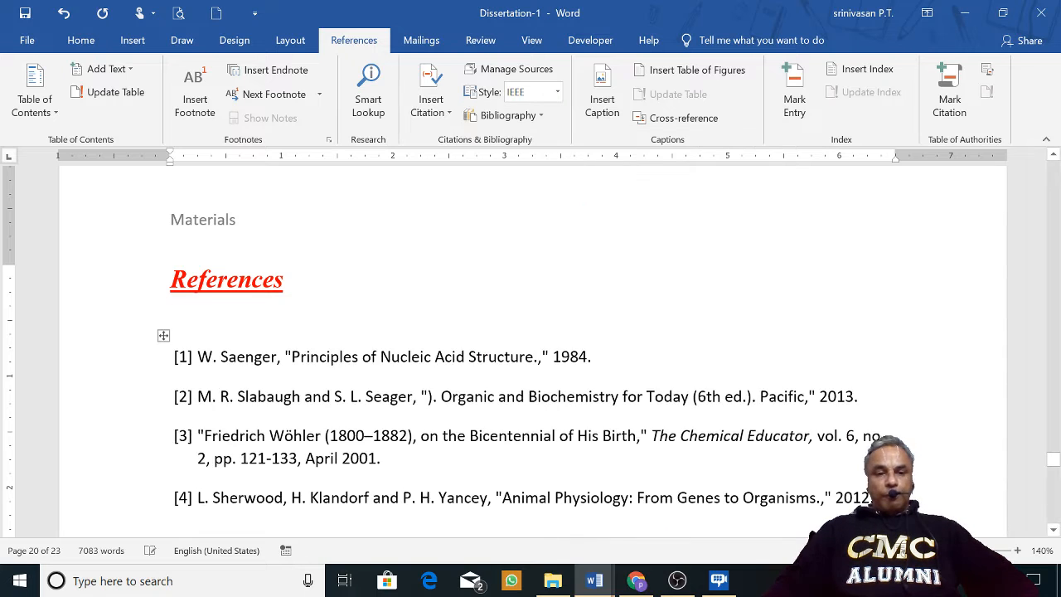
scroll(531, 348, "down", 2)
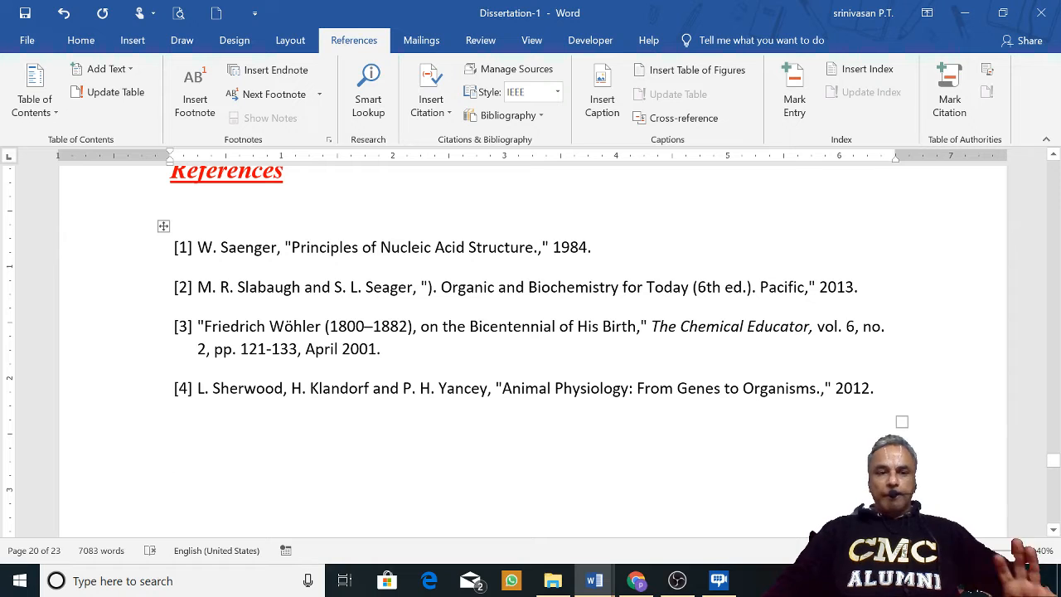
Switch the citation style to GOST - Title Sort and separate the two generated reference lists with blank lines
left_click(558, 91)
left_click(551, 239)
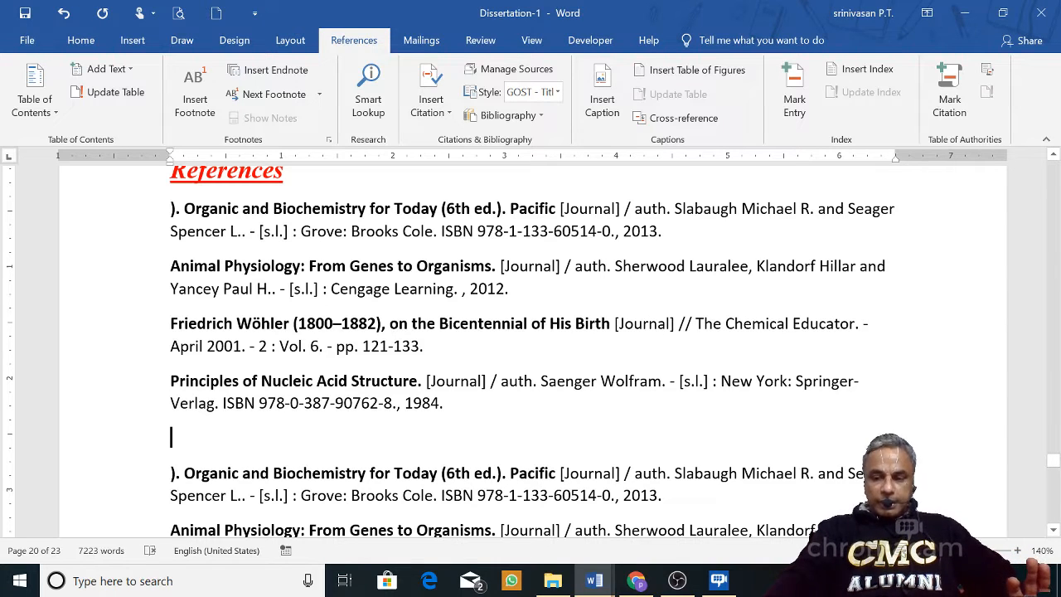
key("Delete")
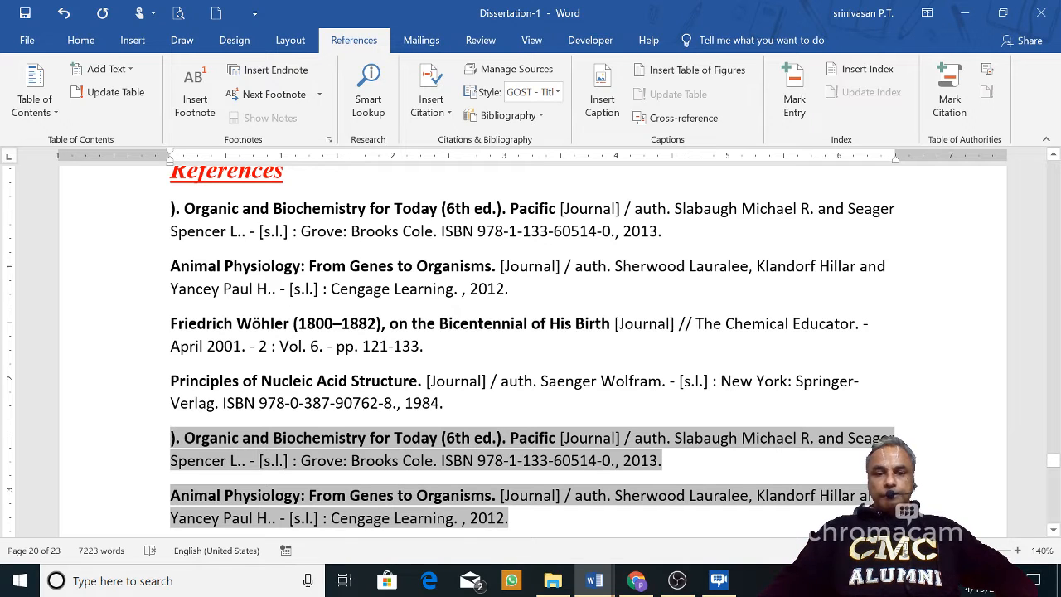
key("Return")
key("Return")
key("Return")
key("Return")
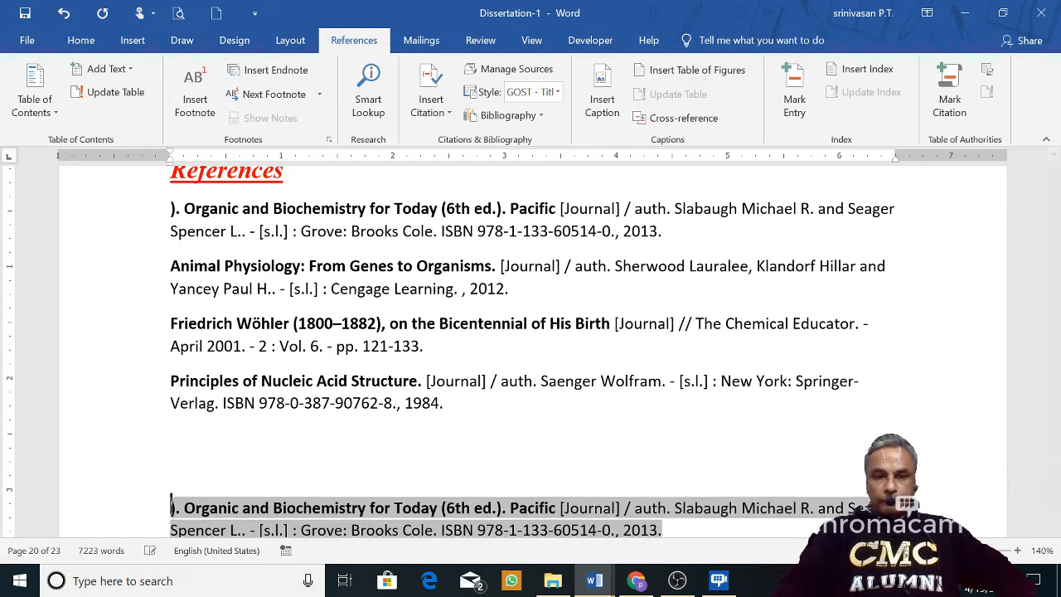
Change the citation style of the document to Chicago
scroll(538, 157, "up", 4)
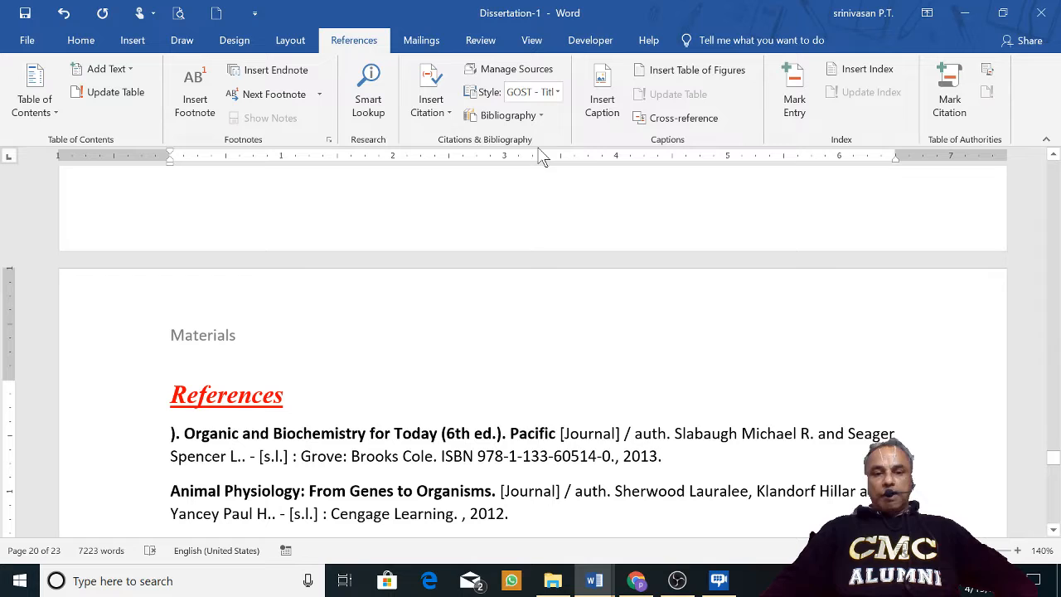
left_click(557, 91)
key("Escape")
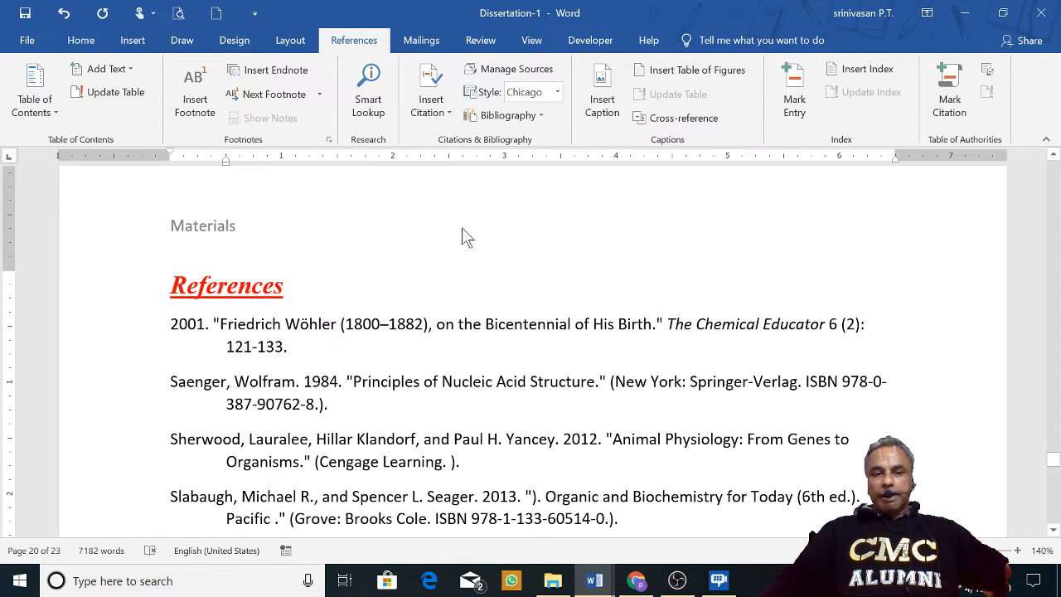
Set the citation style to ISO 690 - First Element and Date and review the reformatted References list
left_click(556, 91)
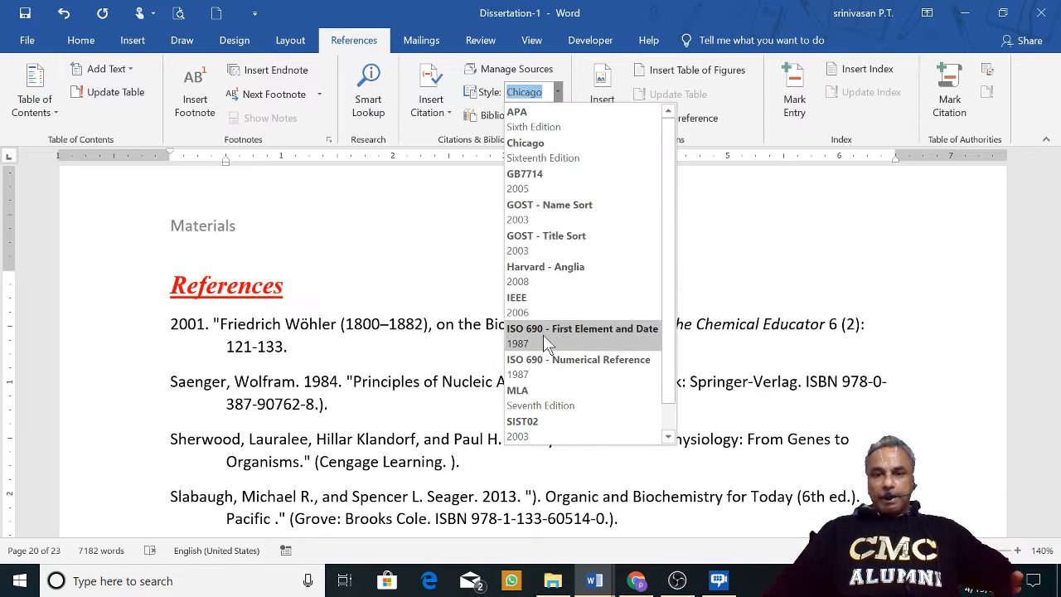
key("Escape")
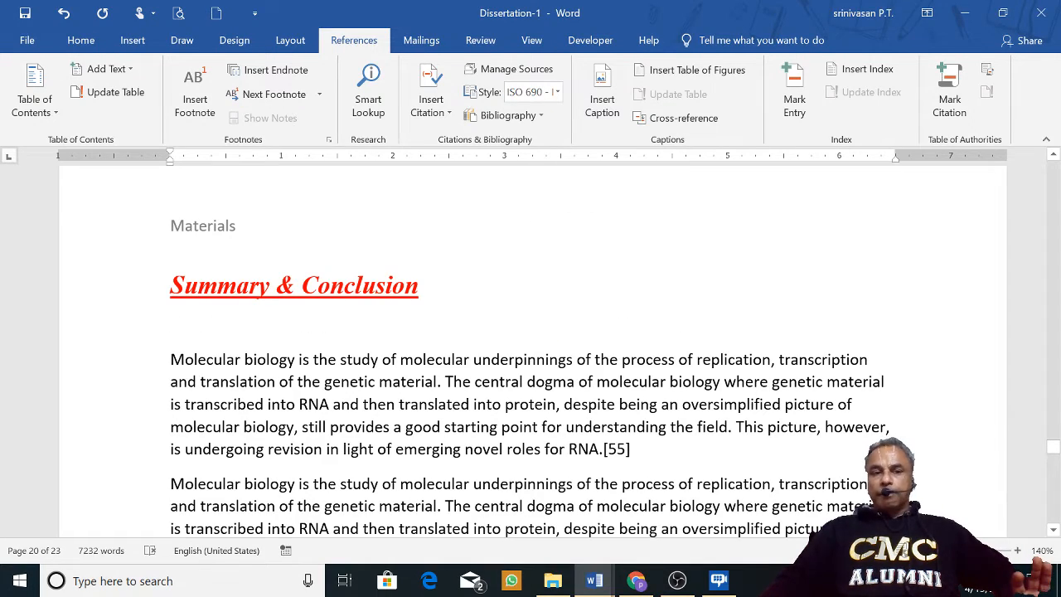
scroll(530, 349, "down", 7)
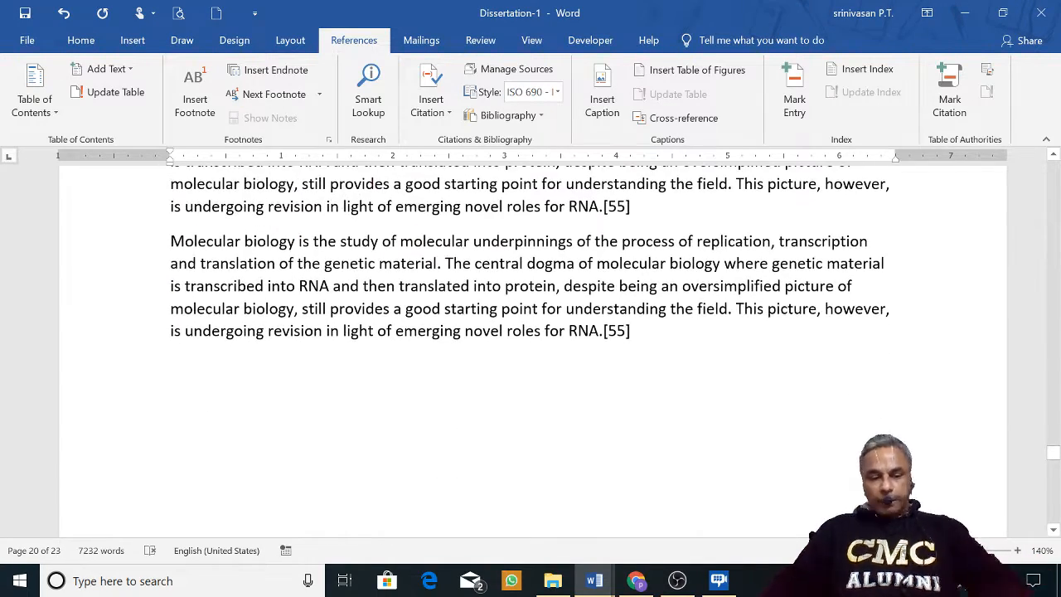
scroll(545, 348, "down", 20)
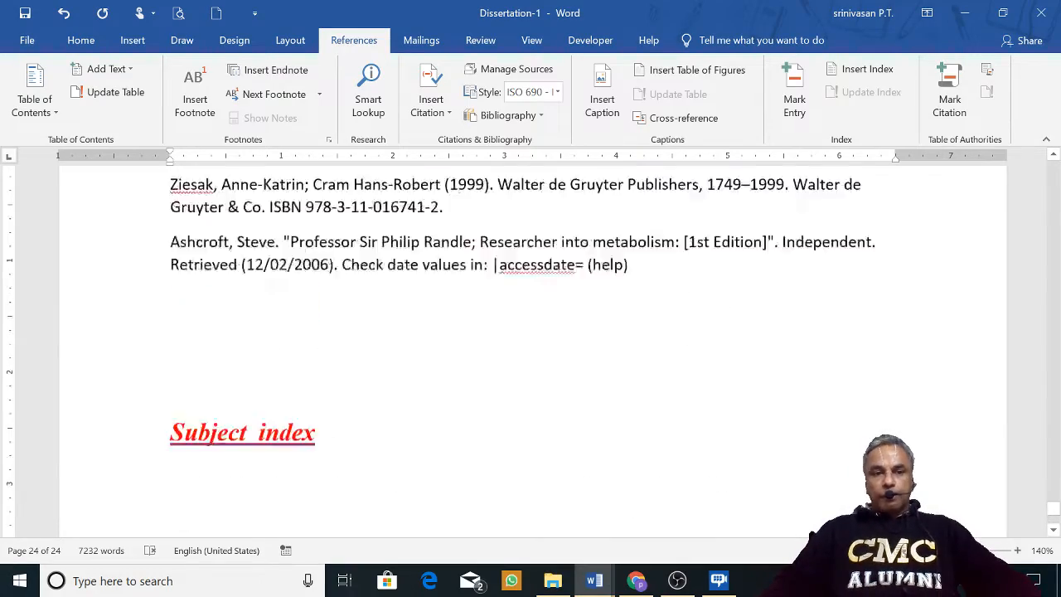
scroll(530, 348, "up", 20)
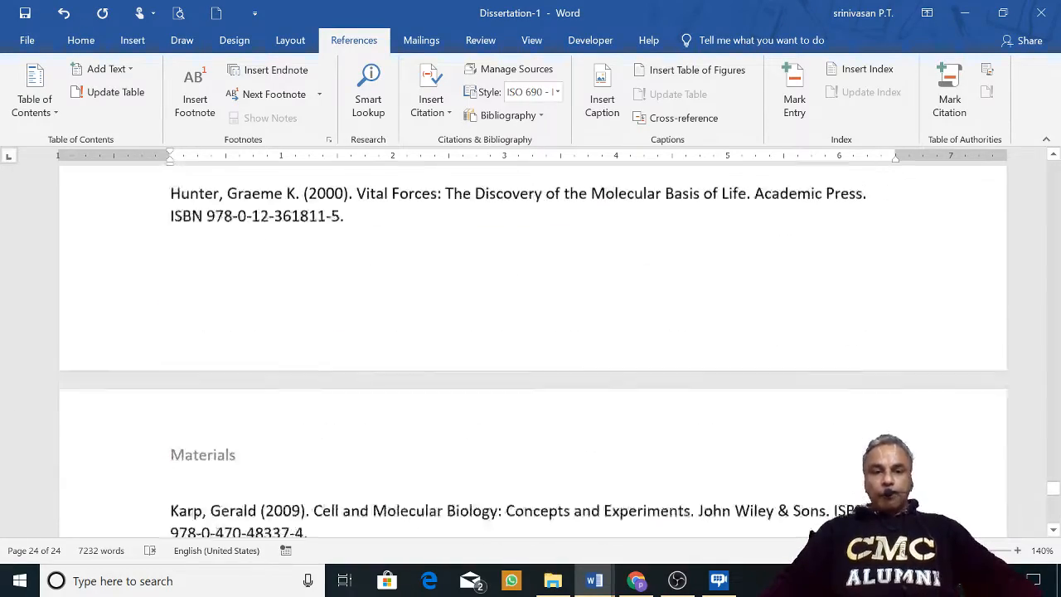
scroll(545, 348, "up", 20)
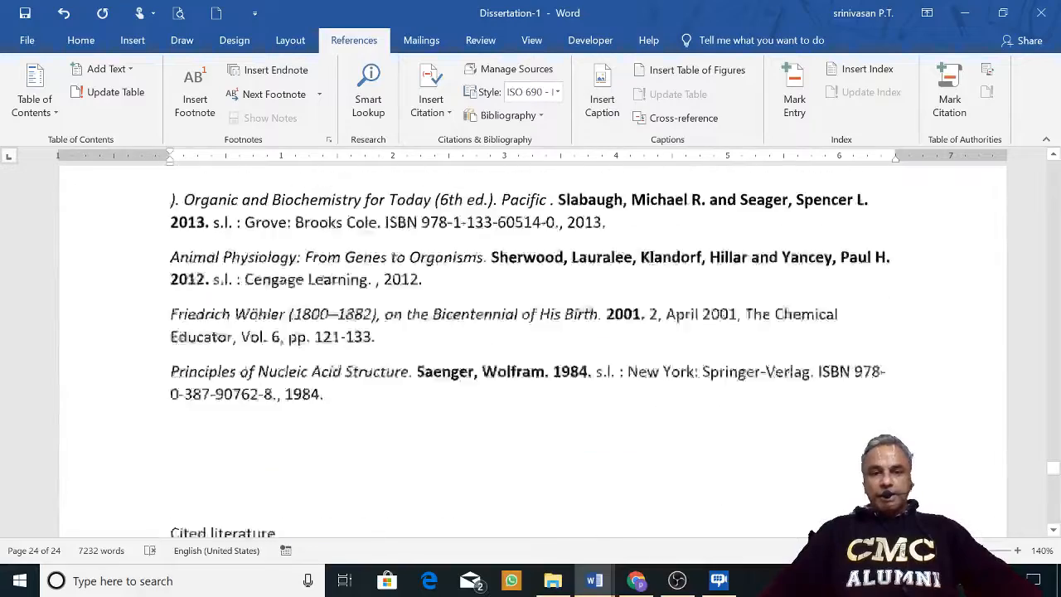
scroll(548, 345, "up", 3)
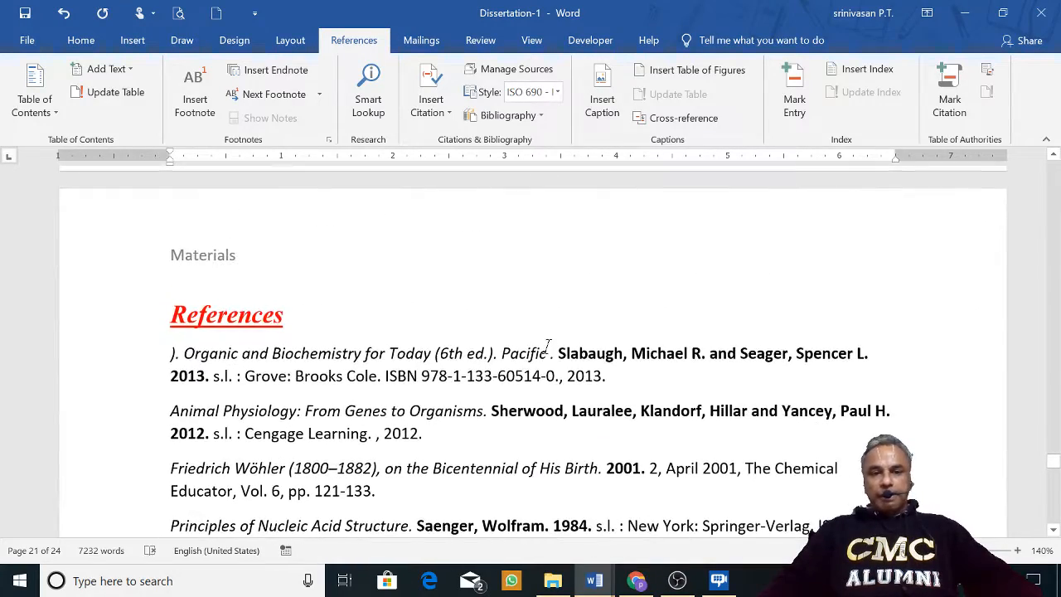
left_click(627, 381)
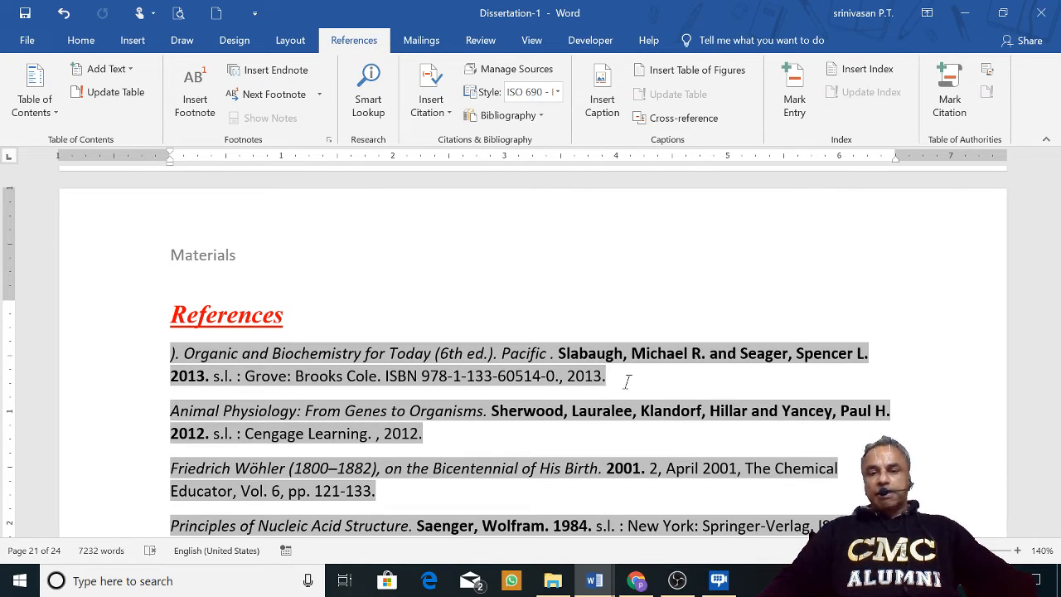
scroll(627, 382, "up", 6)
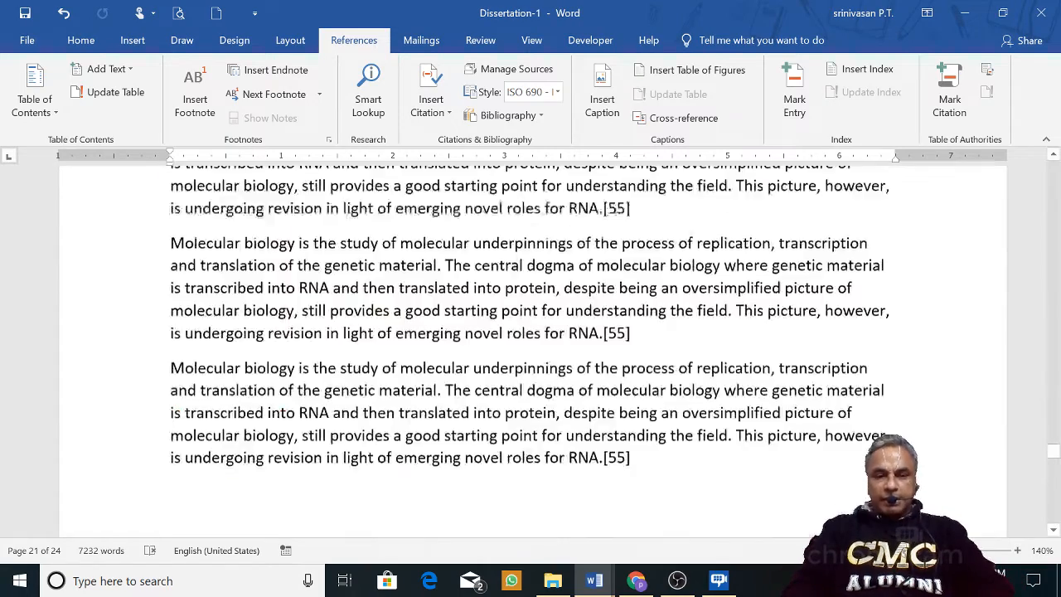
scroll(531, 349, "up", 6)
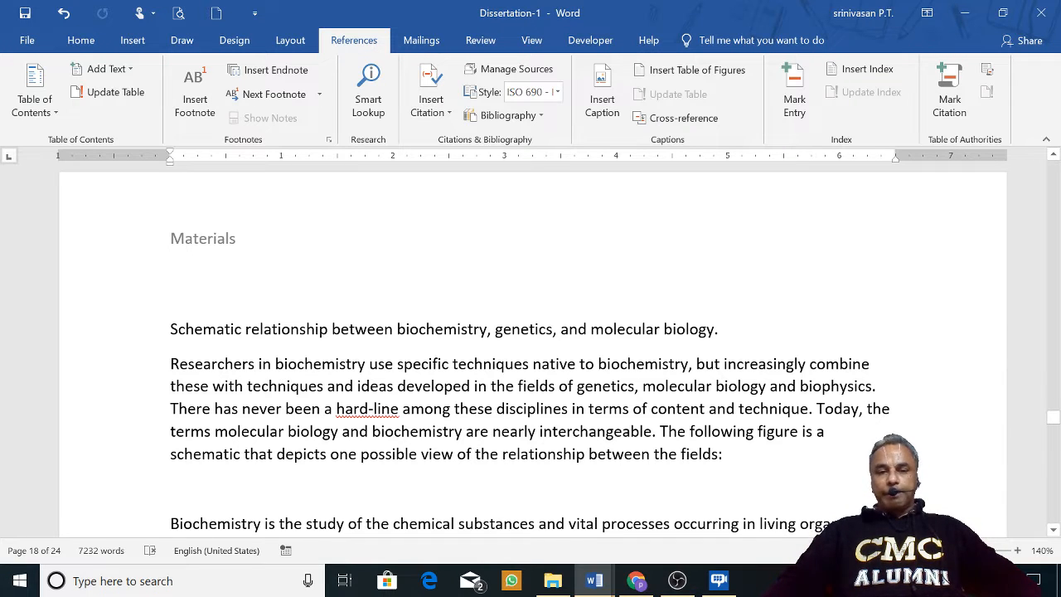
Mark all occurrences of "techniques" in the Materials section's text as index entries for the current page
left_click_drag(453, 364, 528, 364)
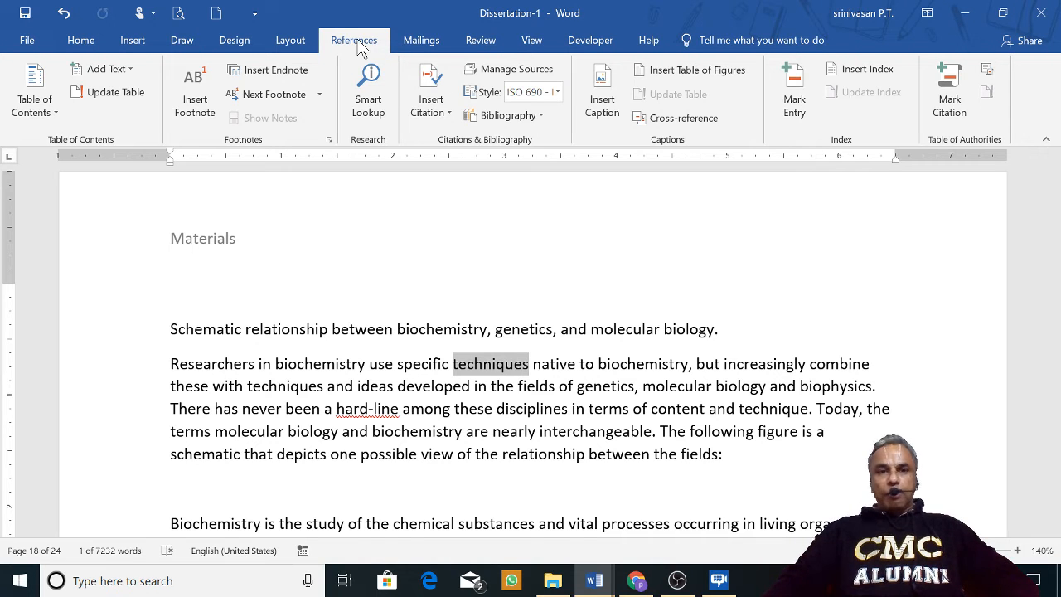
left_click(799, 111)
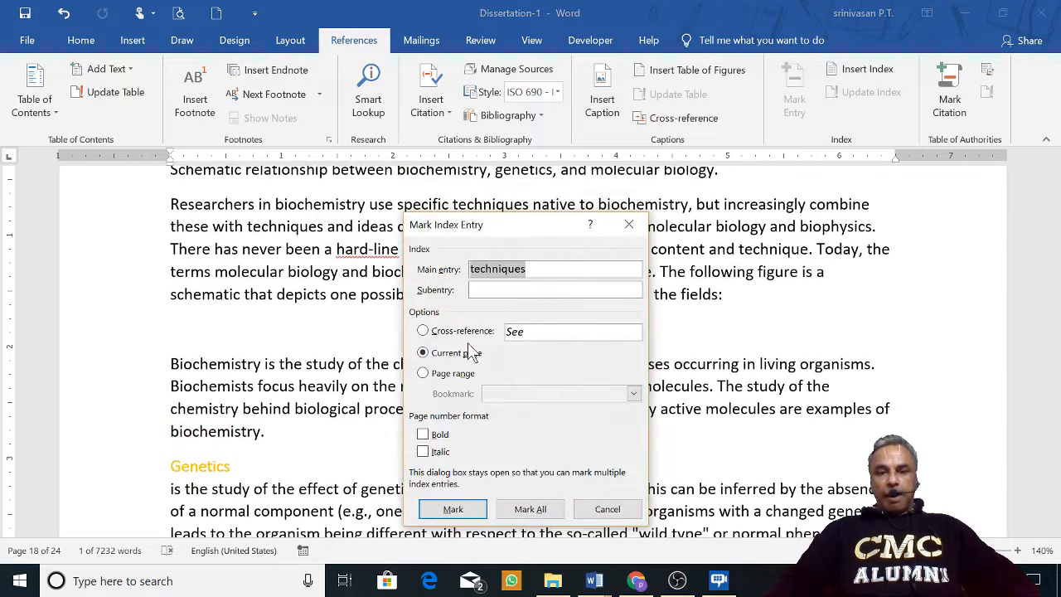
left_click(530, 509)
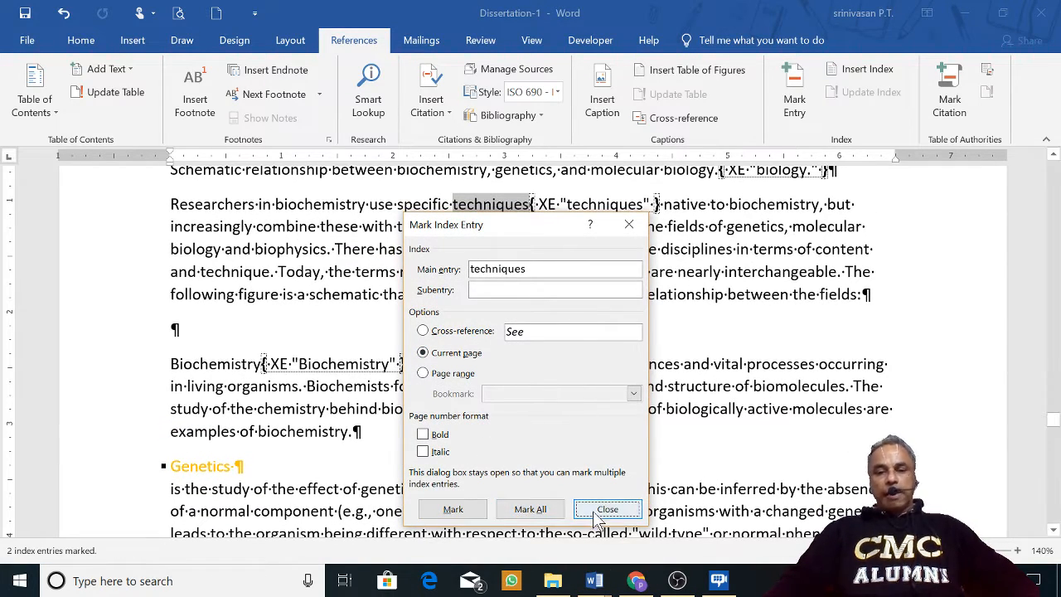
left_click(606, 509)
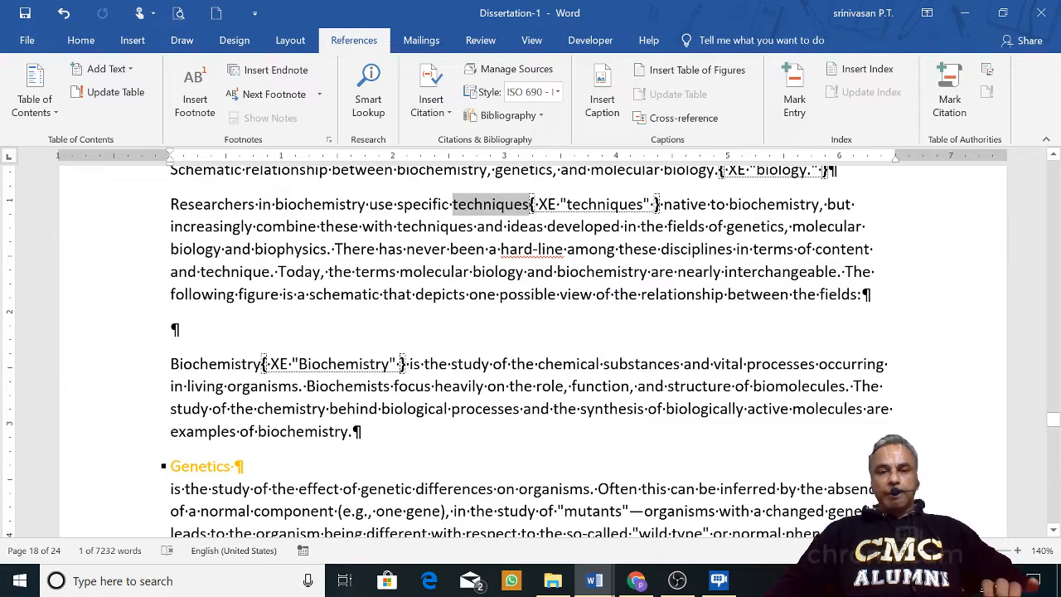
Mark all occurrences of "hybrids" from the chemical biology paragraph as index entries
scroll(530, 348, "down", 3)
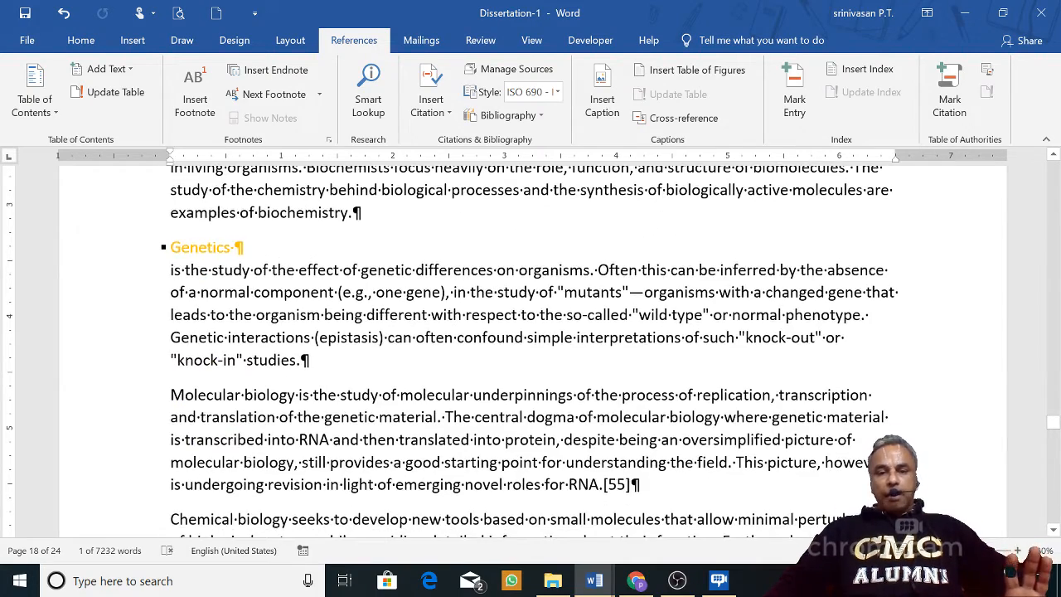
scroll(530, 348, "down", 3)
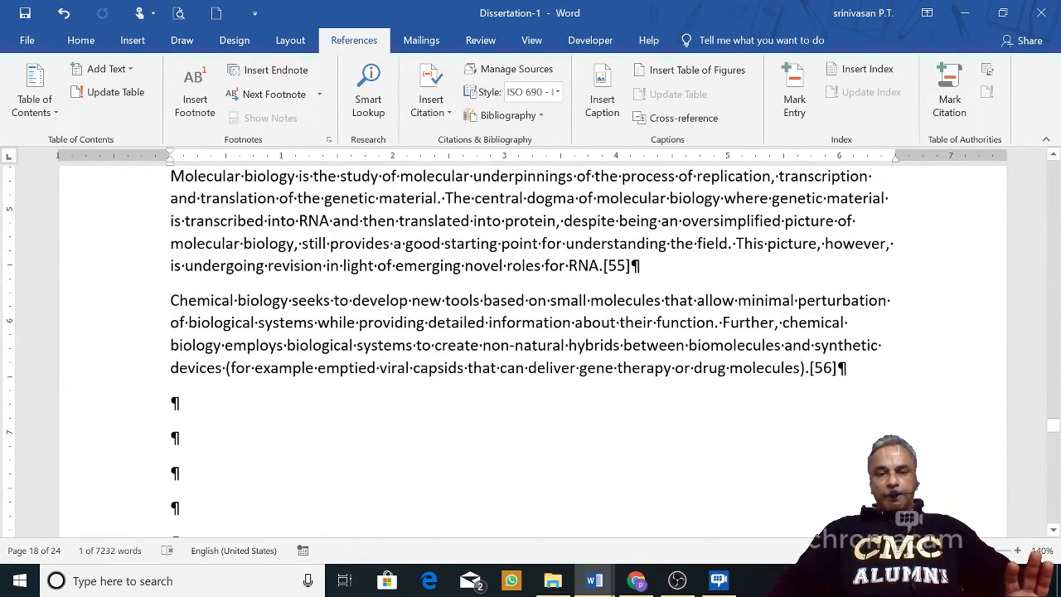
left_click_drag(569, 343, 620, 344)
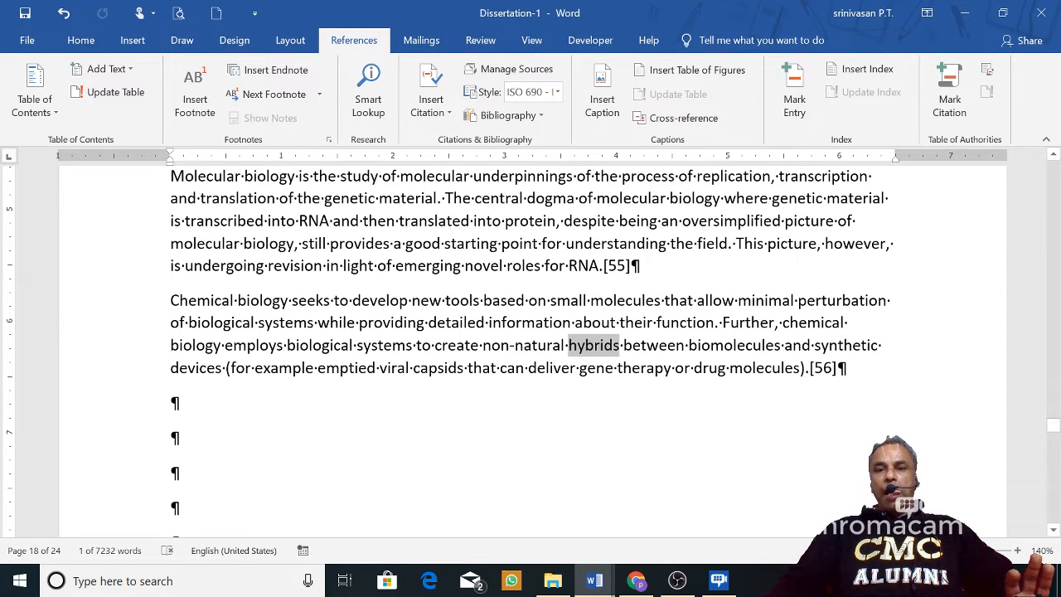
left_click(795, 108)
left_click(547, 510)
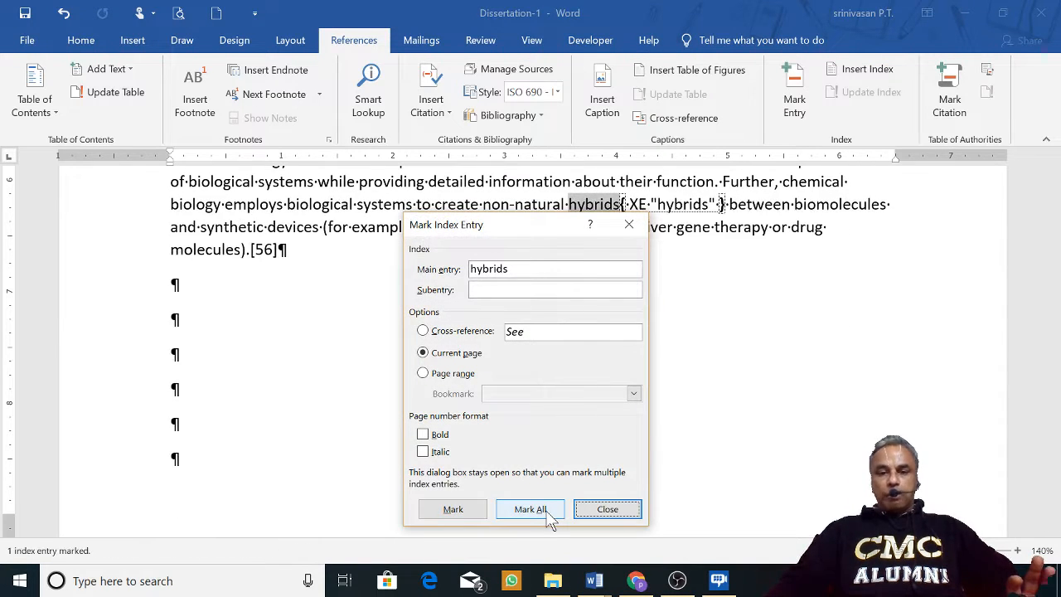
left_click(607, 509)
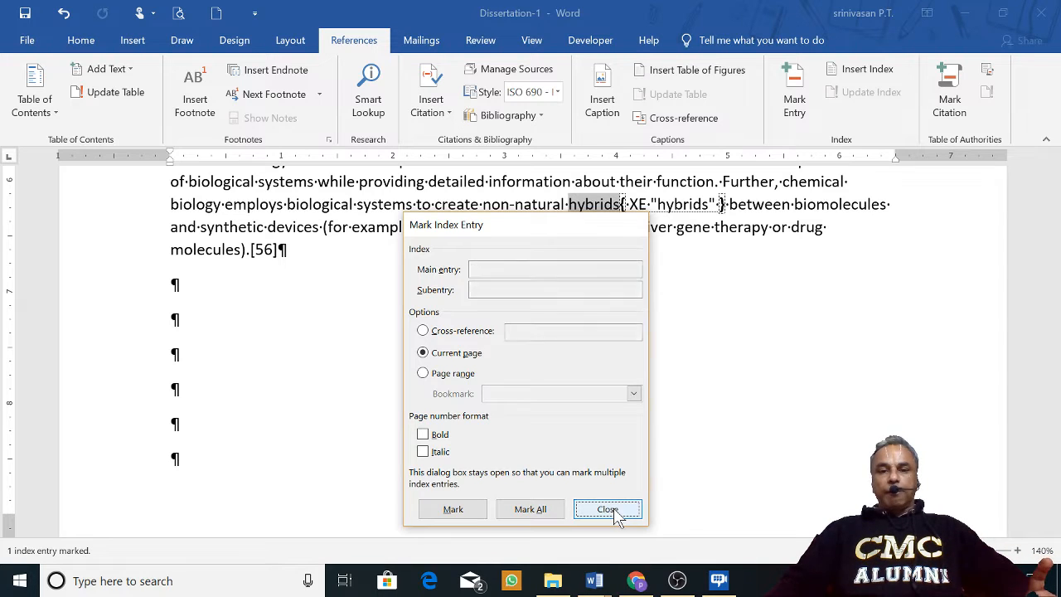
Mark all occurrences of "RNA" from the Discussion section as index entries
scroll(580, 358, "down", 10)
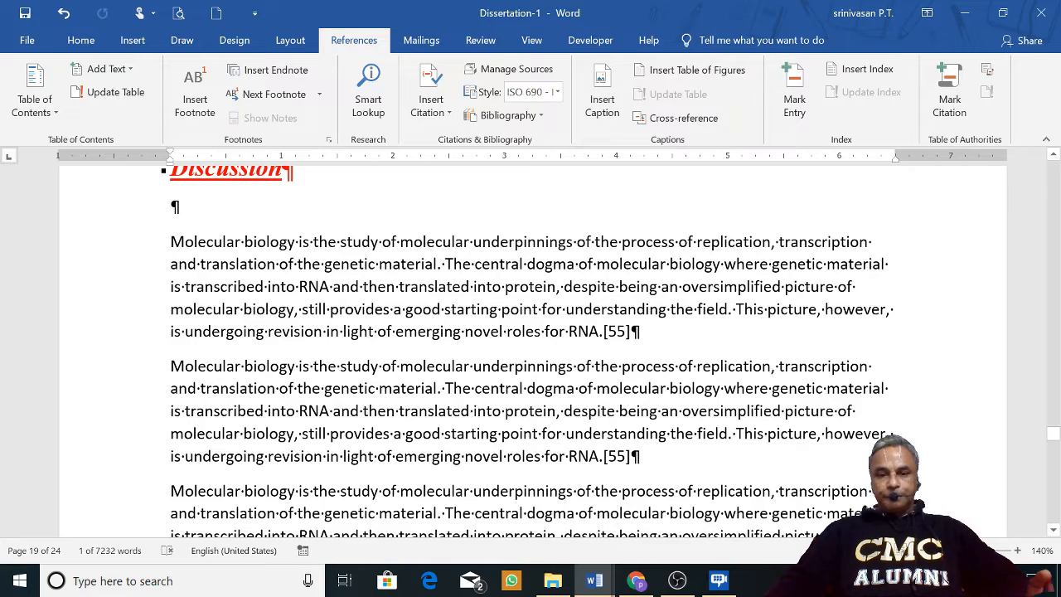
left_click_drag(569, 456, 598, 456)
left_click(794, 100)
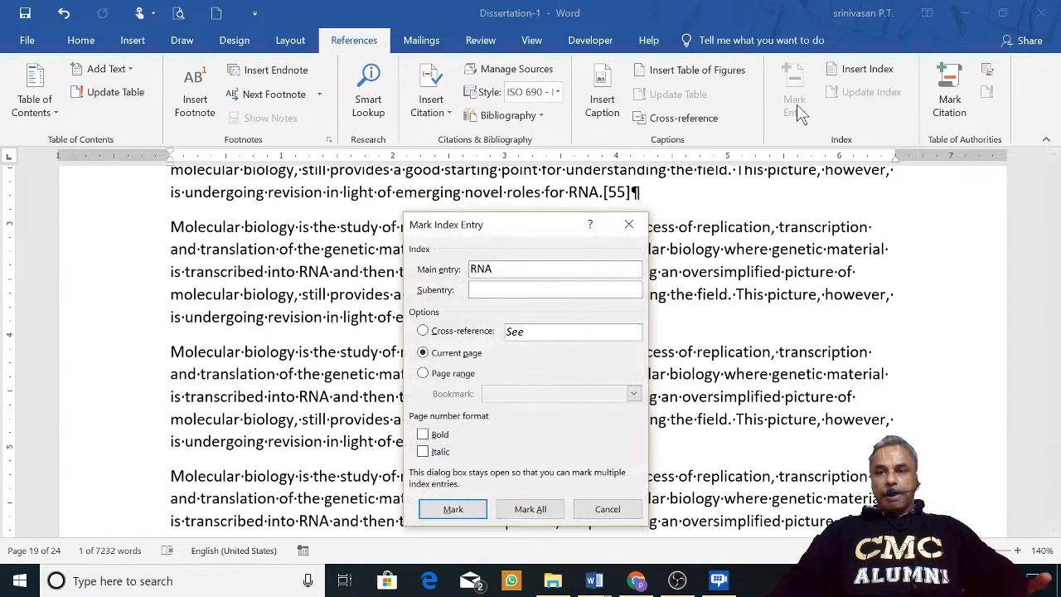
left_click(529, 509)
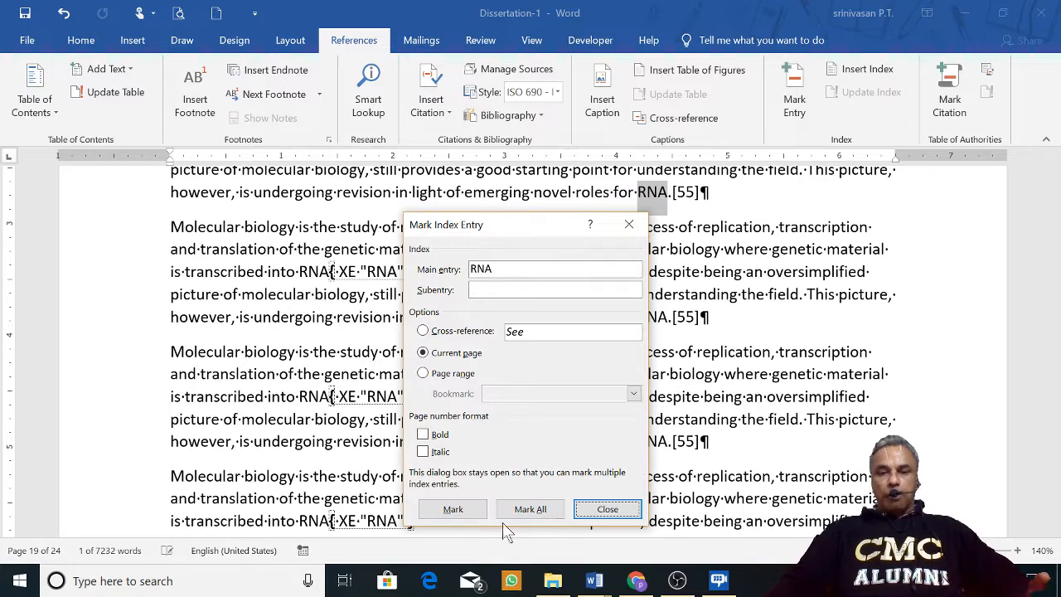
left_click(607, 509)
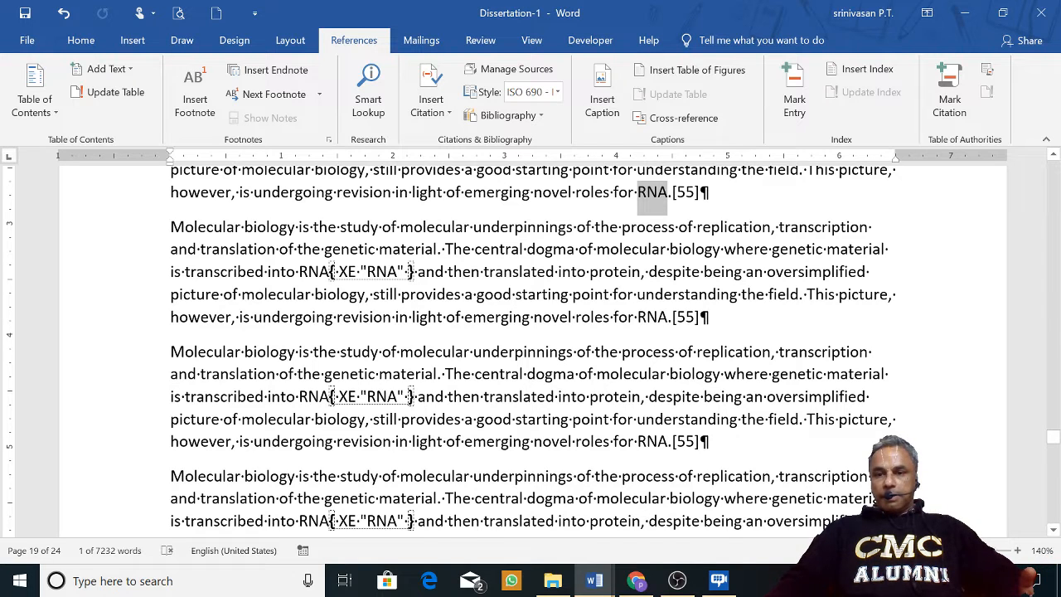
Mark all occurrences of "replication" from the Discussion section as index entries
left_click_drag(696, 227, 771, 227)
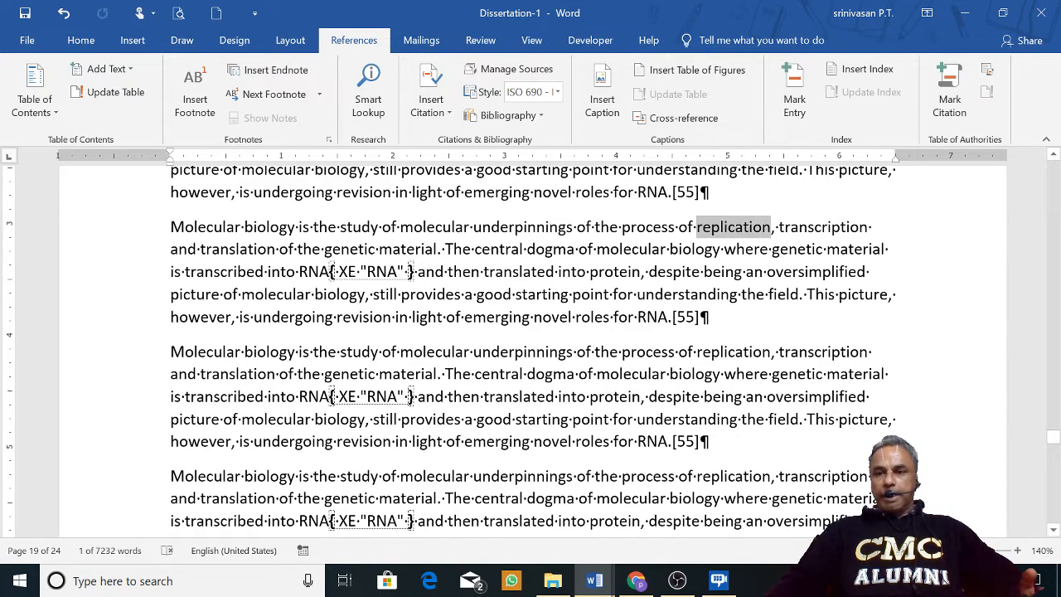
left_click(794, 93)
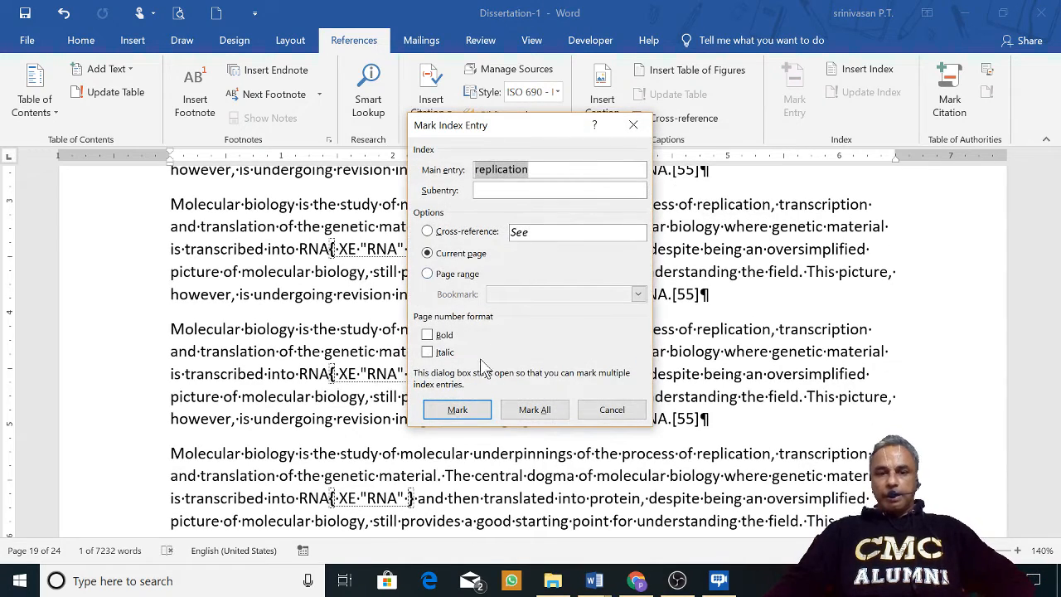
left_click(534, 410)
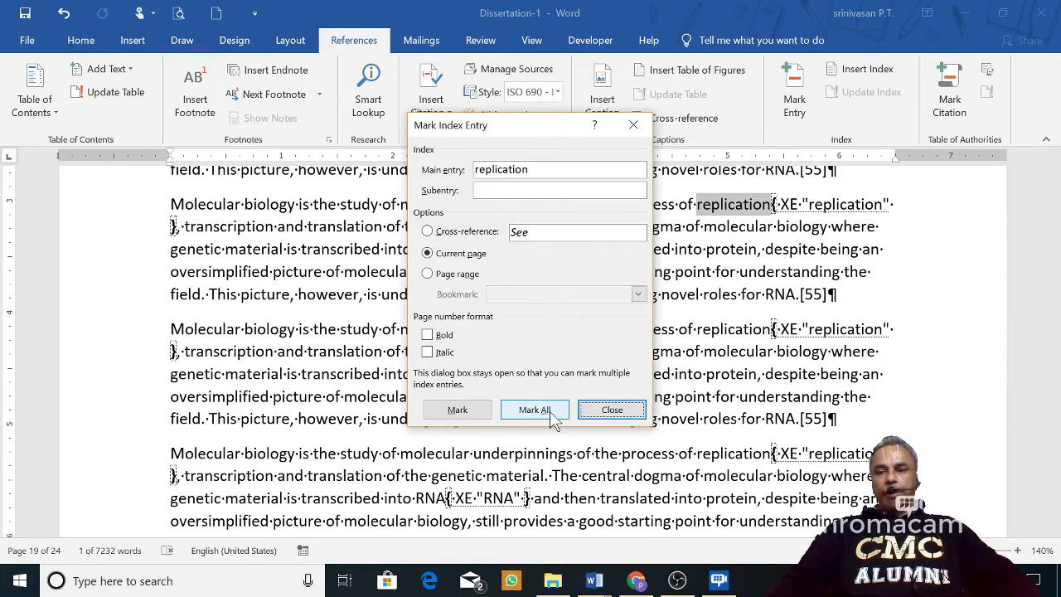
left_click(611, 409)
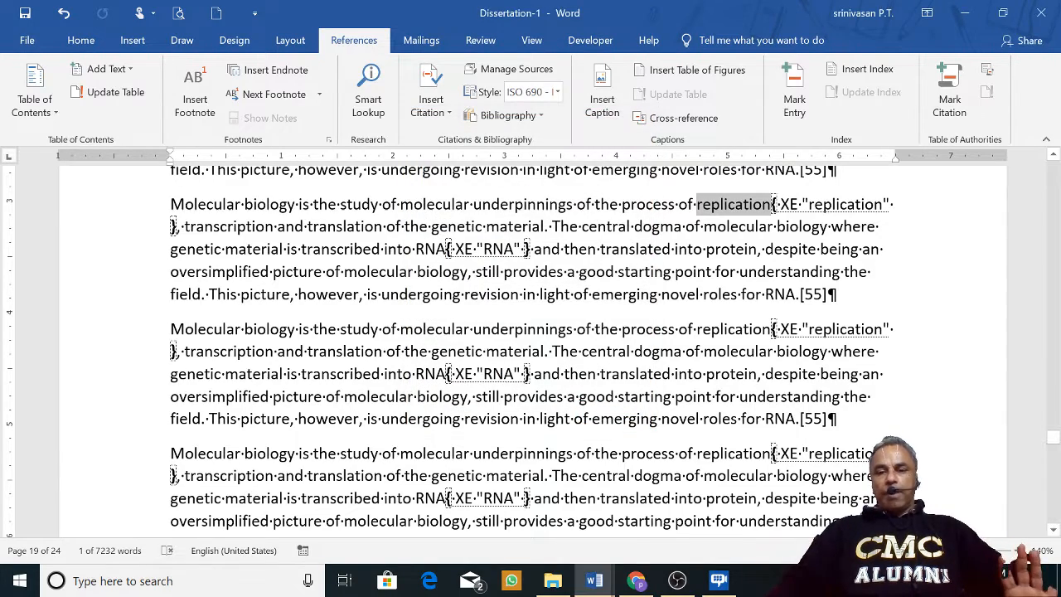
Delete the old index and the blank lines below the Subject index heading at the end of the document
scroll(630, 417, "down", 13)
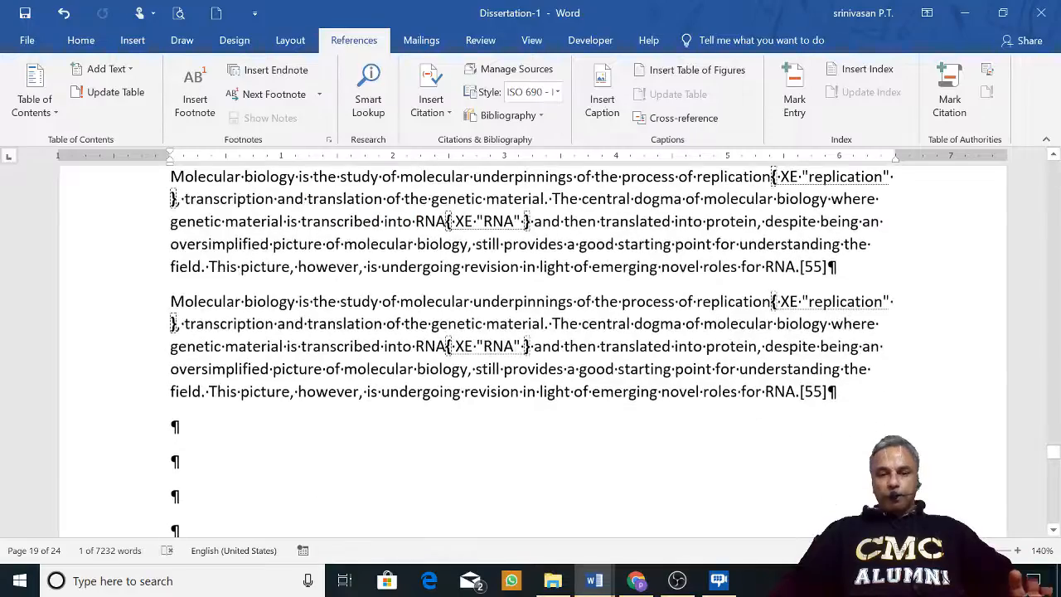
scroll(605, 376, "down", 10)
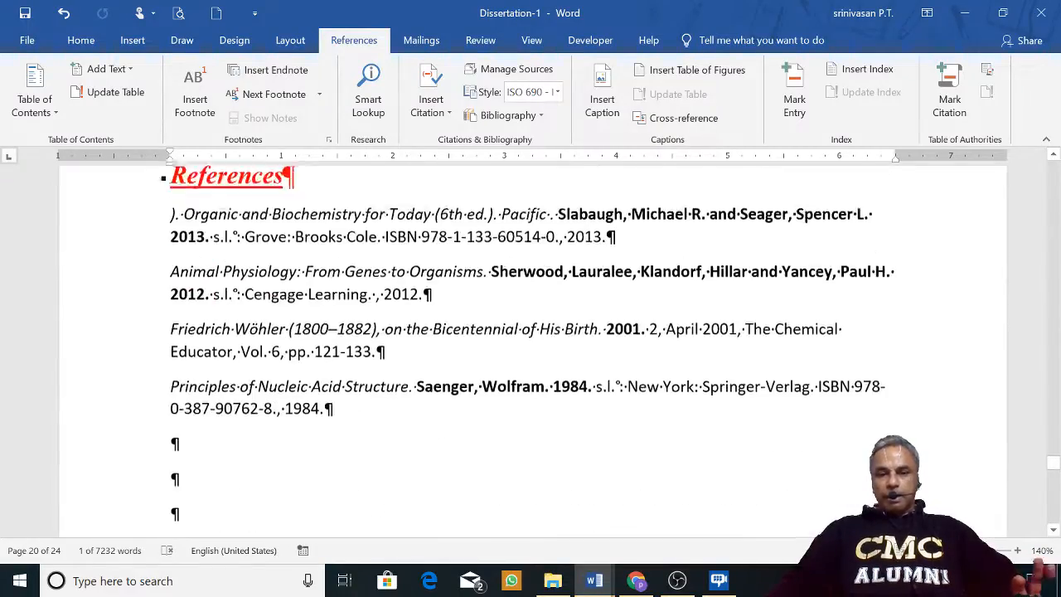
scroll(605, 375, "down", 8)
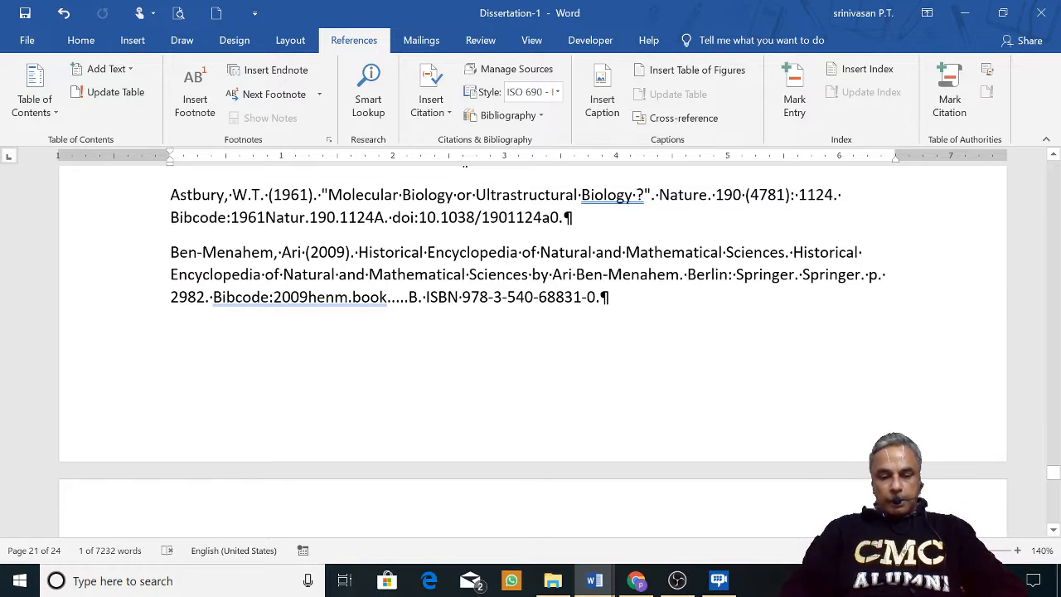
key("ctrl+End")
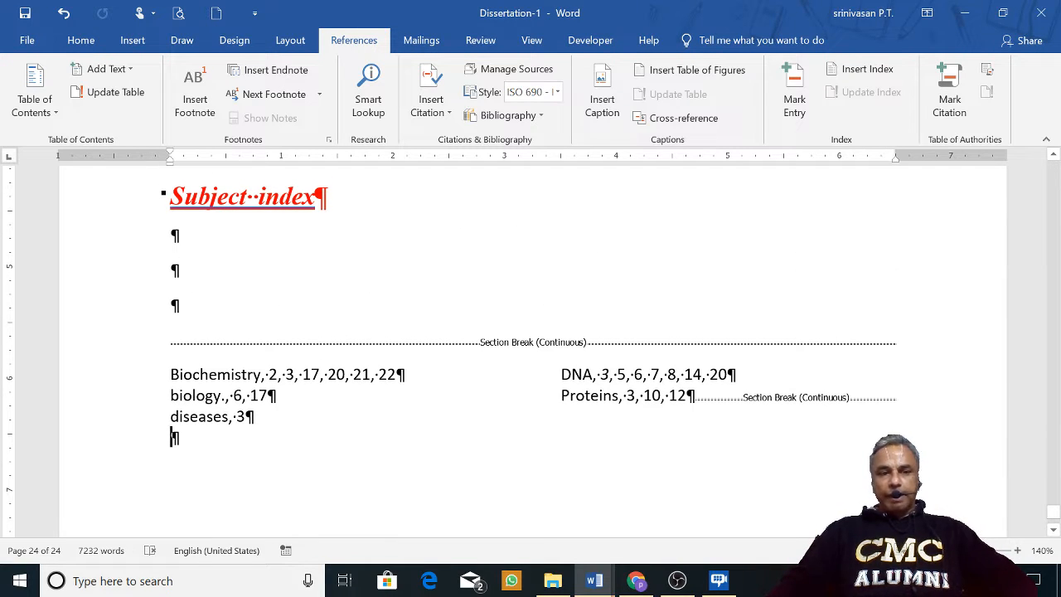
left_click_drag(172, 236, 181, 439)
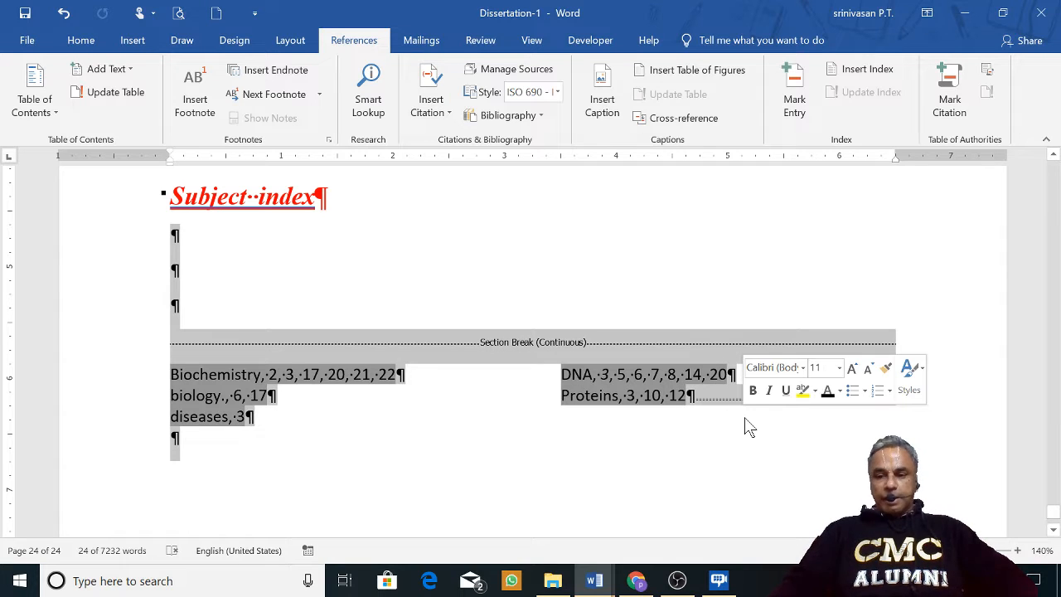
key("Delete")
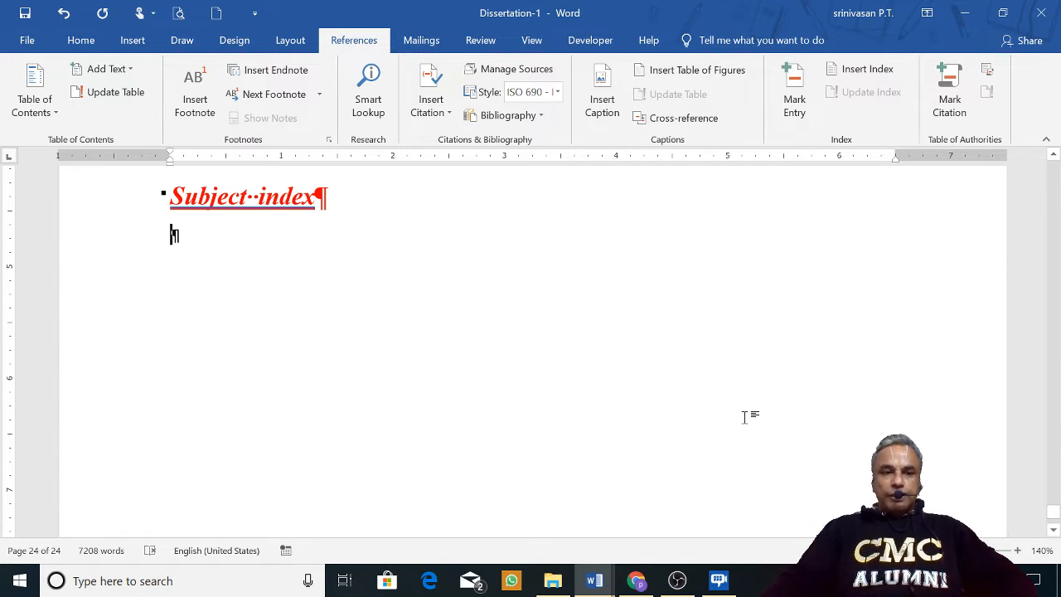
Insert a new indented two-column index below the Subject index heading, using the template format
left_click(869, 70)
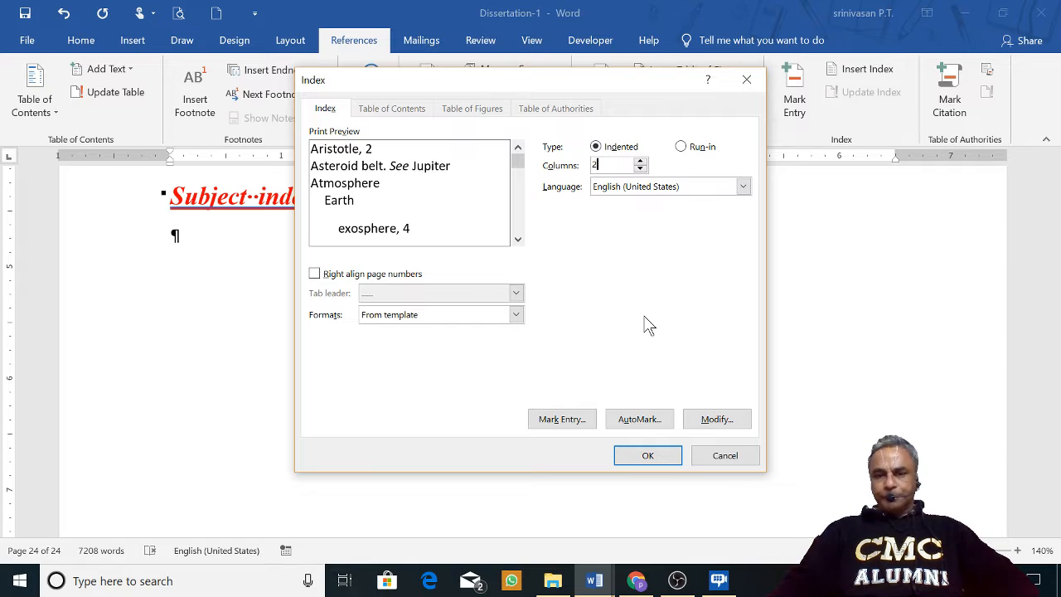
left_click(663, 459)
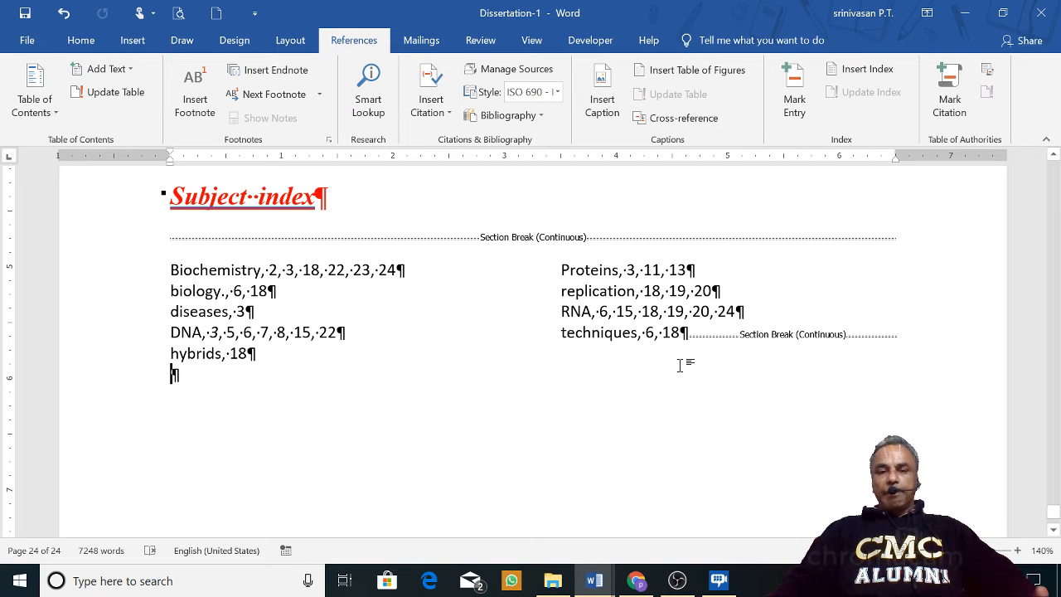
left_click(339, 332)
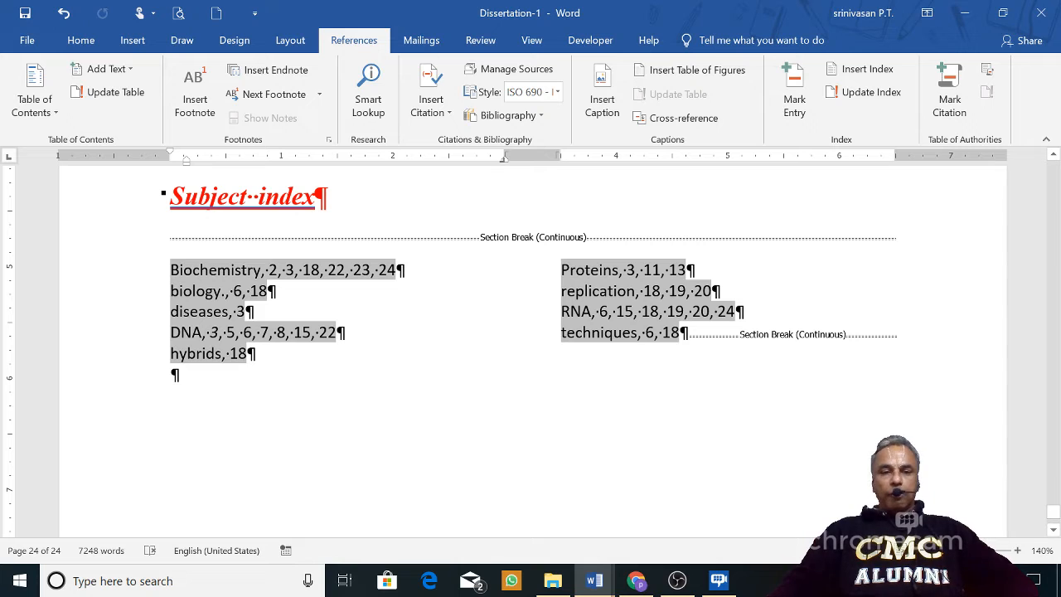
Hide the paragraph and formatting marks in the document
left_click(80, 42)
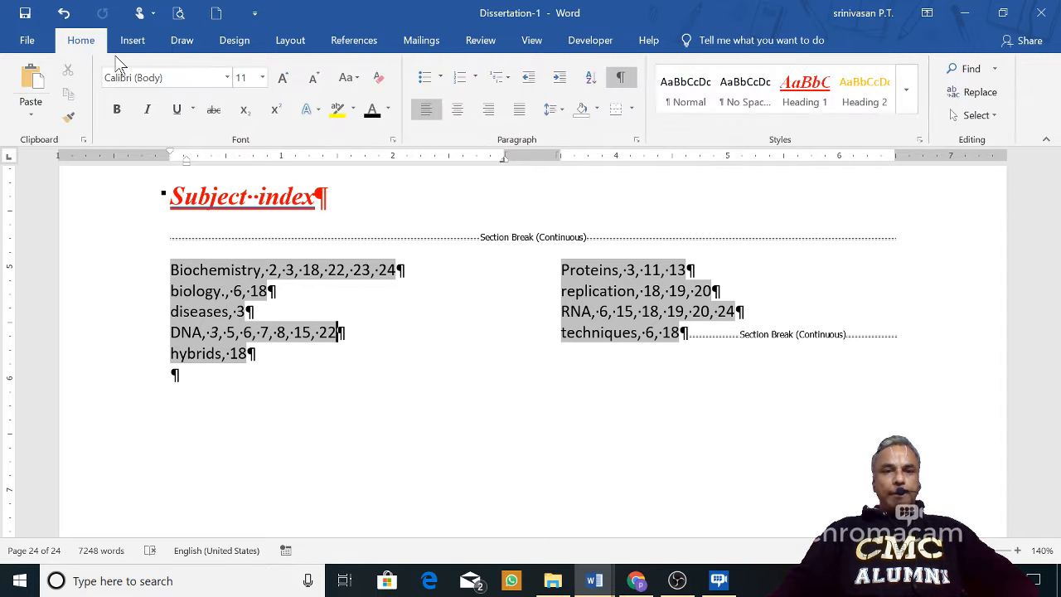
left_click(622, 77)
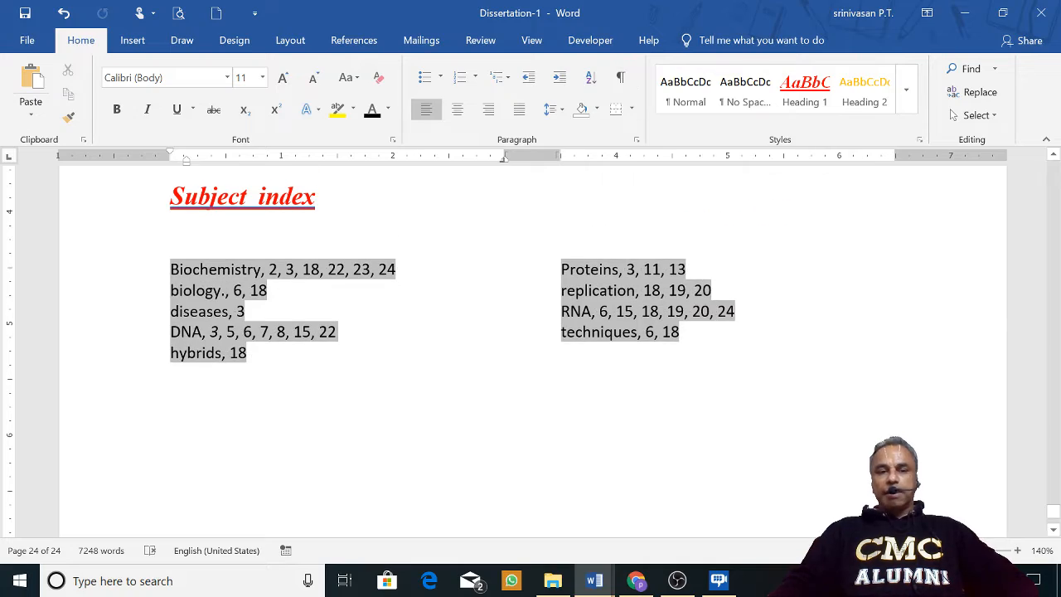
left_click(428, 371)
Insert page numbers at the bottom of the pages using the Thin Line style
scroll(552, 485, "up", 4)
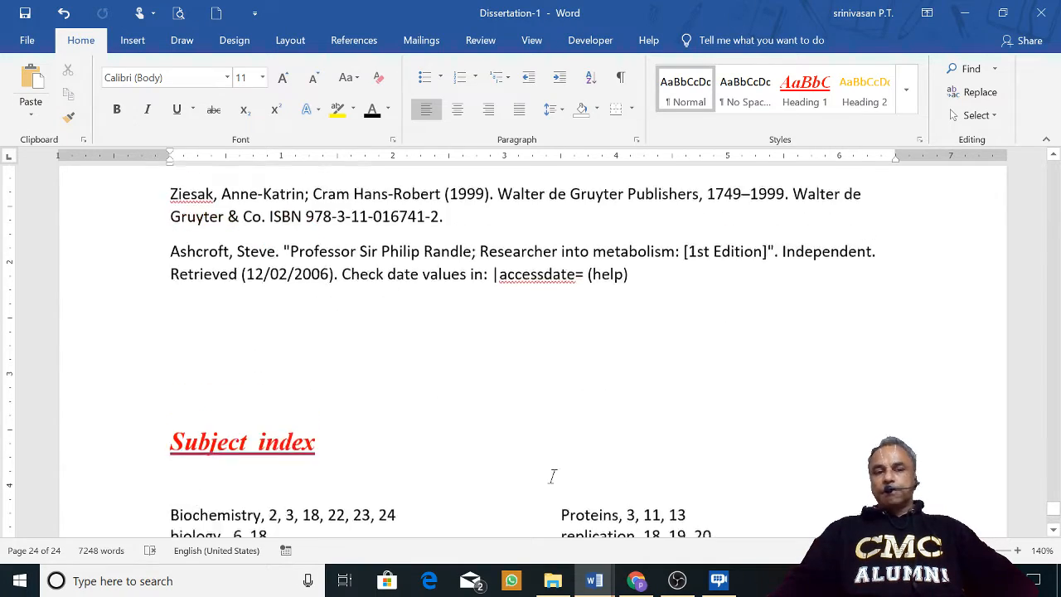
scroll(555, 485, "up", 10)
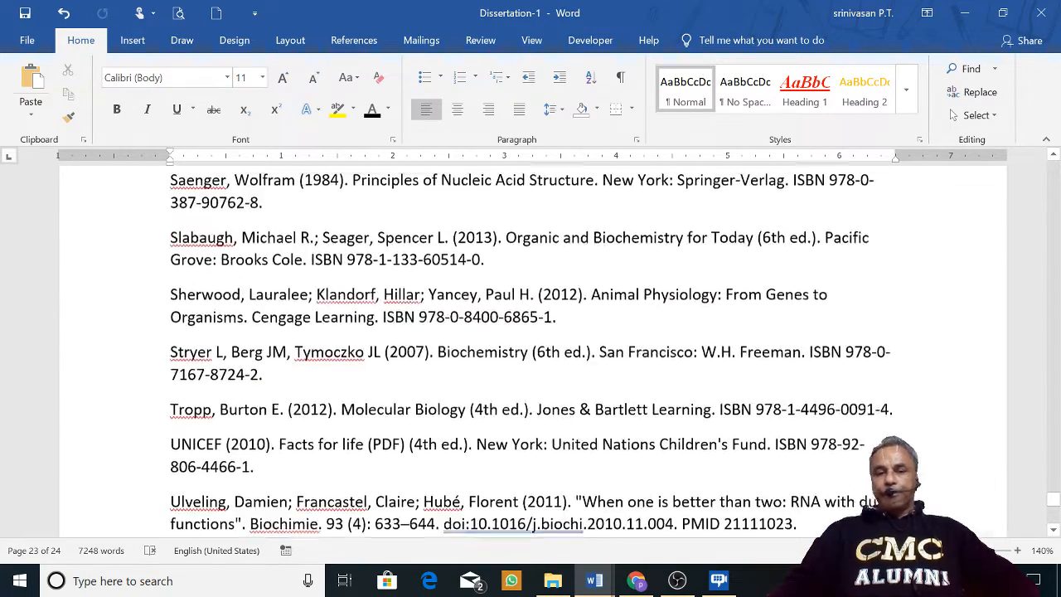
left_click(132, 40)
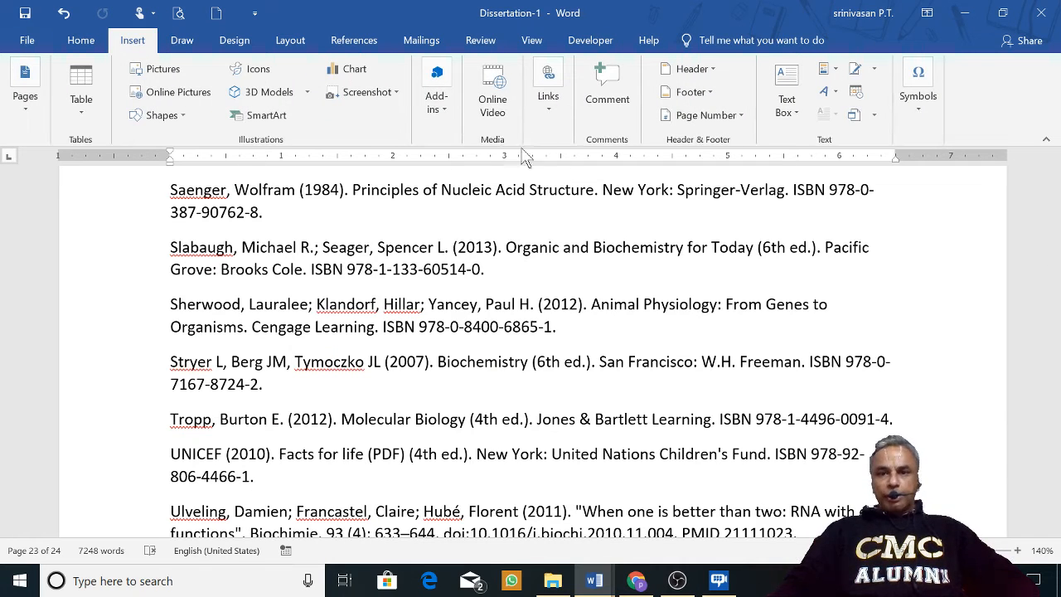
left_click(715, 116)
mouse_move(745, 169)
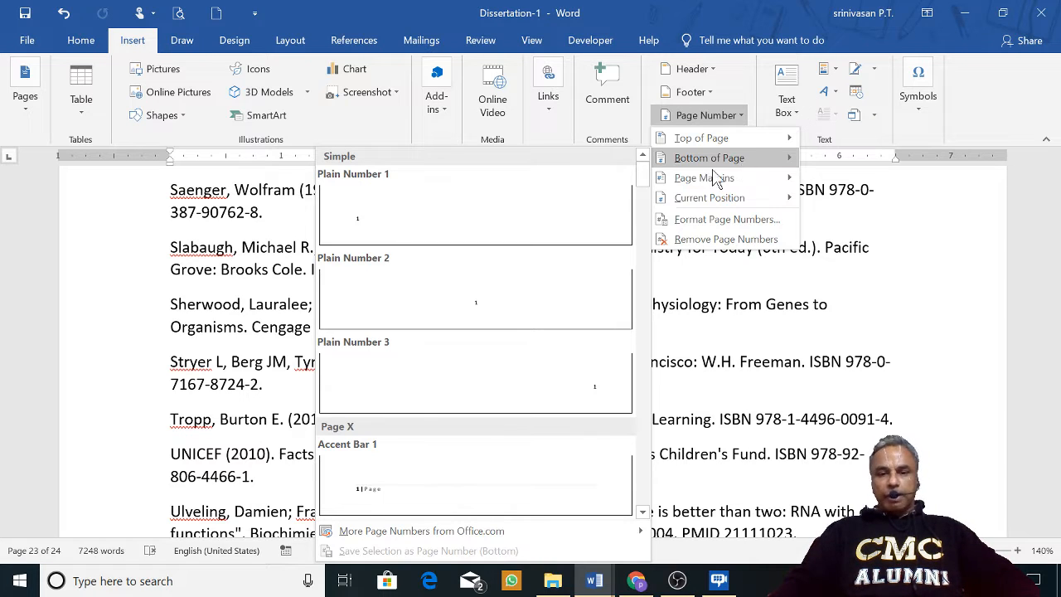
scroll(504, 474, "down", 5)
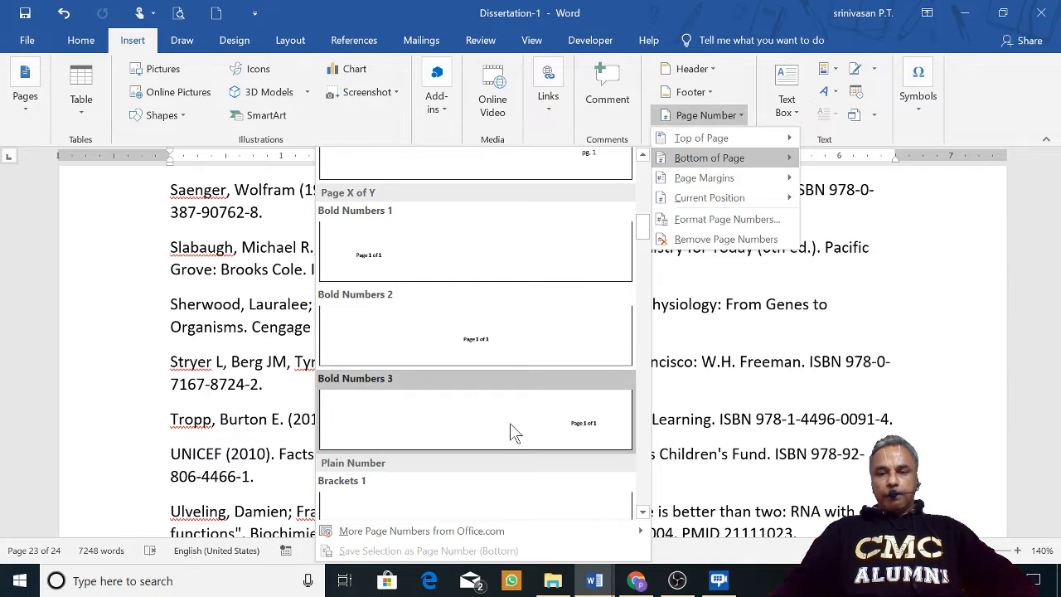
scroll(509, 431, "down", 5)
scroll(510, 306, "up", 5)
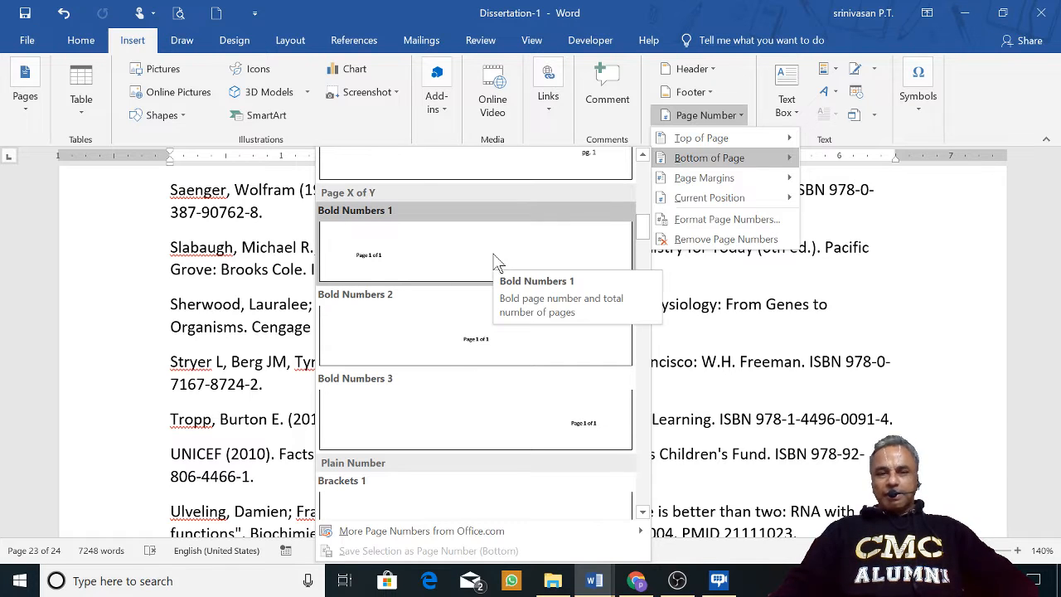
scroll(476, 262, "down", 5)
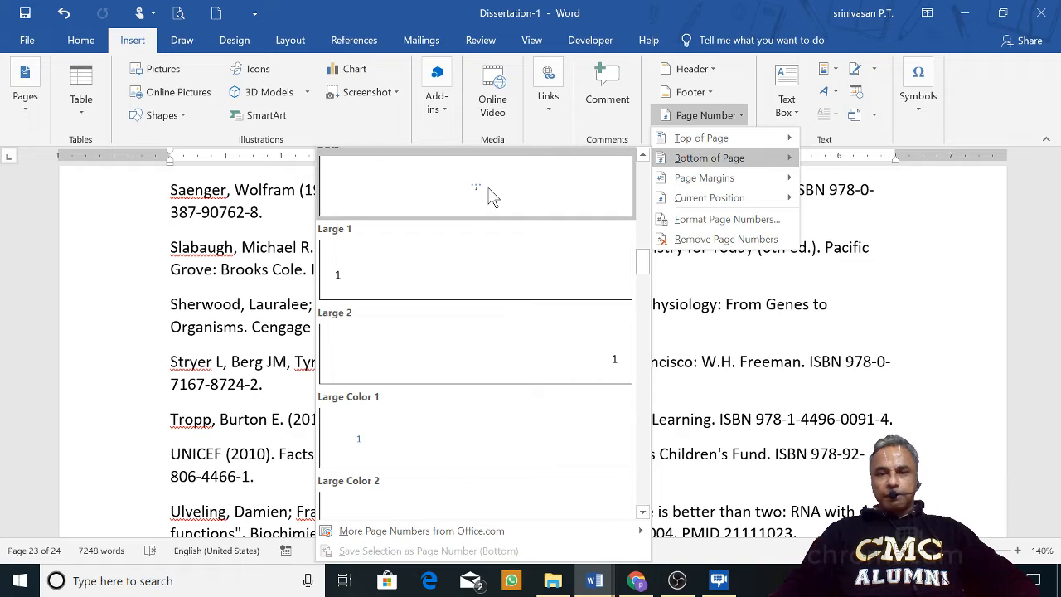
scroll(470, 348, "down", 5)
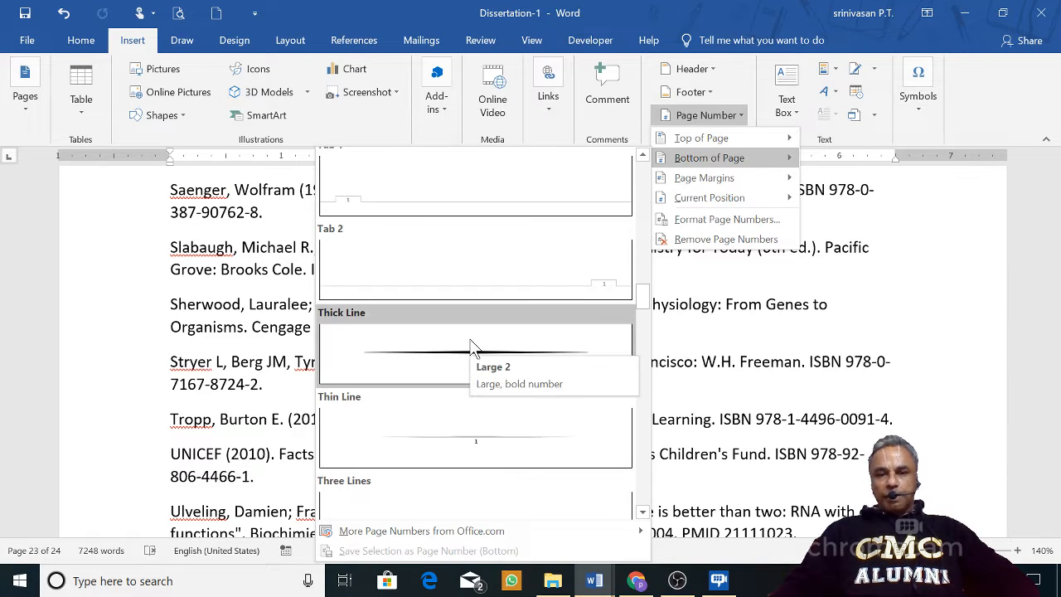
left_click(488, 418)
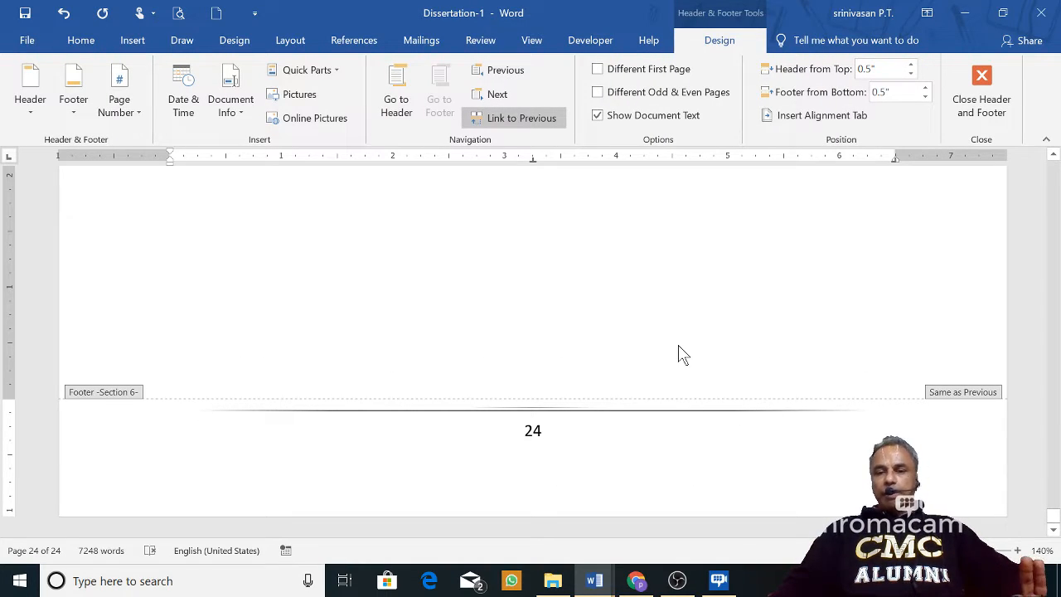
Add a bottom border beneath the "Materials" header text, then close the header and save the document
scroll(678, 355, "up", 12)
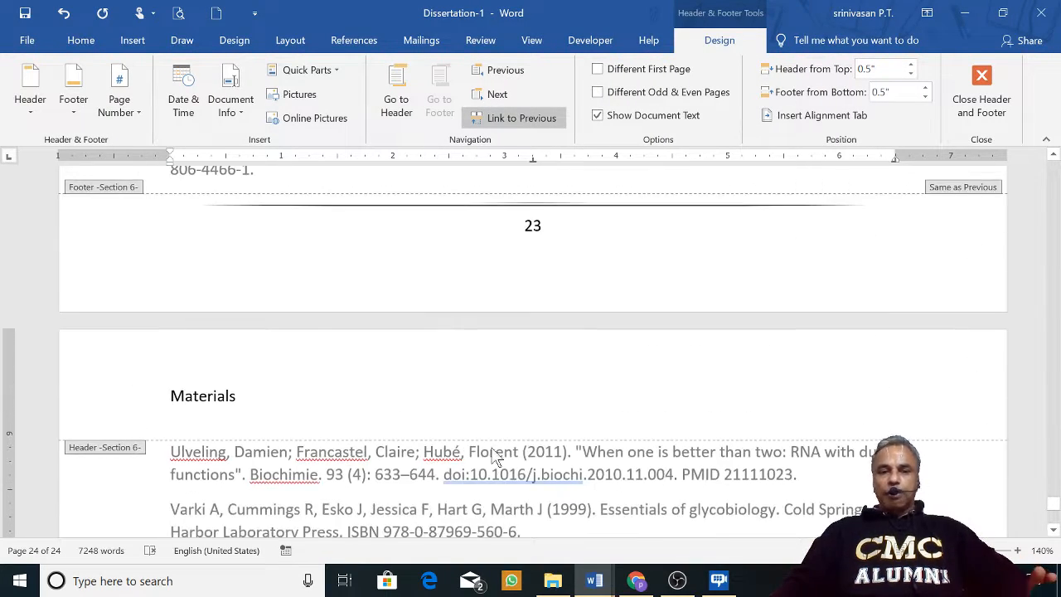
left_click(243, 396)
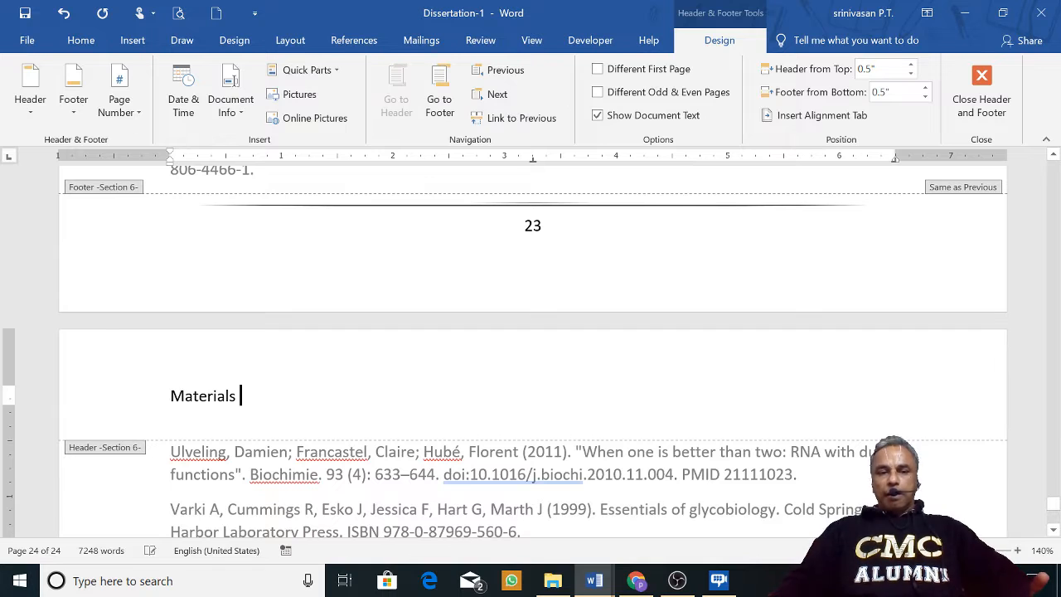
left_click(80, 40)
left_click(614, 109)
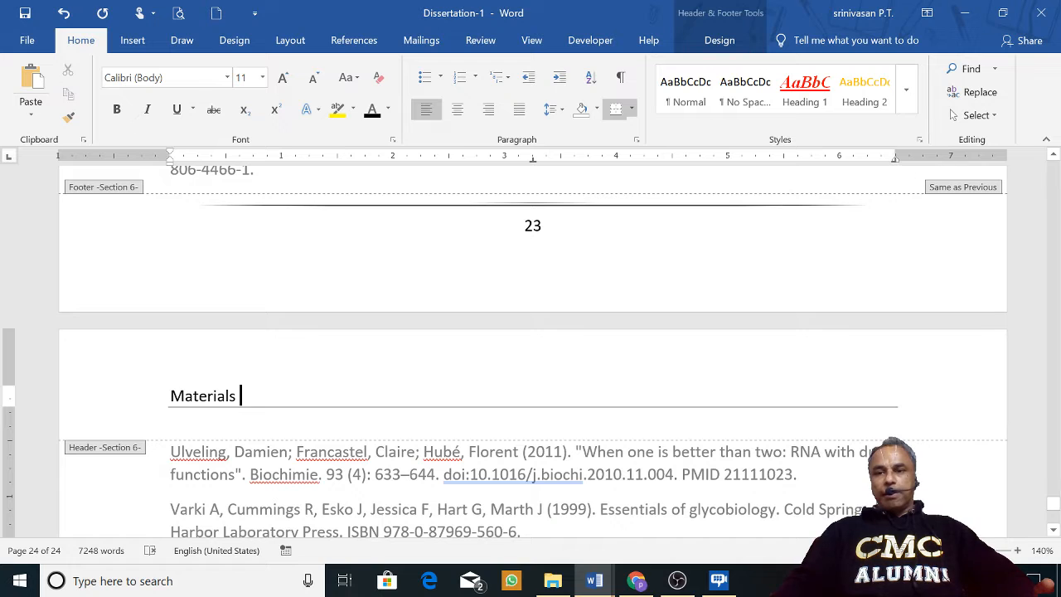
key("Escape")
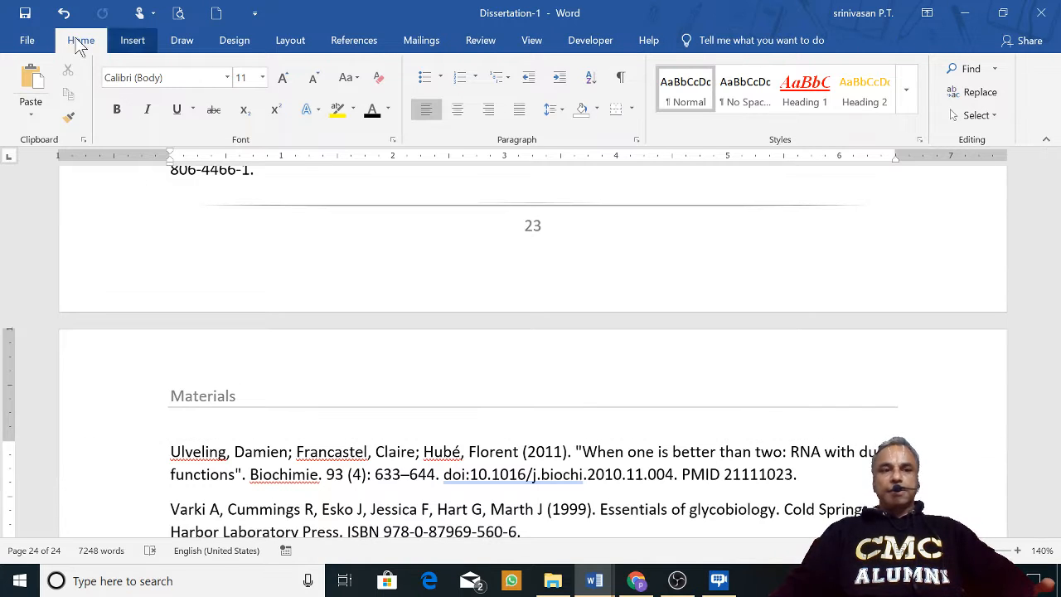
left_click(25, 14)
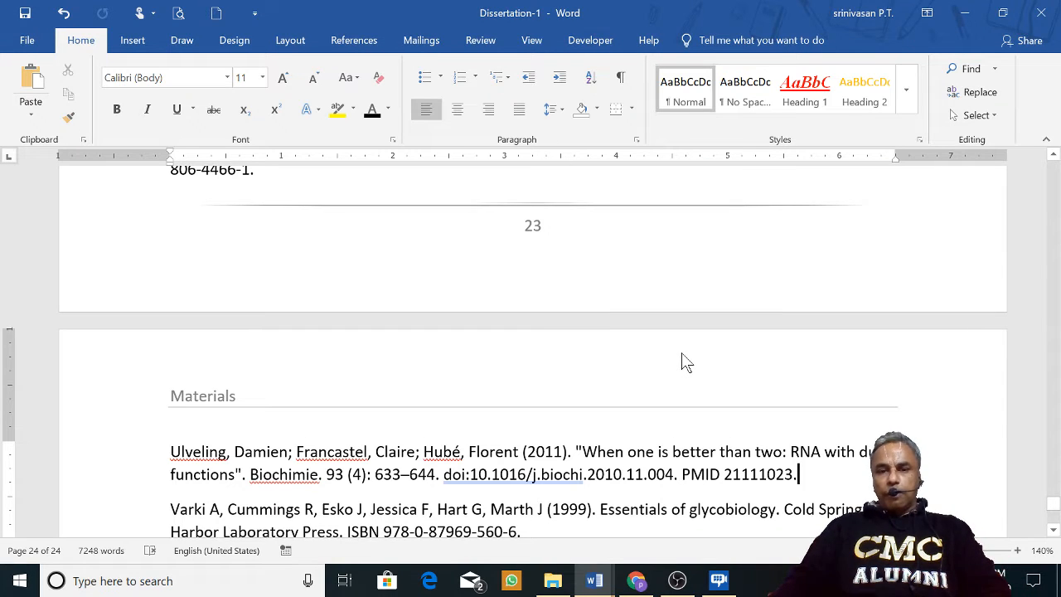
Review the layout, headers and page numbers of all the dissertation's pages in a zoomed-out multi-page overview
scroll(685, 362, "down", 6)
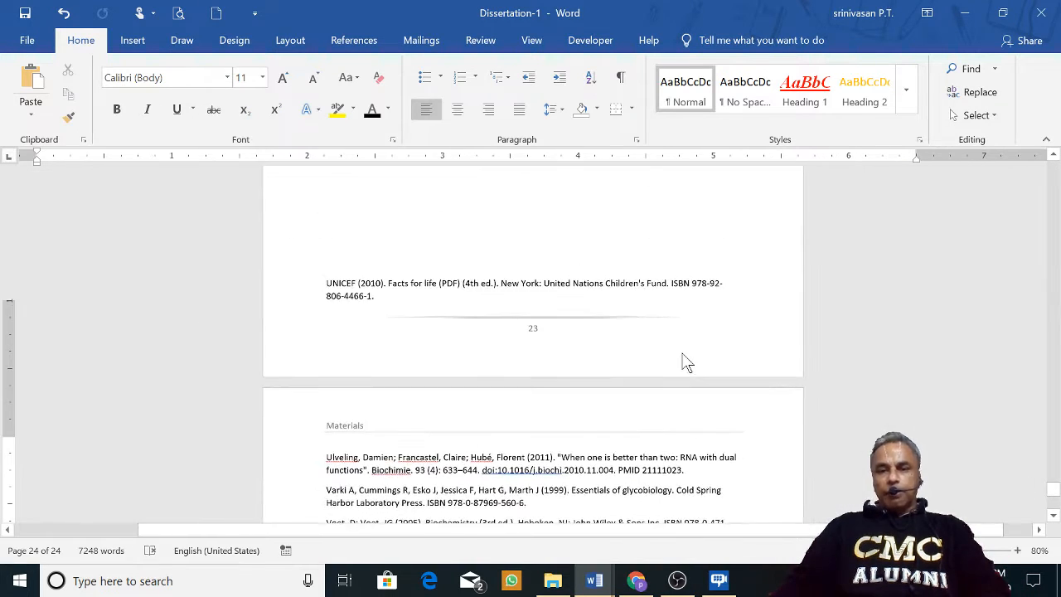
scroll(685, 362, "down", 7)
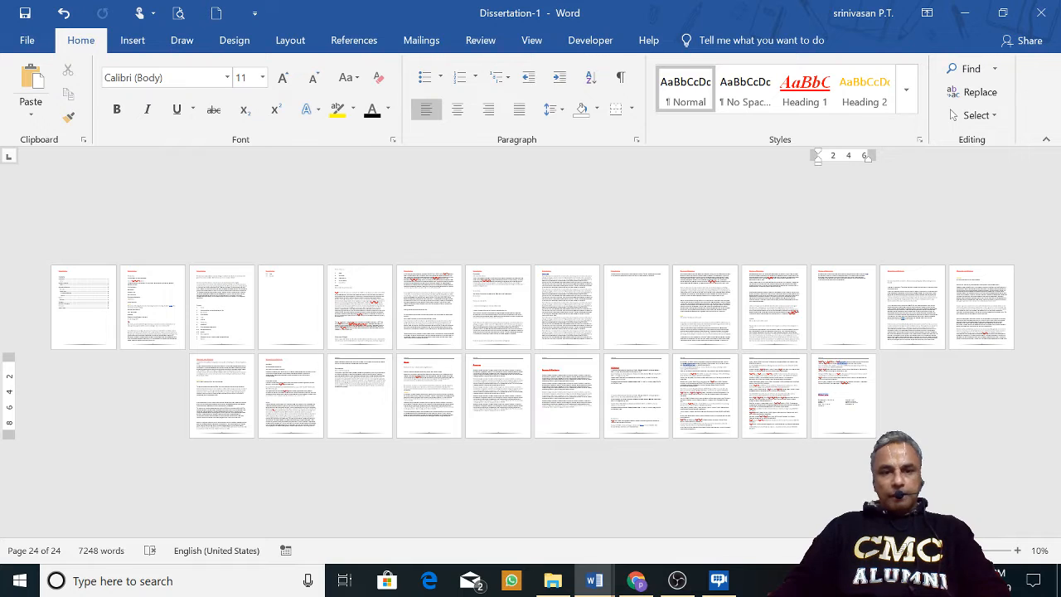
scroll(530, 348, "up", 1)
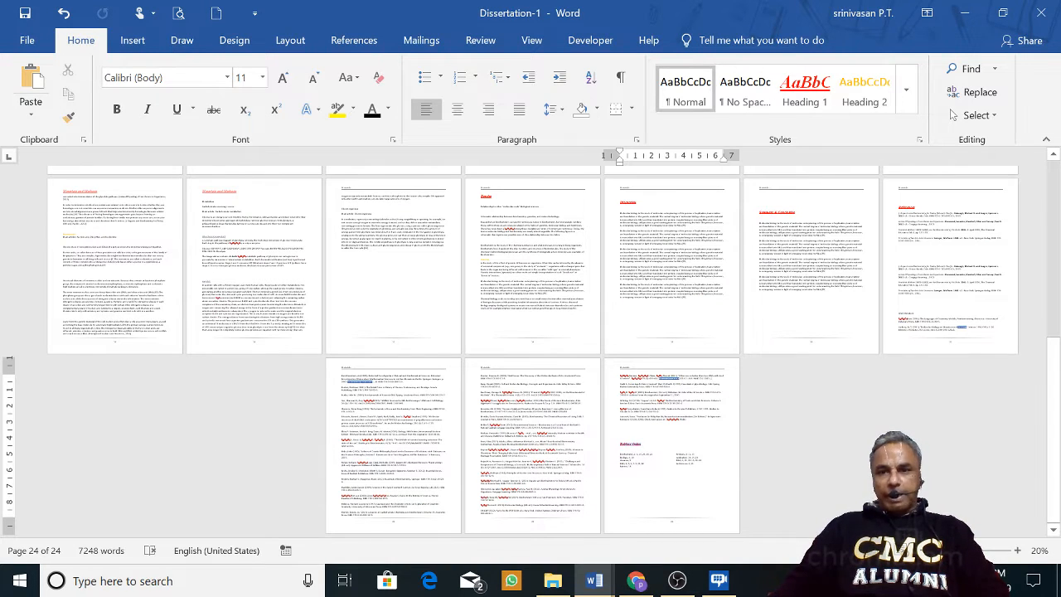
scroll(1057, 327, "up", 3)
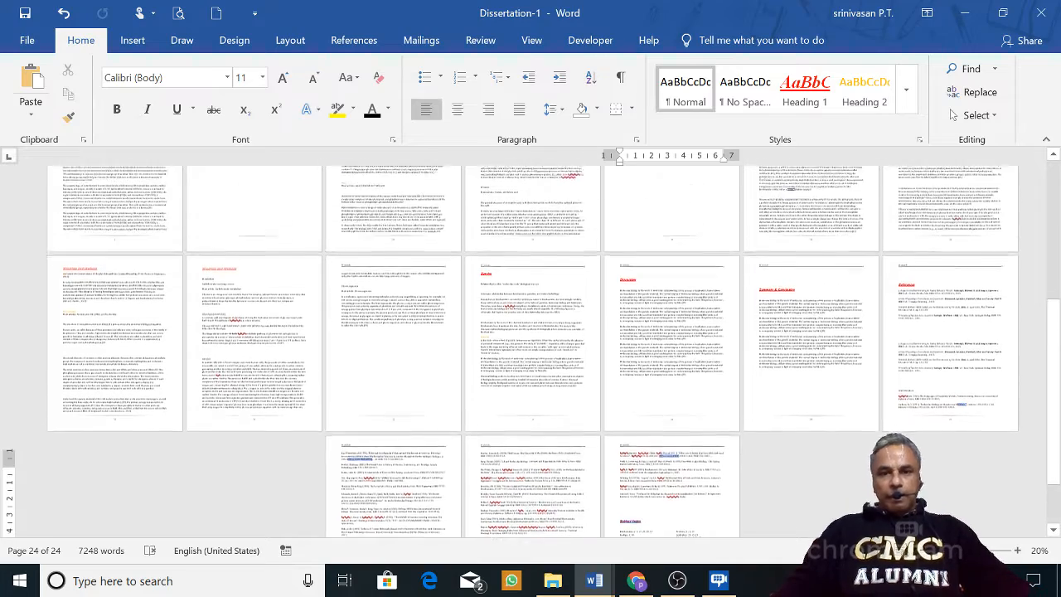
left_click_drag(1057, 328, 1057, 308)
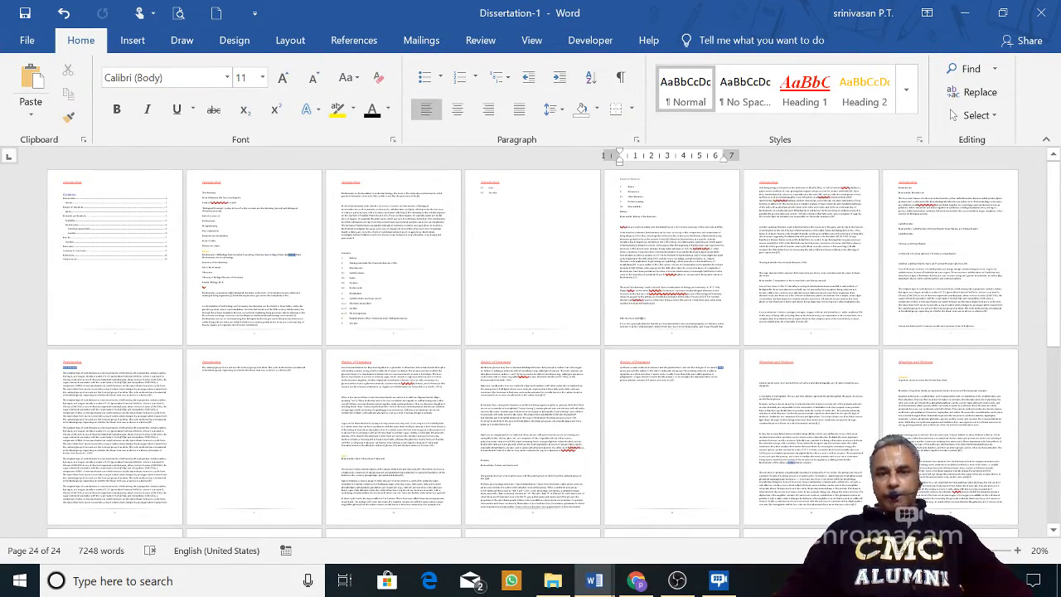
left_click(914, 234)
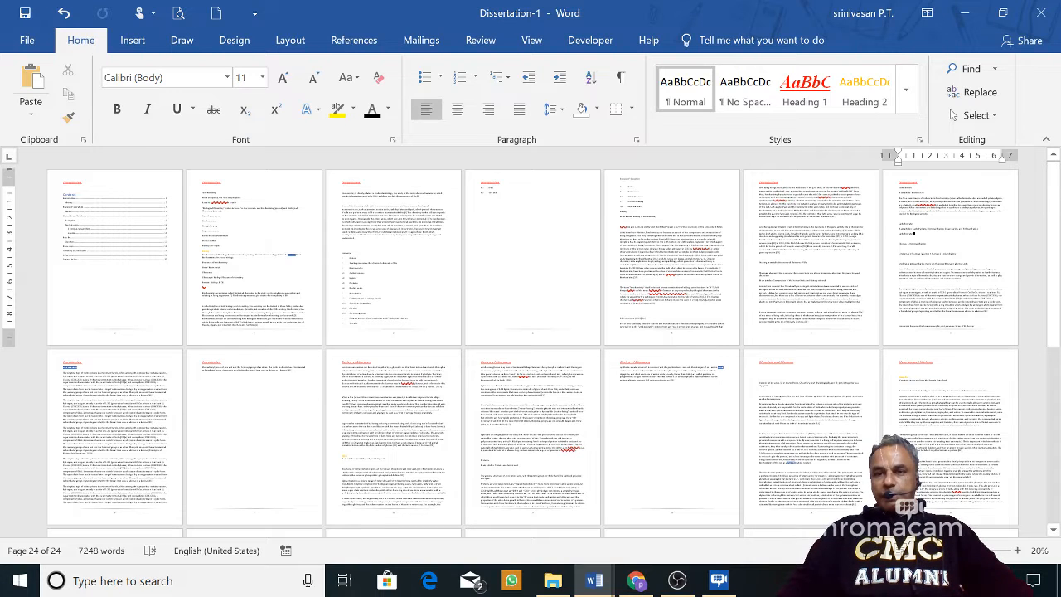
double_click(809, 243)
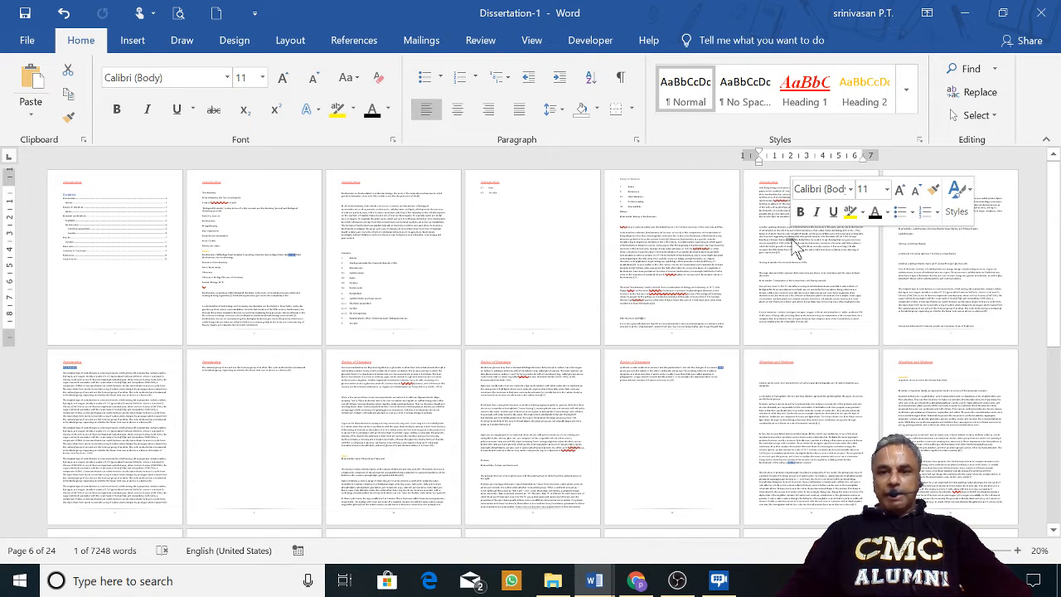
Return from the multi-page overview to a single-page display and enlarge the view to 140%
left_click(537, 50)
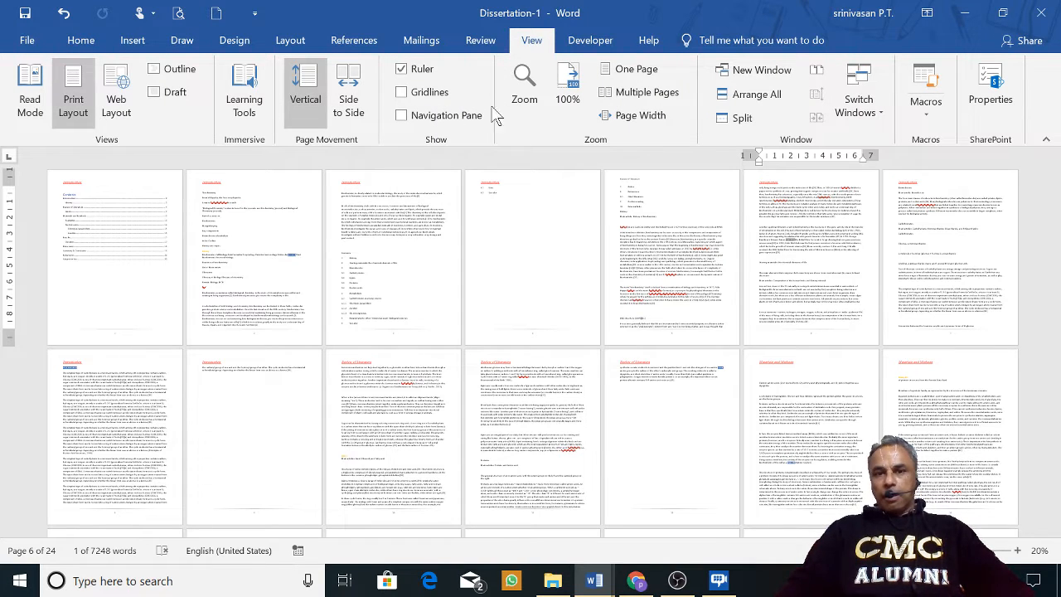
left_click(631, 71)
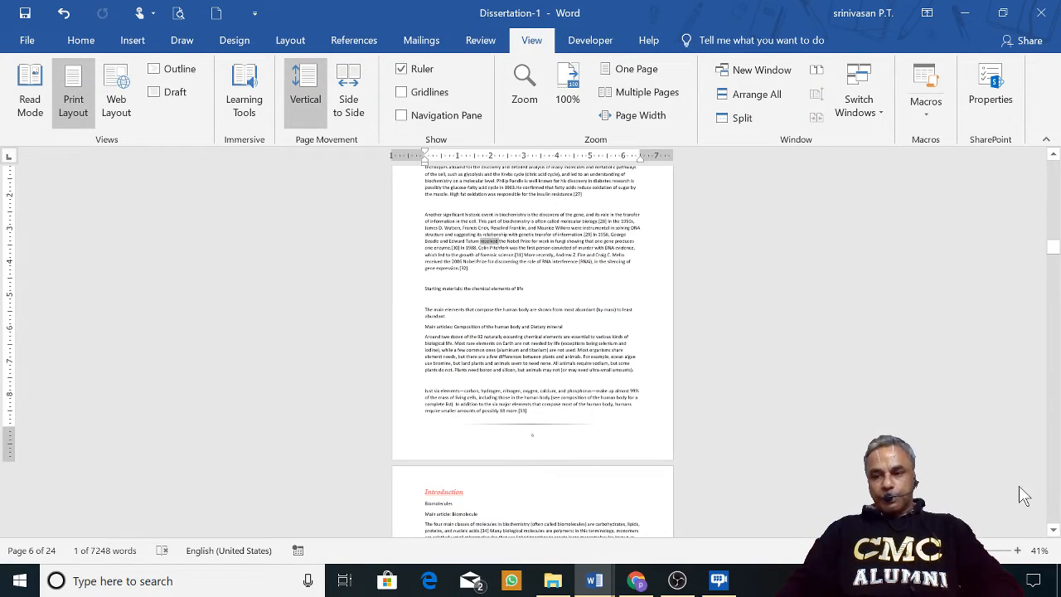
left_click(1017, 550)
left_click(1017, 550)
left_click(1017, 550)
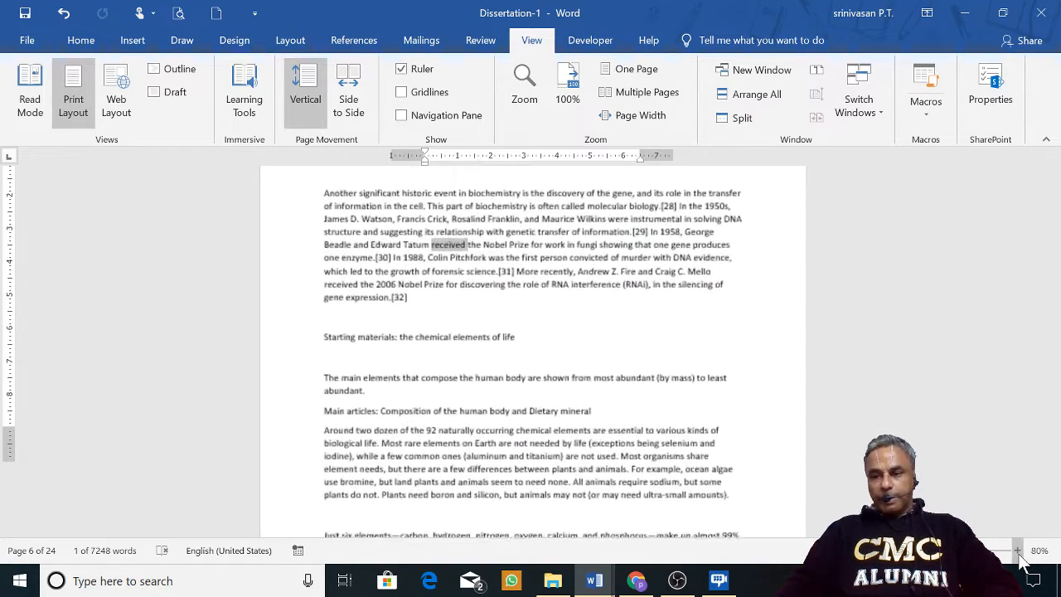
left_click(1017, 551)
left_click(1017, 550)
left_click(1017, 550)
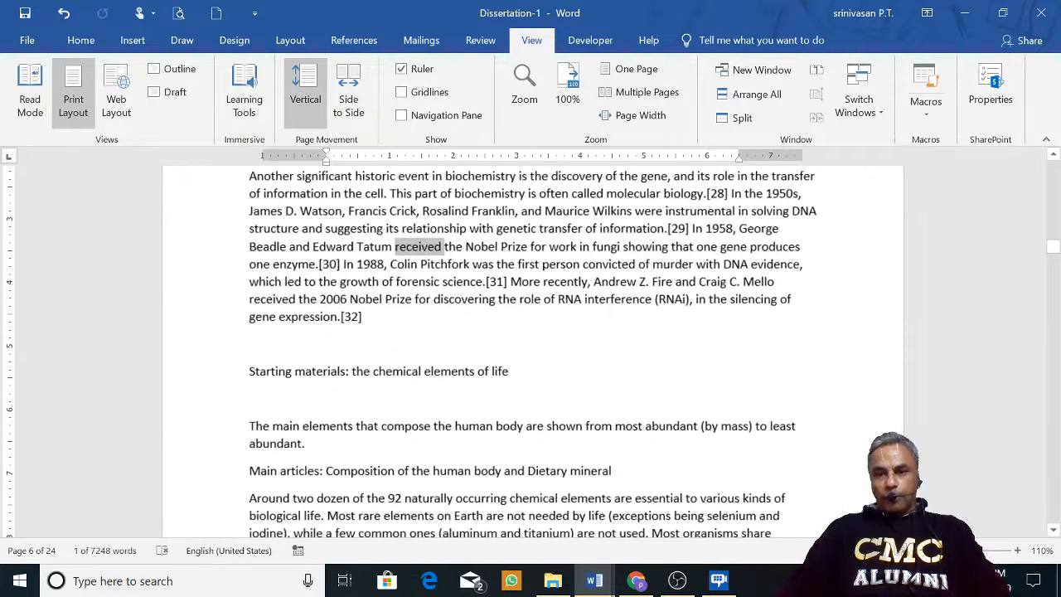
left_click(1017, 550)
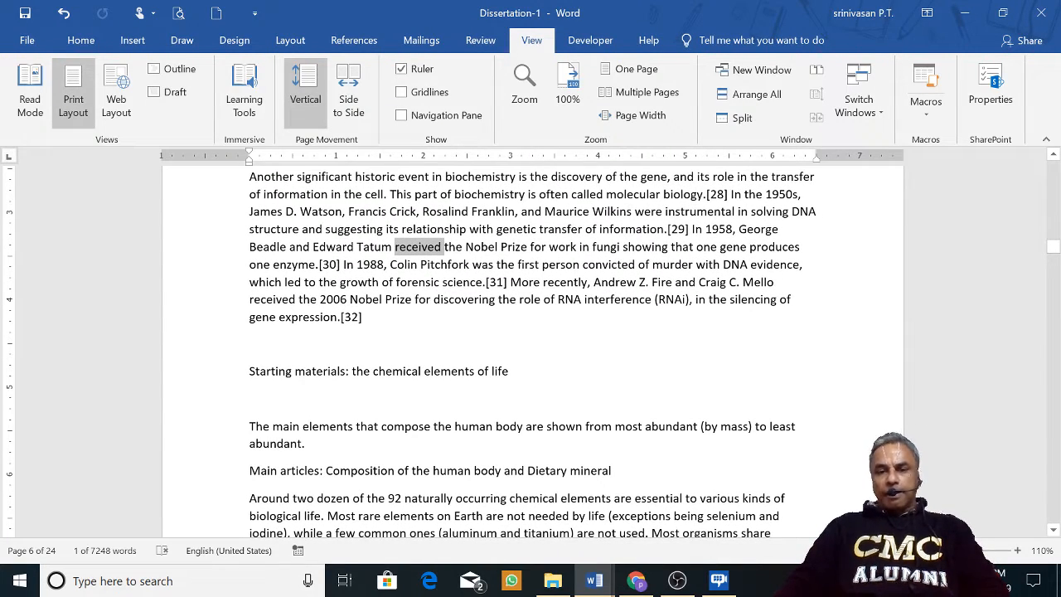
Update the entire table of contents on the first page, running the full update twice
scroll(729, 372, "up", 3)
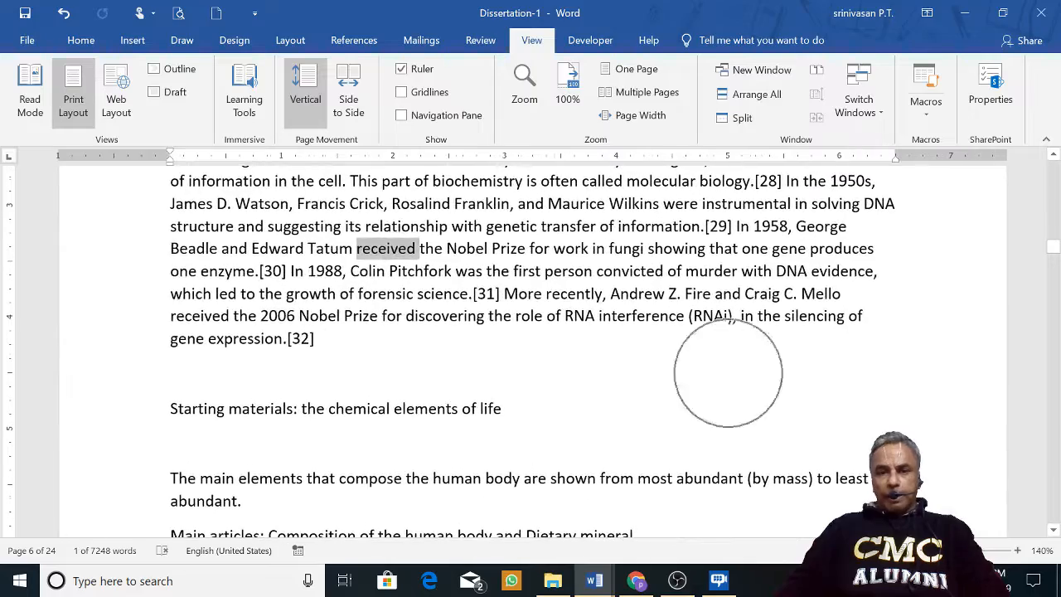
scroll(729, 373, "up", 10)
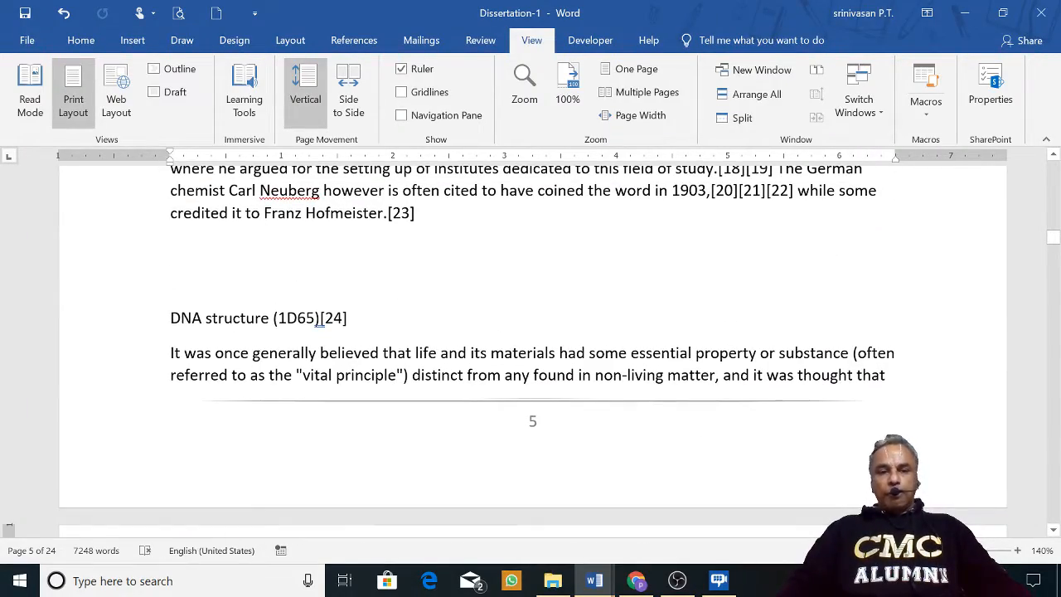
scroll(696, 376, "up", 15)
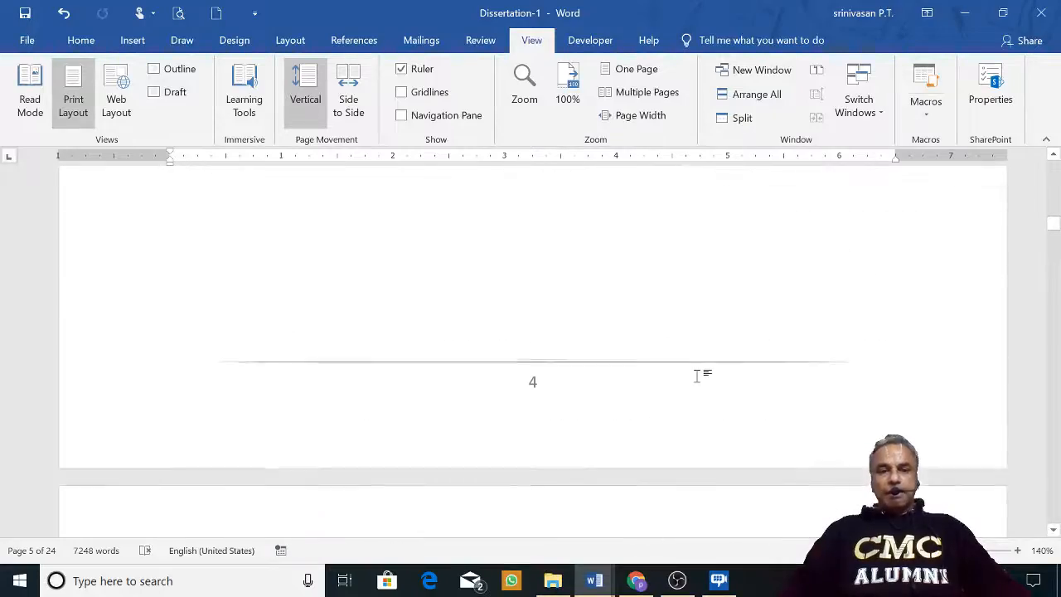
scroll(698, 381, "up", 15)
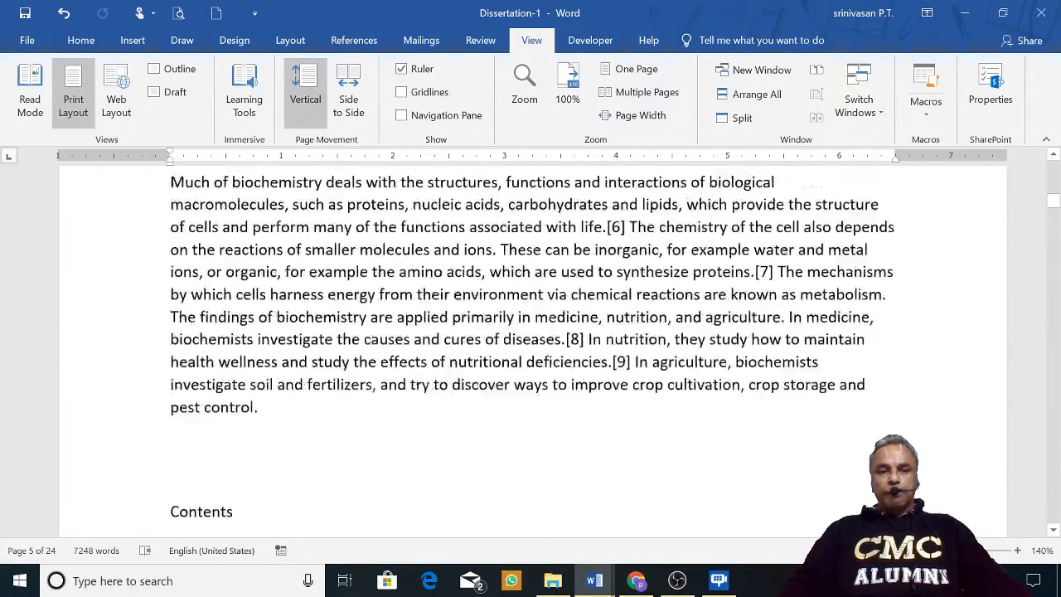
scroll(697, 383, "up", 15)
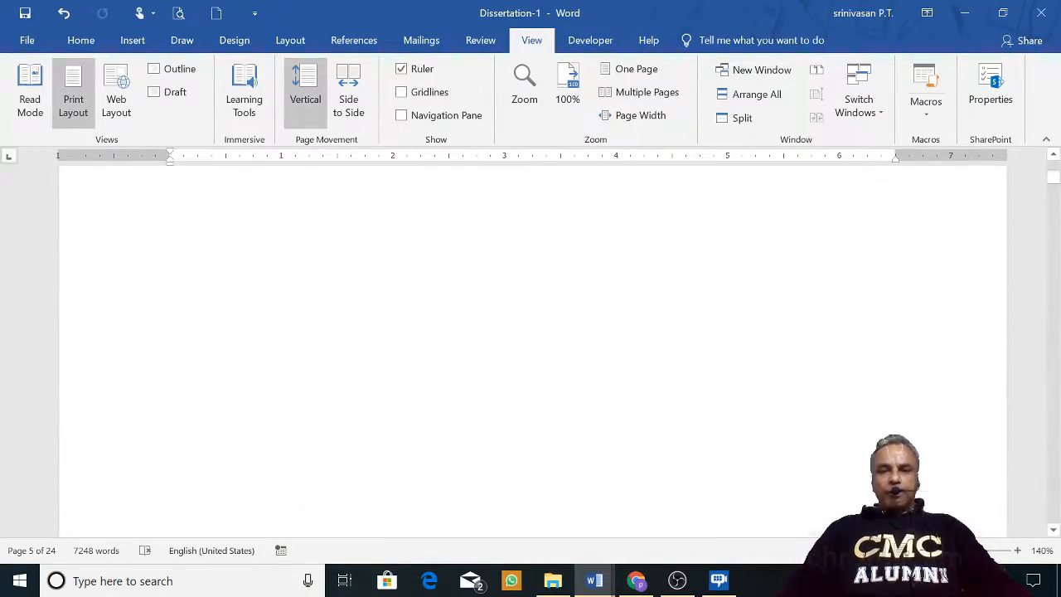
scroll(698, 383, "up", 3)
left_click(446, 289)
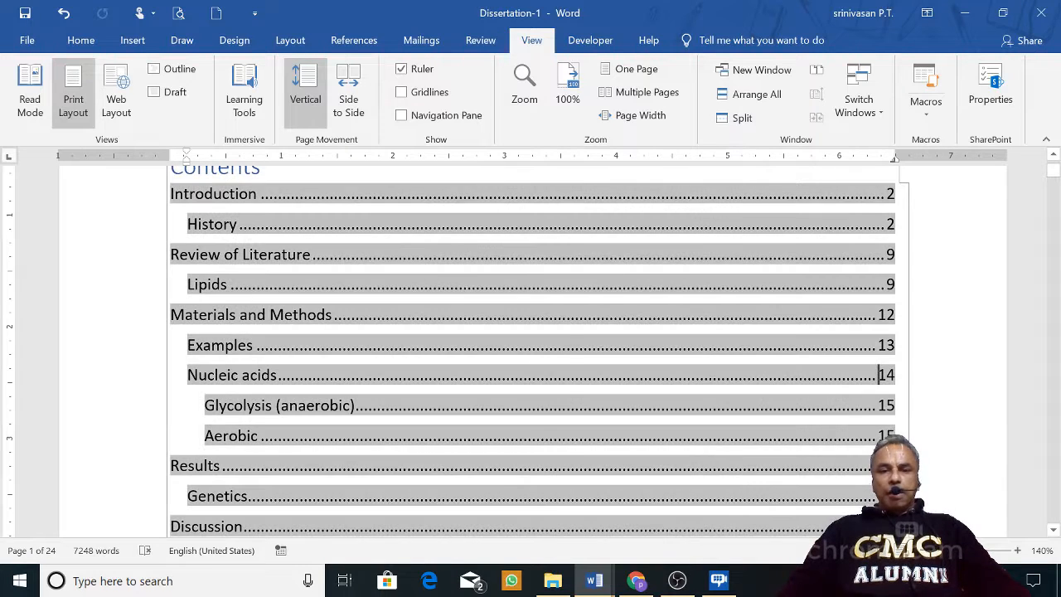
right_click(448, 305)
left_click(496, 393)
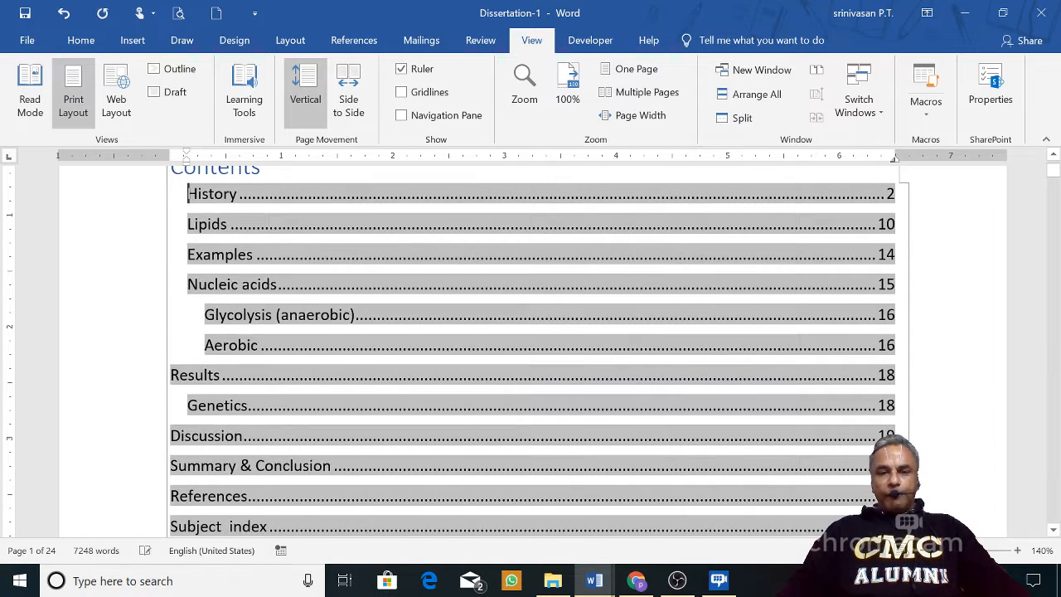
right_click(433, 355)
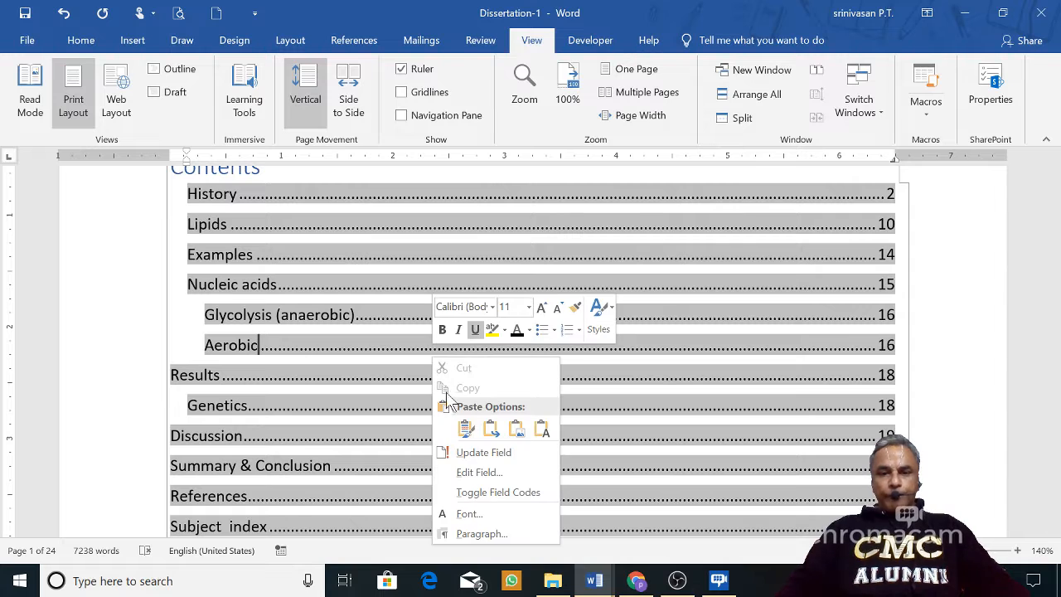
left_click(484, 454)
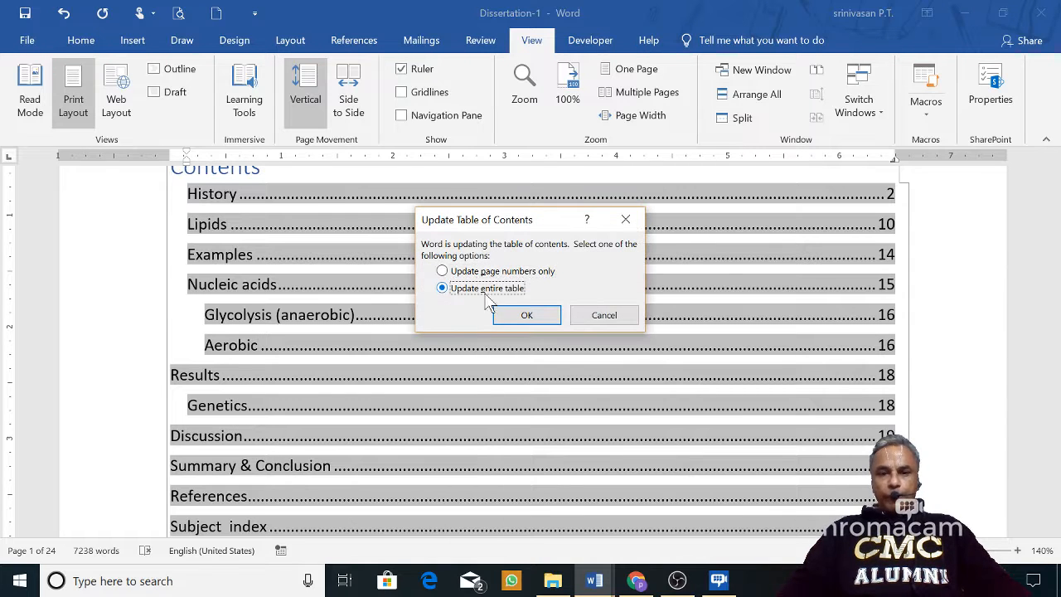
left_click(525, 315)
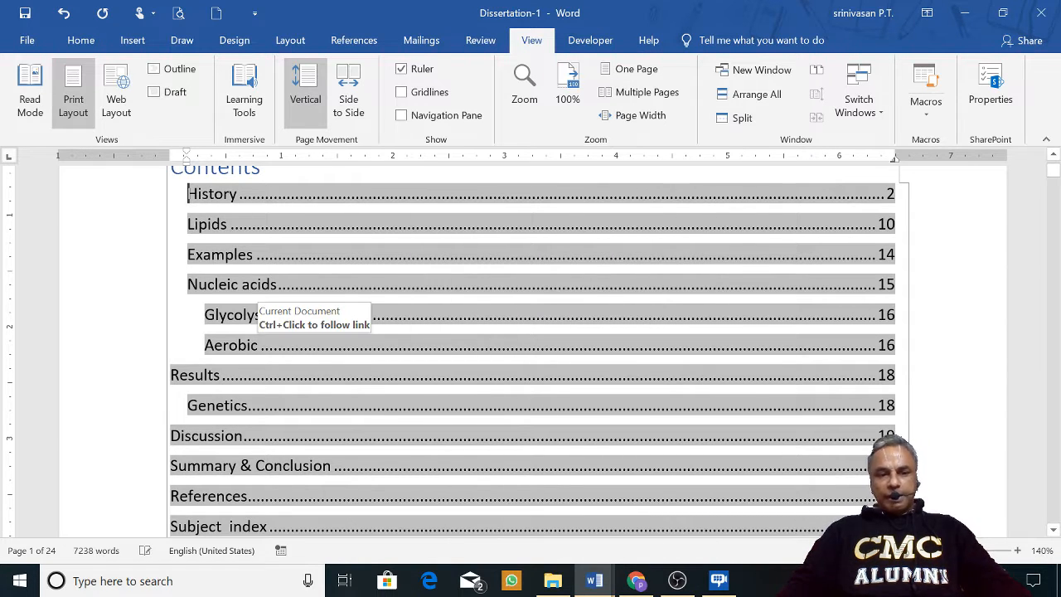
Check the entries and page numbers listed in the updated table of contents
scroll(531, 348, "down", 4)
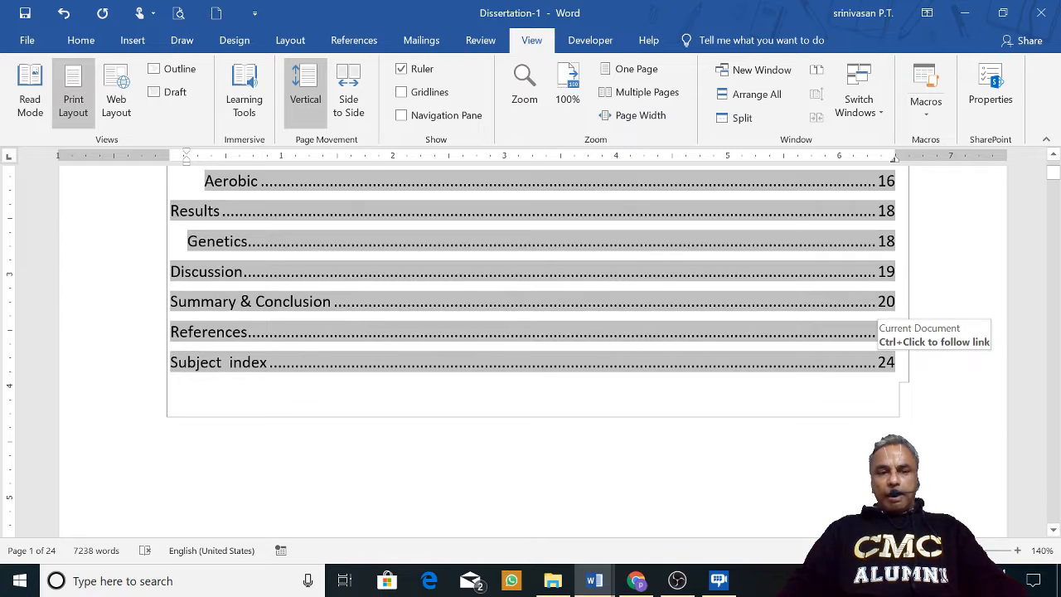
scroll(530, 348, "up", 6)
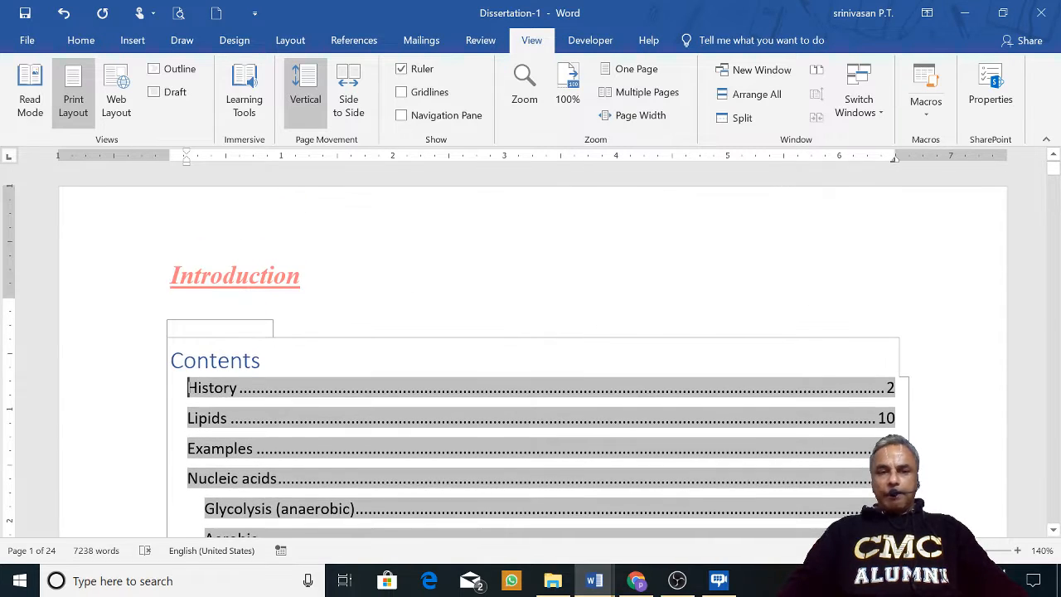
left_click(437, 312)
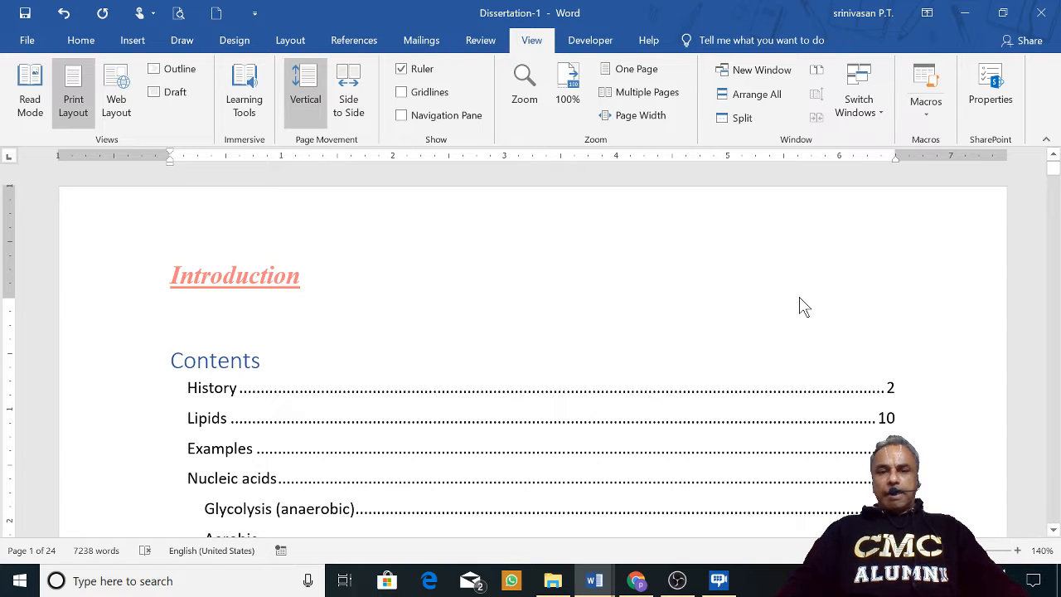
scroll(800, 332, "down", 5)
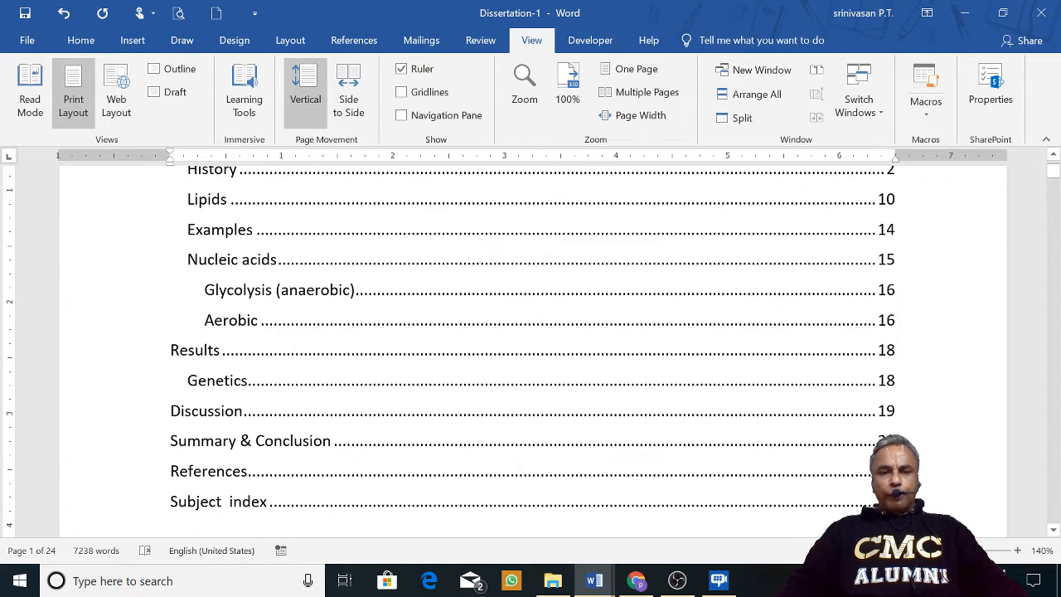
left_click(878, 319)
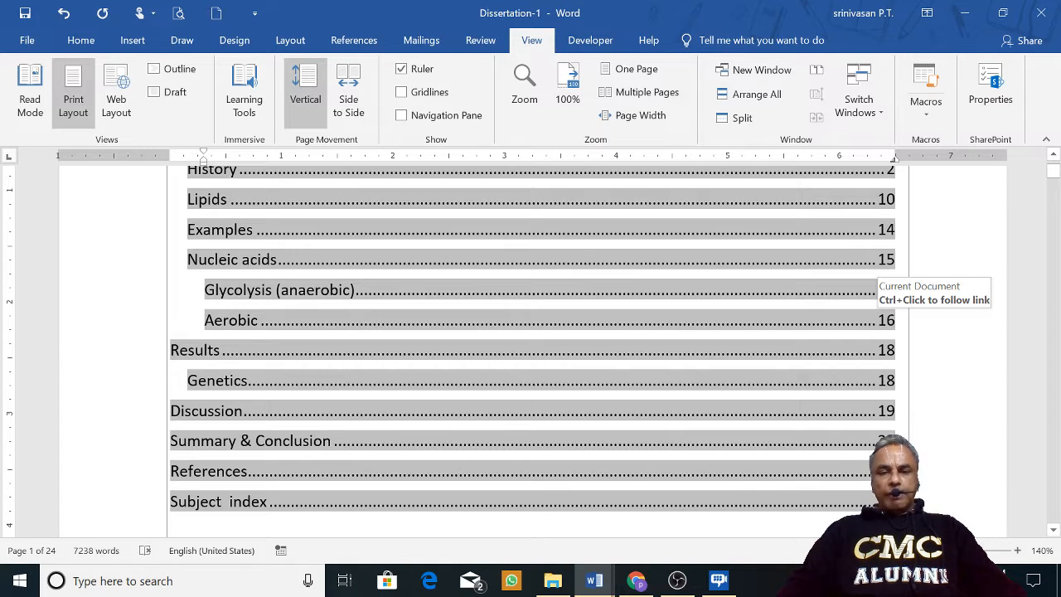
Look through the pages after the table of contents, checking their headings, headers and bottom page numbers
scroll(539, 348, "down", 6)
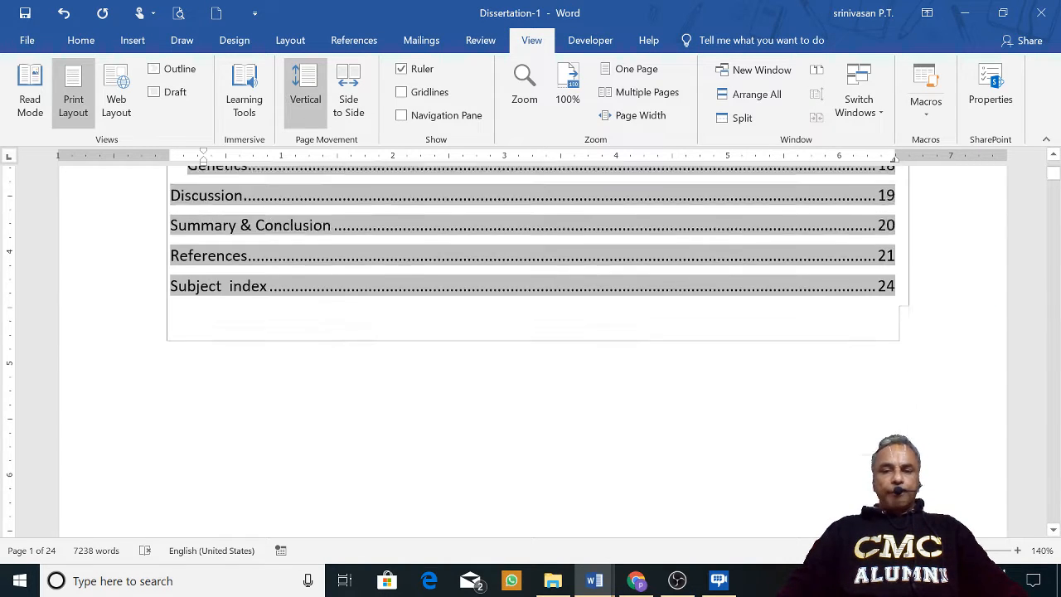
scroll(531, 348, "down", 5)
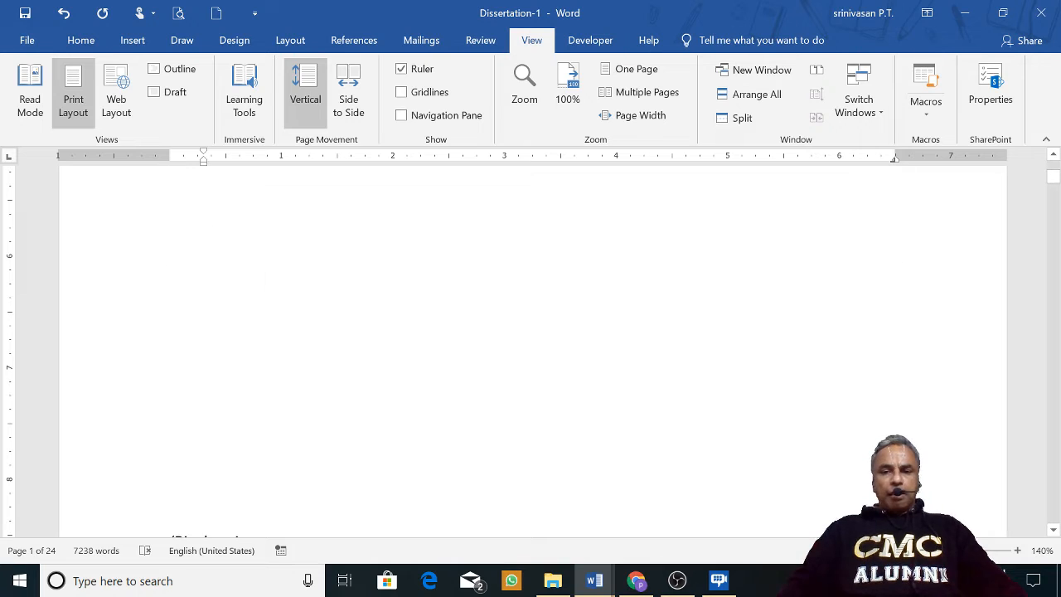
scroll(668, 334, "down", 10)
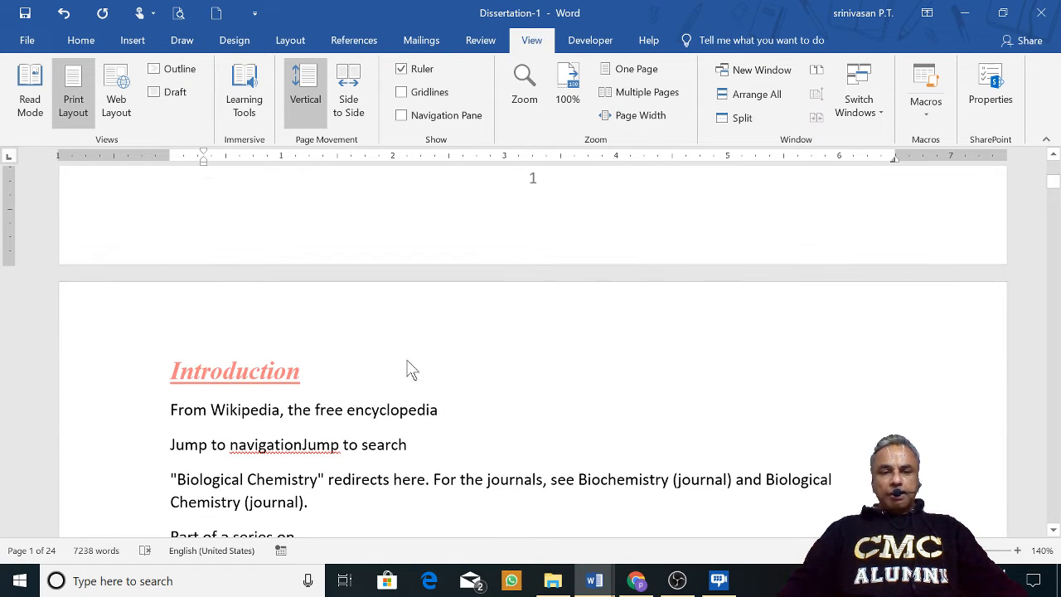
scroll(497, 389, "down", 20)
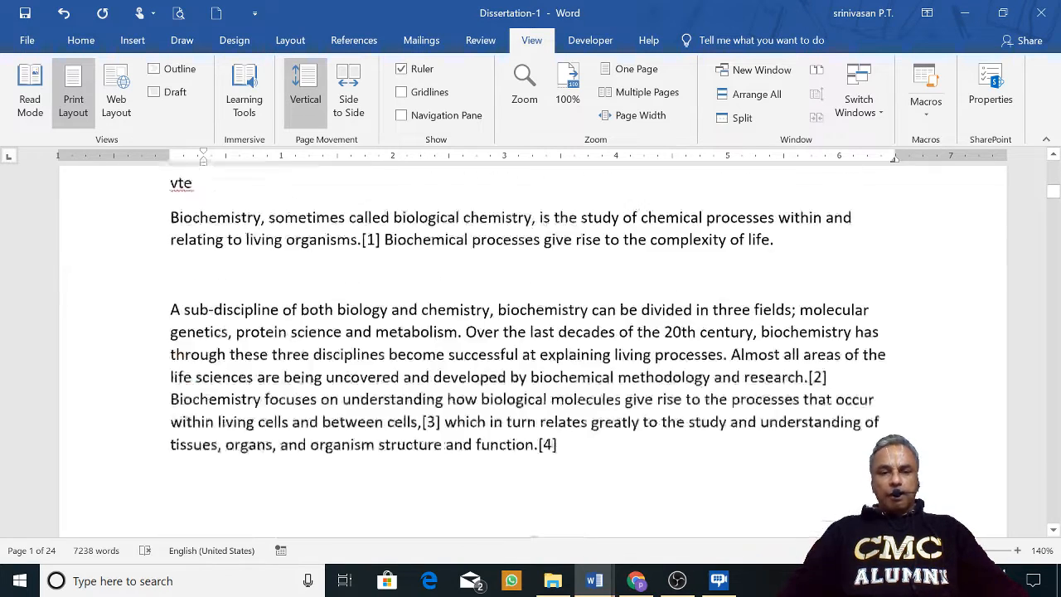
scroll(595, 399, "down", 20)
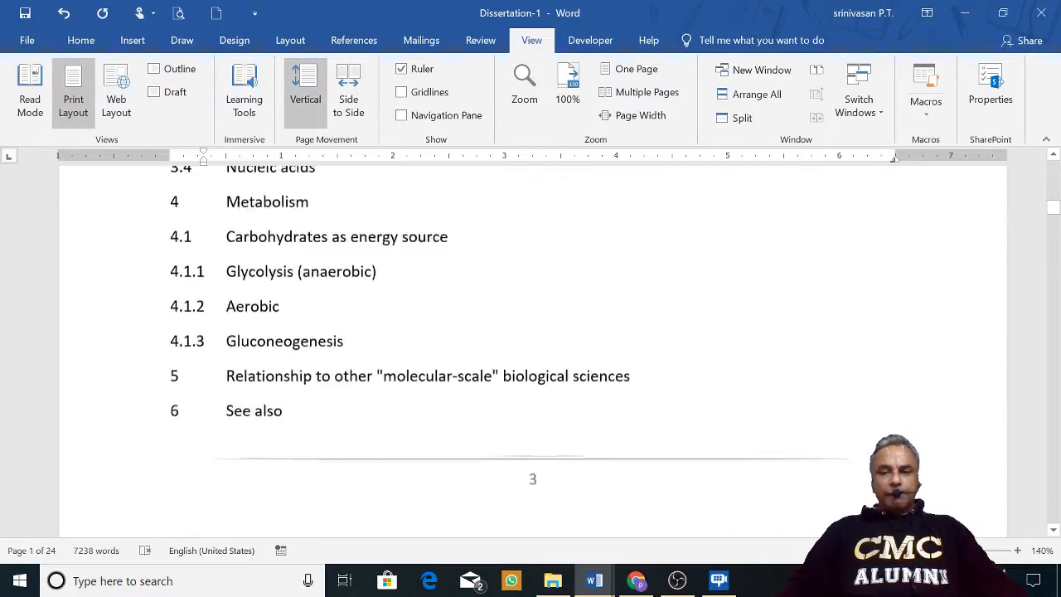
scroll(530, 348, "down", 5)
scroll(530, 348, "down", 20)
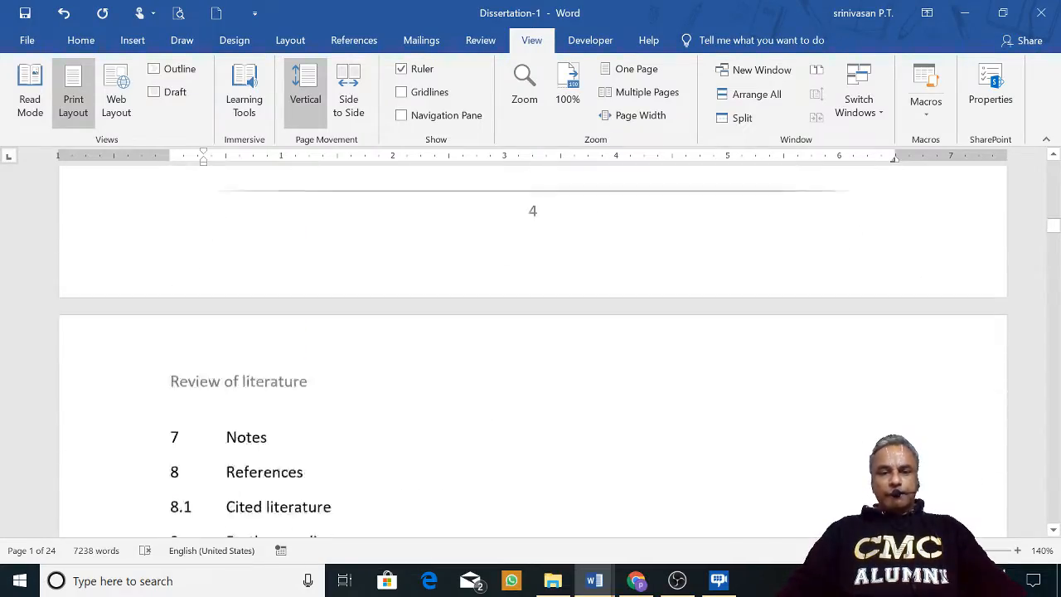
scroll(621, 402, "down", 5)
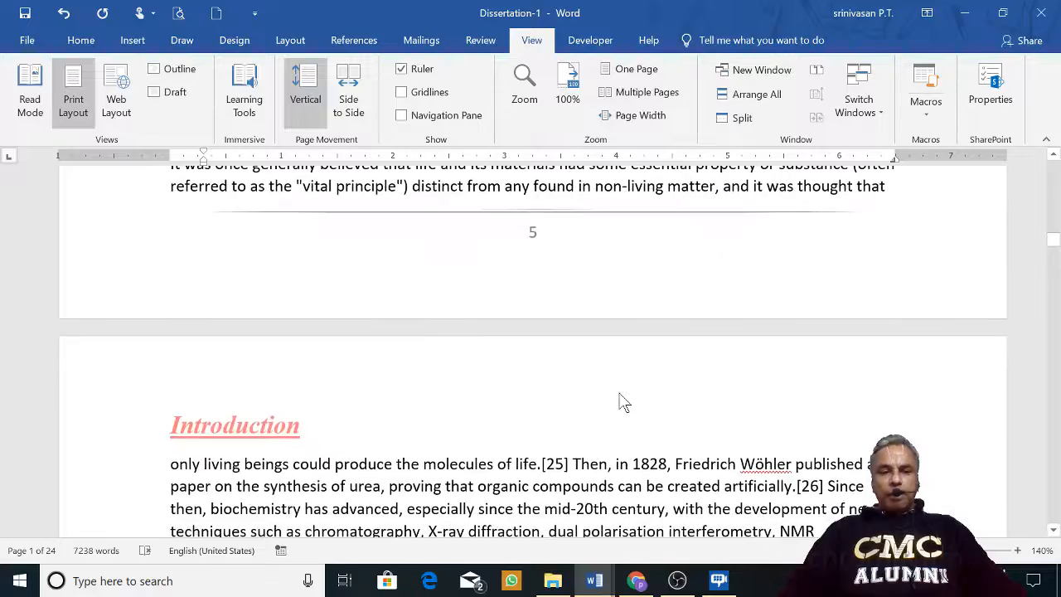
scroll(620, 403, "down", 15)
scroll(620, 398, "down", 10)
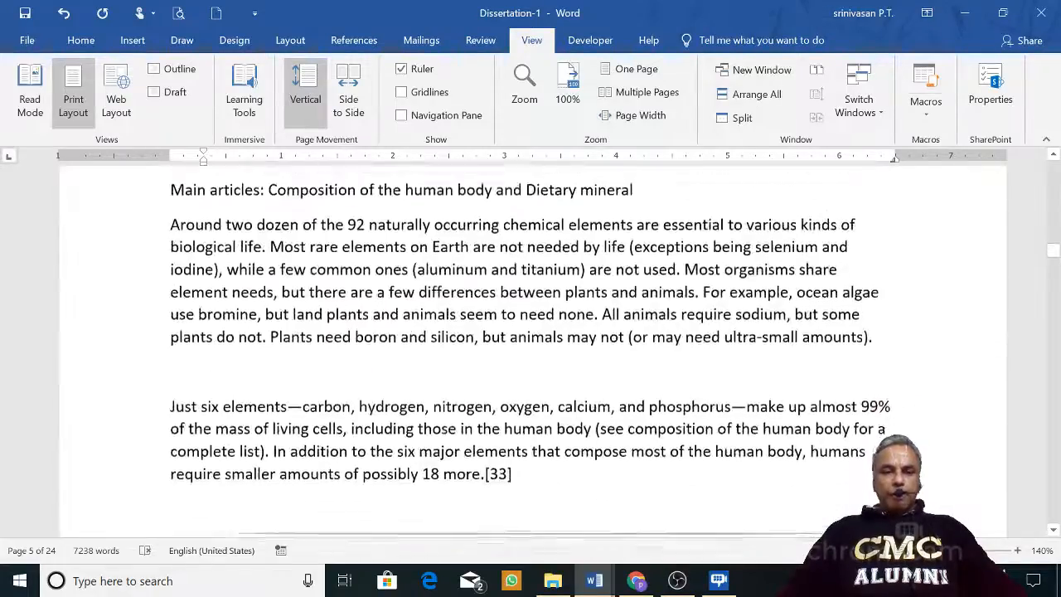